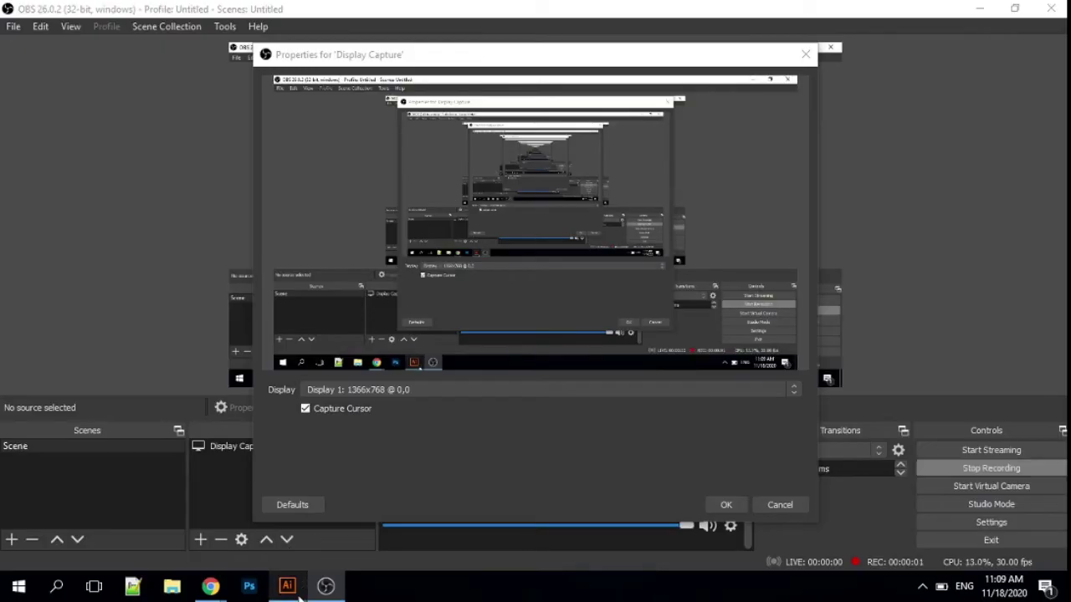
- Bring the Business_Card_icon document with its six labelled contact icons to the front
{"action": "left_click", "coordinate": [299, 592]}
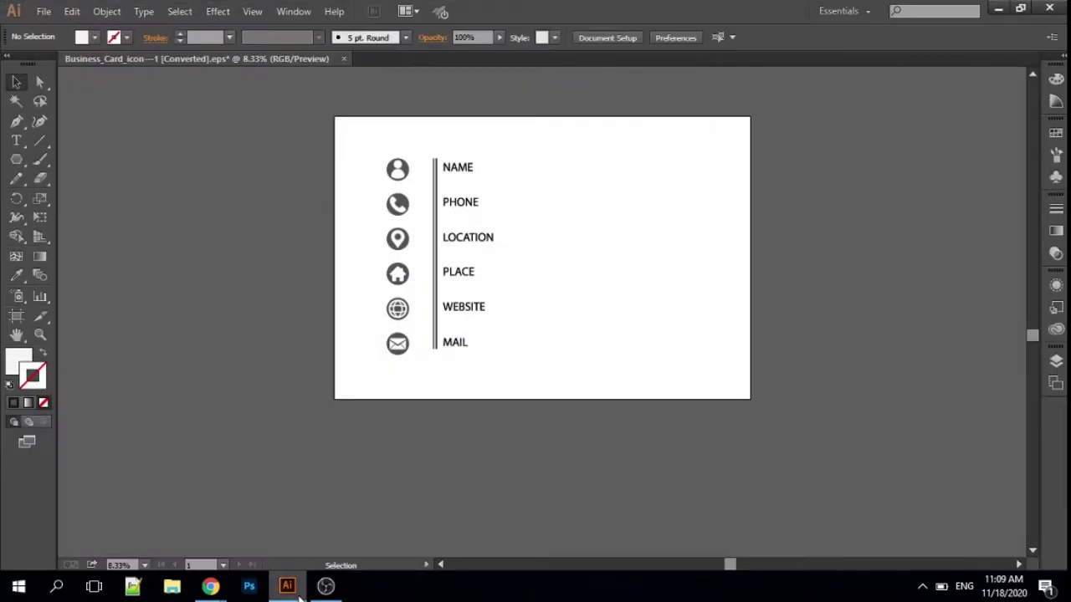
- Create a new document named 'Business card', 3.2 in wide by 2 in tall, in inches
{"action": "left_click", "coordinate": [43, 12]}
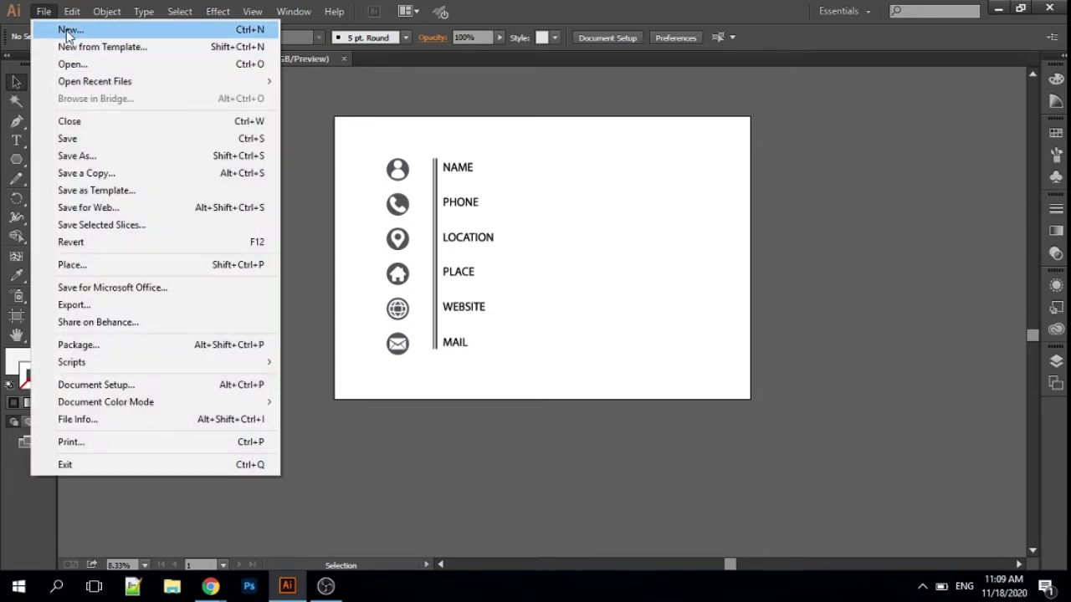
{"action": "left_click", "coordinate": [66, 30]}
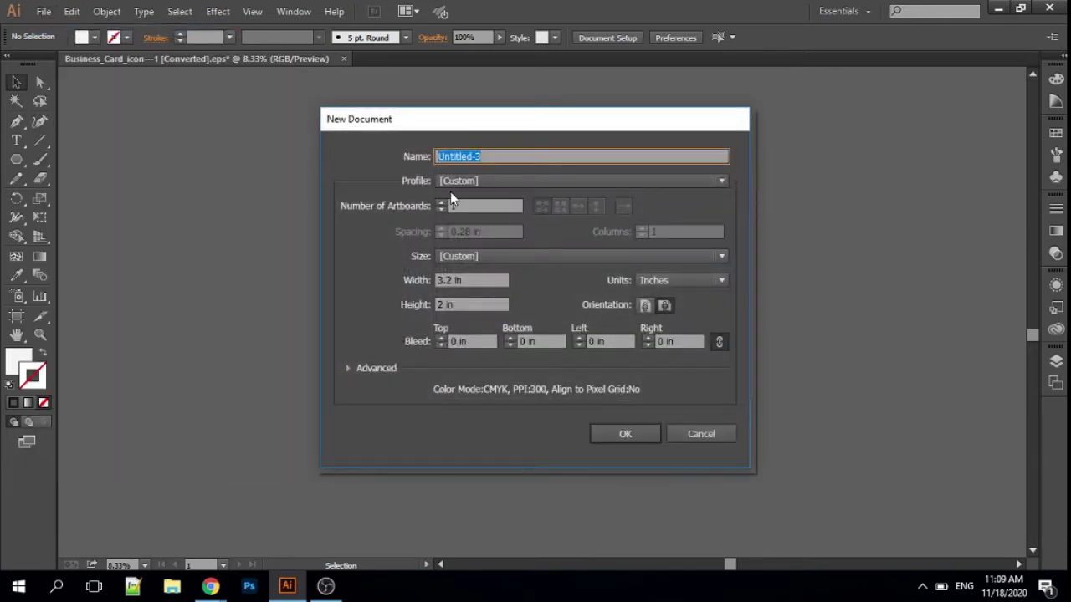
{"action": "type", "text": "Business card"}
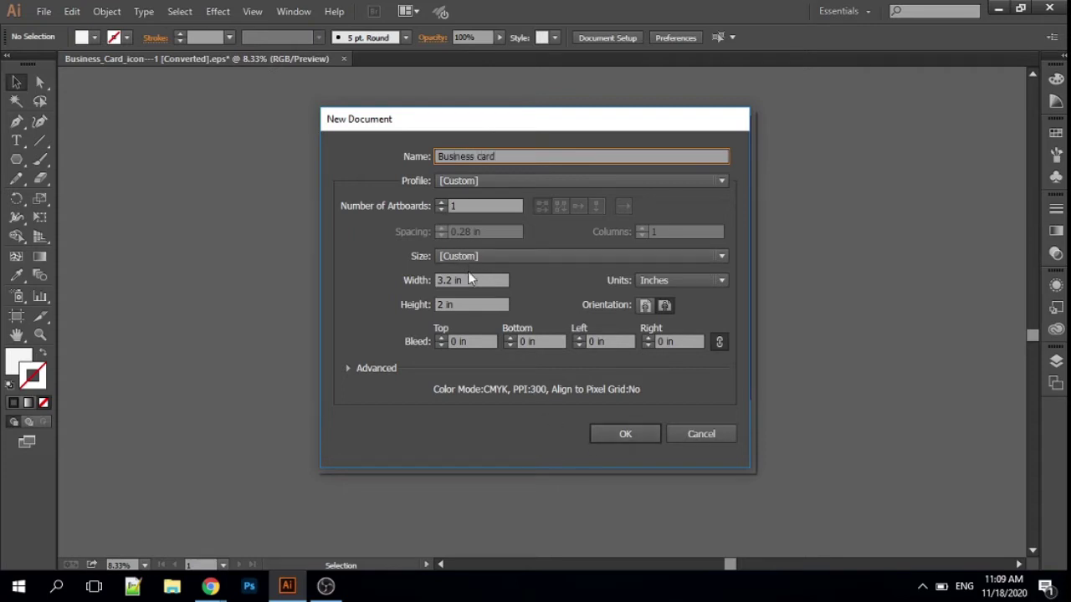
{"action": "left_click_drag", "start_coordinate": [480, 281], "coordinate": [405, 284]}
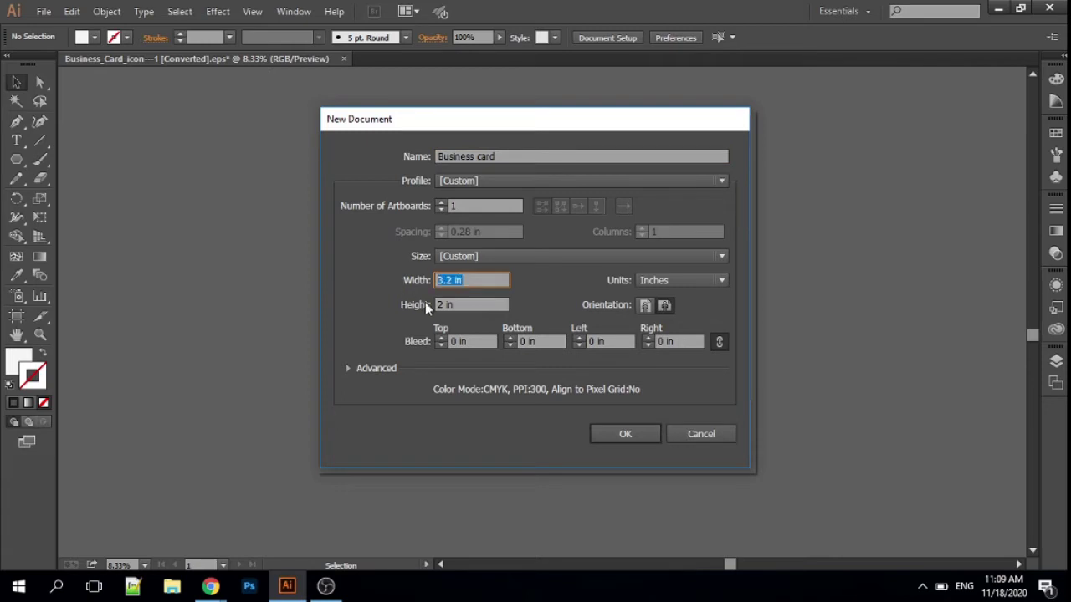
{"action": "left_click_drag", "start_coordinate": [468, 305], "coordinate": [419, 318]}
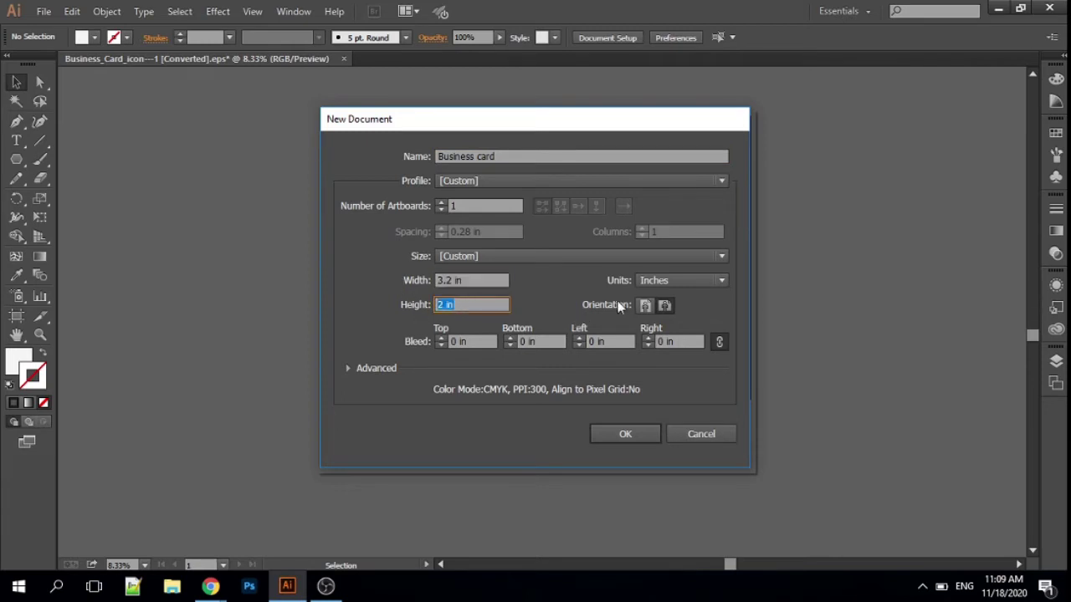
{"action": "left_click", "coordinate": [682, 280]}
{"action": "left_click", "coordinate": [666, 330]}
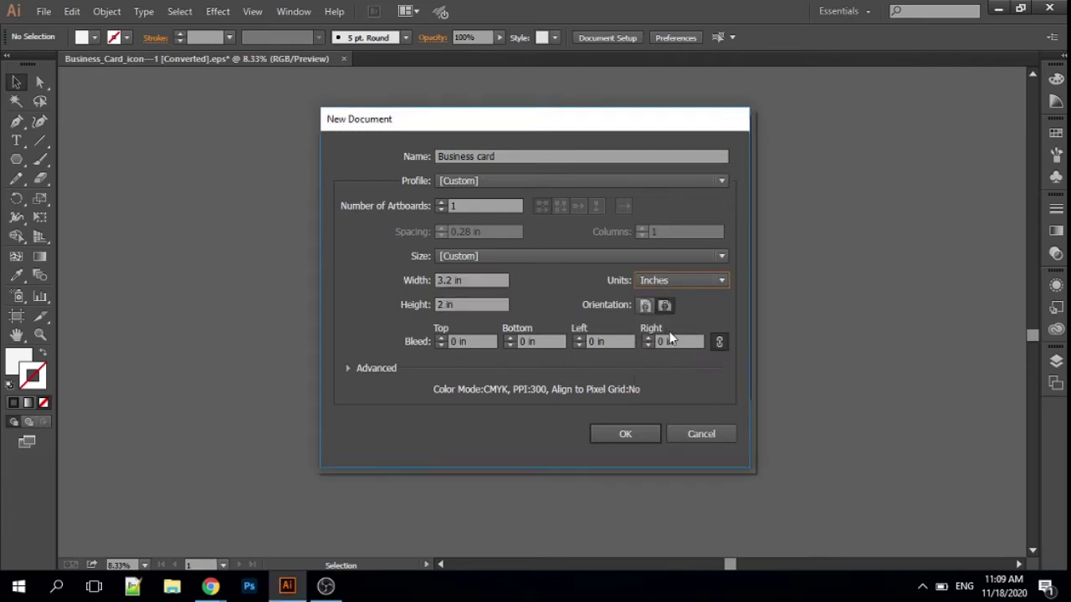
{"action": "left_click", "coordinate": [624, 433]}
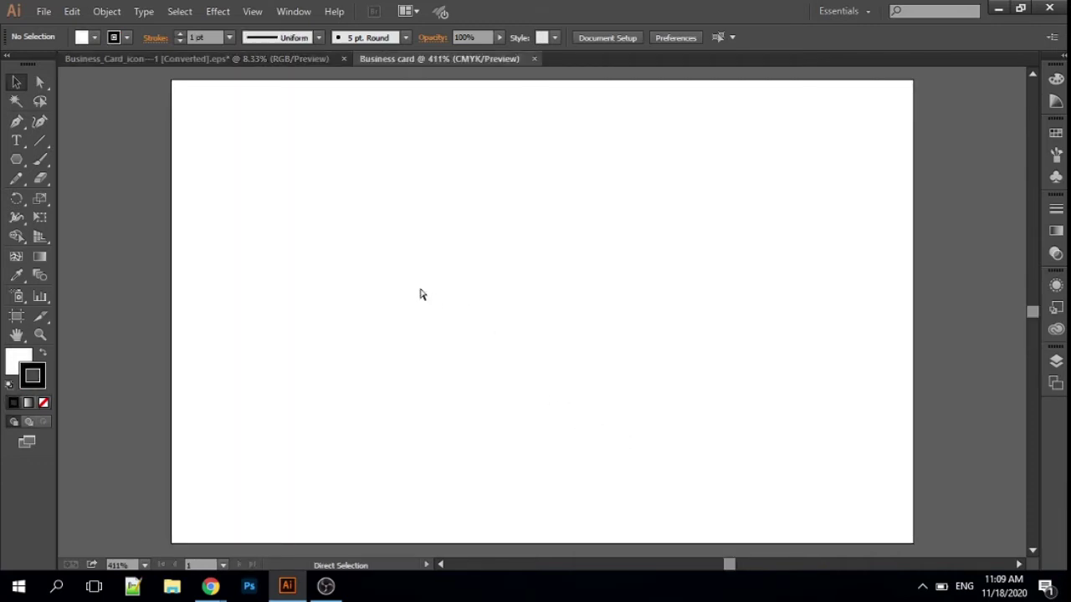
- Draw a rectangle covering the whole artboard with no stroke
{"action": "key", "text": "ctrl+minus"}
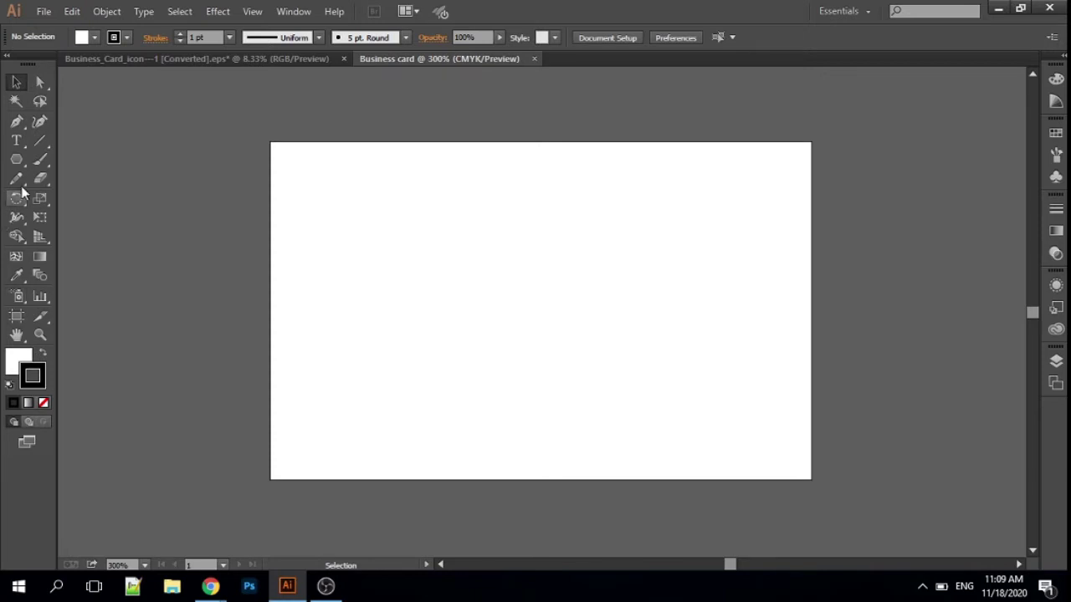
{"action": "left_click", "coordinate": [20, 163]}
{"action": "left_click", "coordinate": [49, 163]}
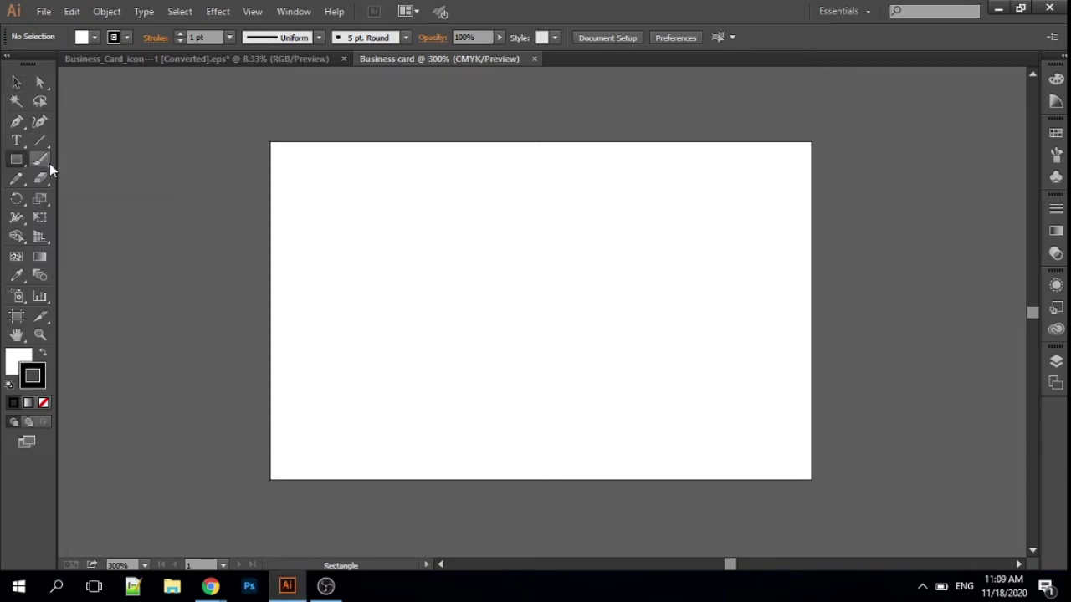
{"action": "left_click_drag", "start_coordinate": [272, 142], "coordinate": [811, 480]}
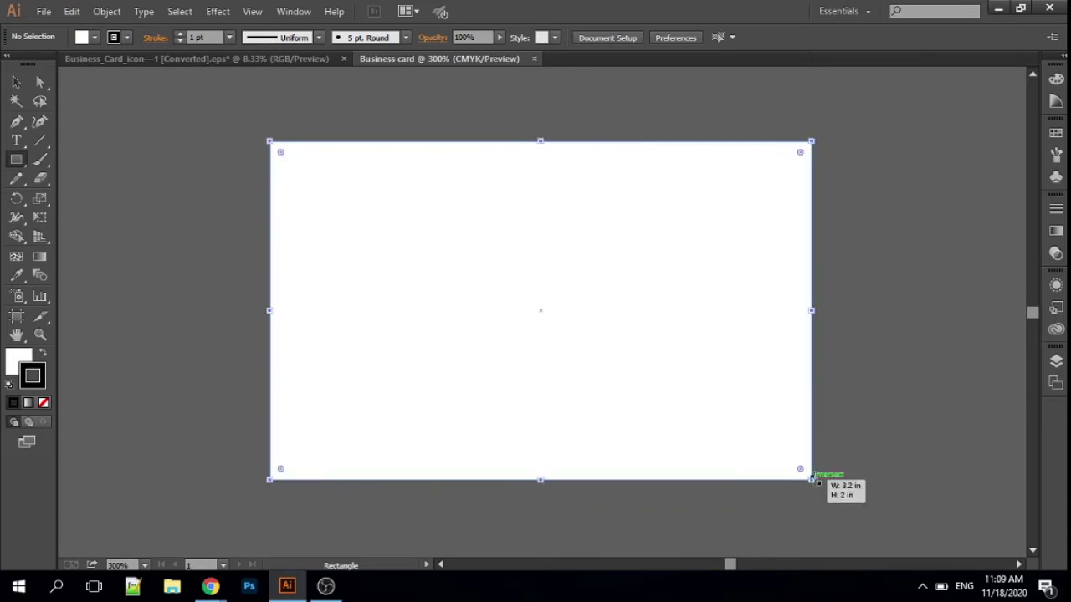
{"action": "left_click", "coordinate": [44, 402]}
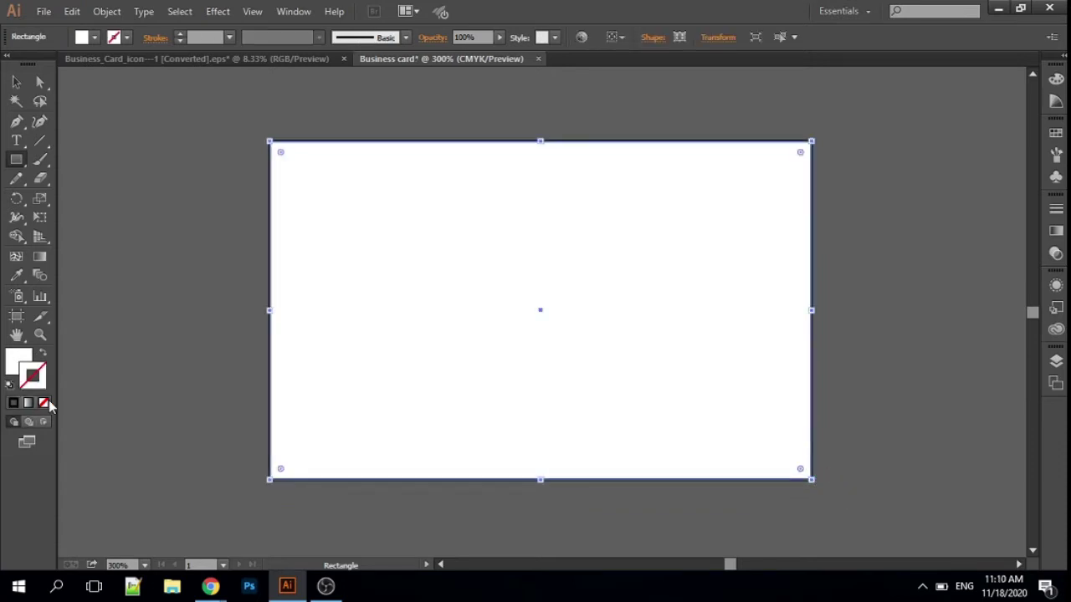
- Fill the rectangle with dark grey K 90 and show the rulers
{"action": "left_click", "coordinate": [20, 364]}
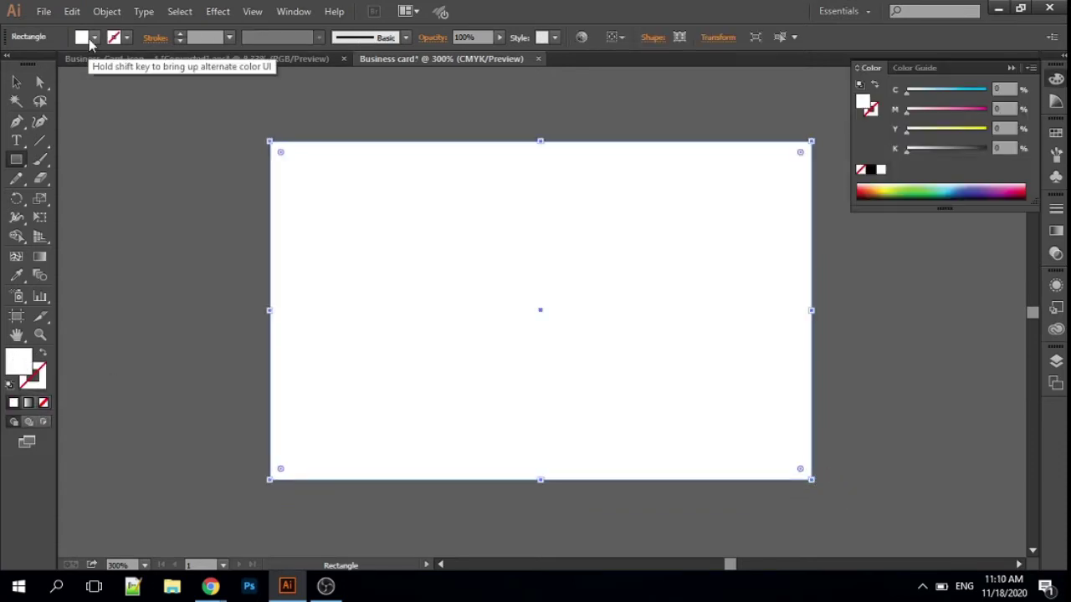
{"action": "left_click", "coordinate": [16, 81]}
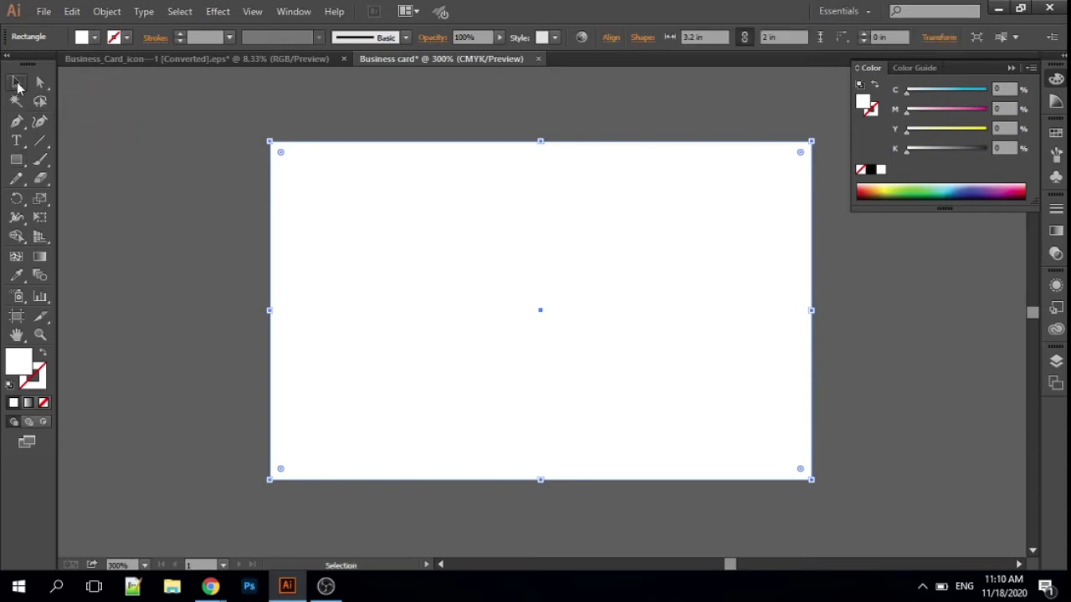
{"action": "left_click", "coordinate": [94, 37]}
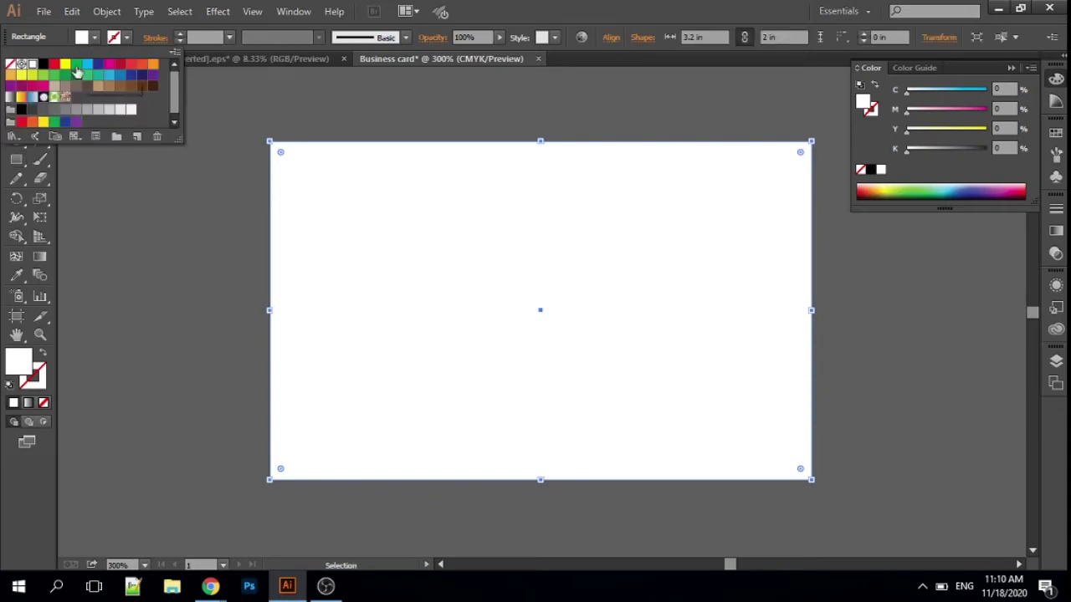
{"action": "left_click", "coordinate": [32, 111]}
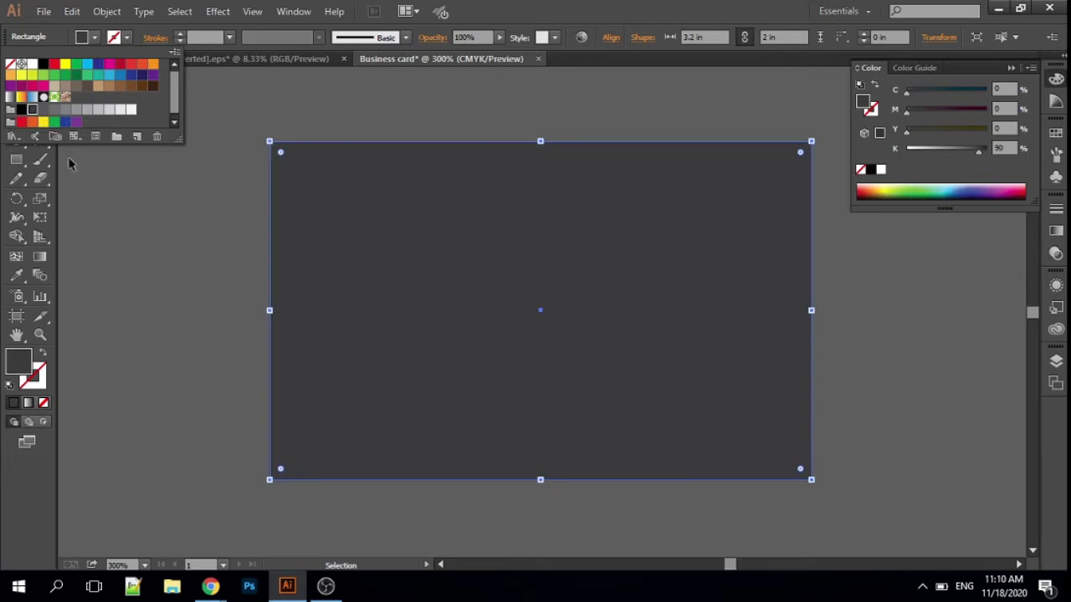
{"action": "left_click", "coordinate": [199, 323]}
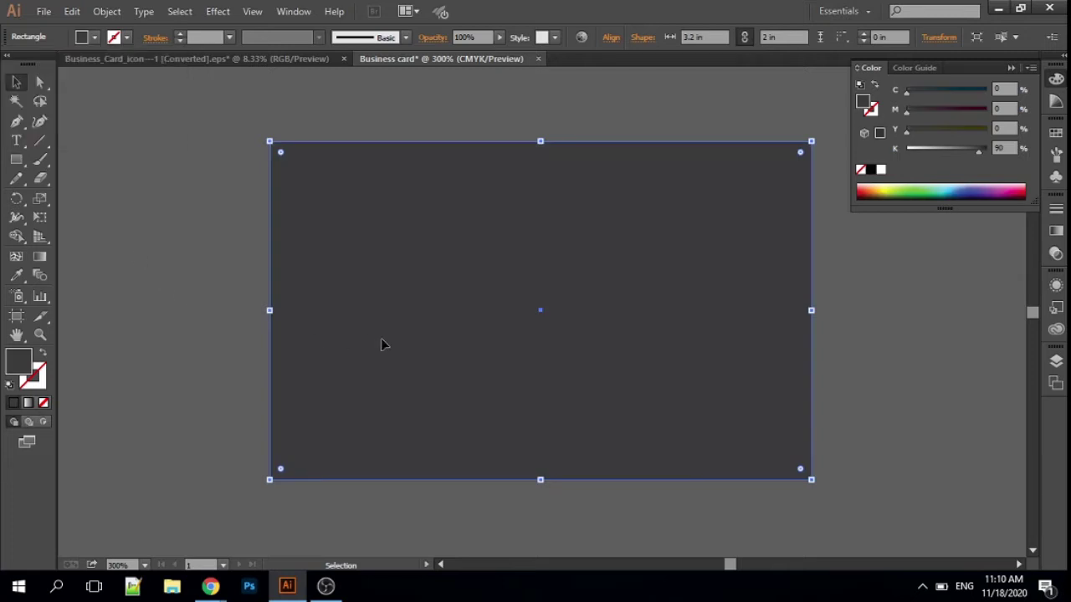
{"action": "key", "text": "a"}
{"action": "key", "text": "ctrl+r"}
{"action": "key", "text": "v"}
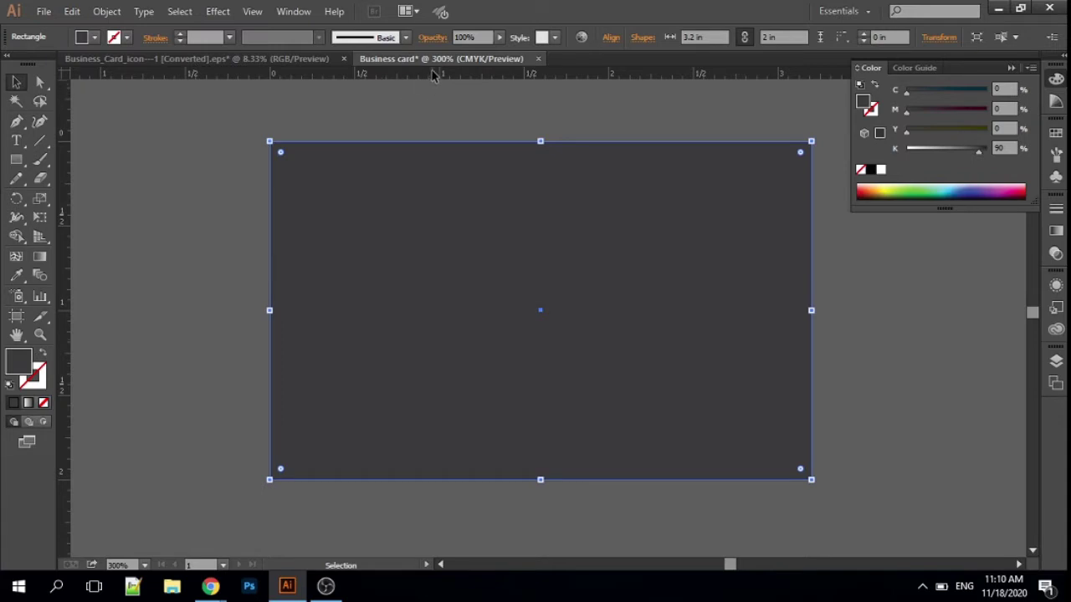
- Drag horizontal and vertical guides from the rulers and align them to the card's centre
{"action": "left_click_drag", "start_coordinate": [433, 75], "coordinate": [450, 311]}
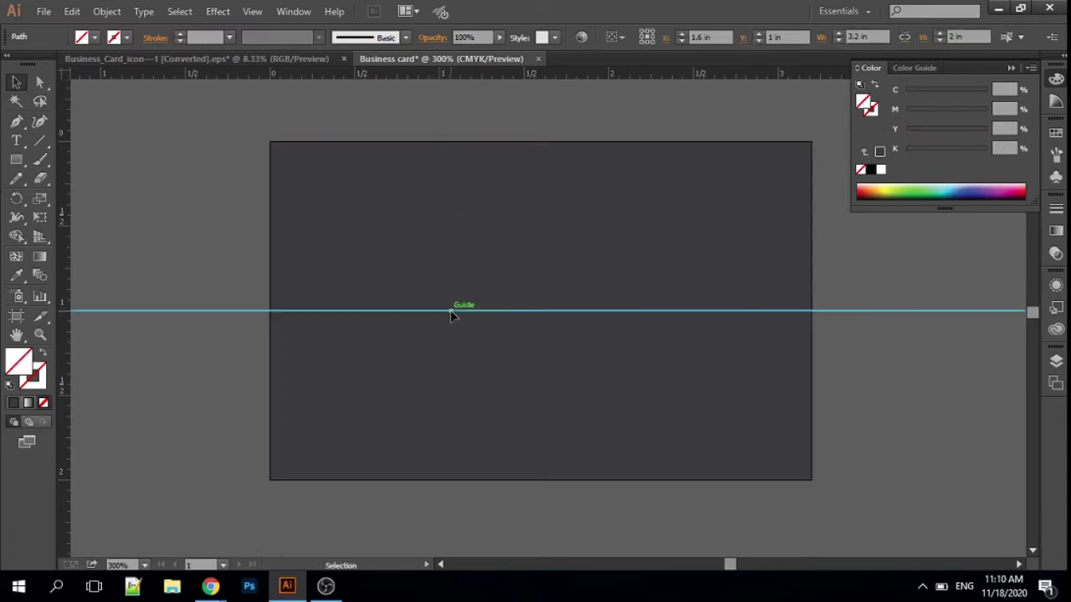
{"action": "left_click_drag", "start_coordinate": [61, 175], "coordinate": [541, 261]}
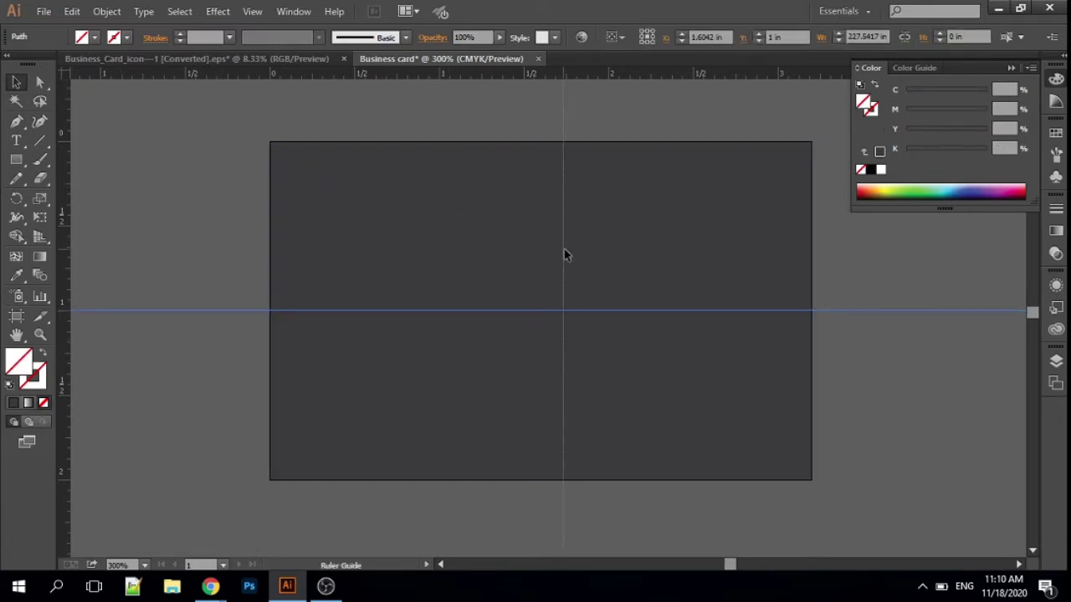
{"action": "left_click", "coordinate": [507, 266]}
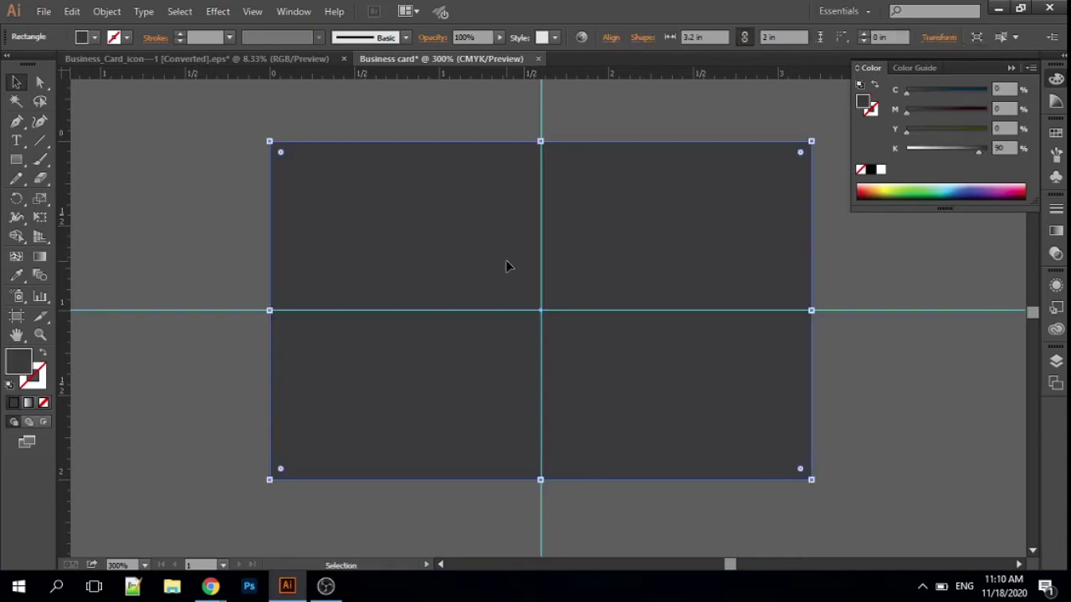
{"action": "left_click", "coordinate": [460, 130]}
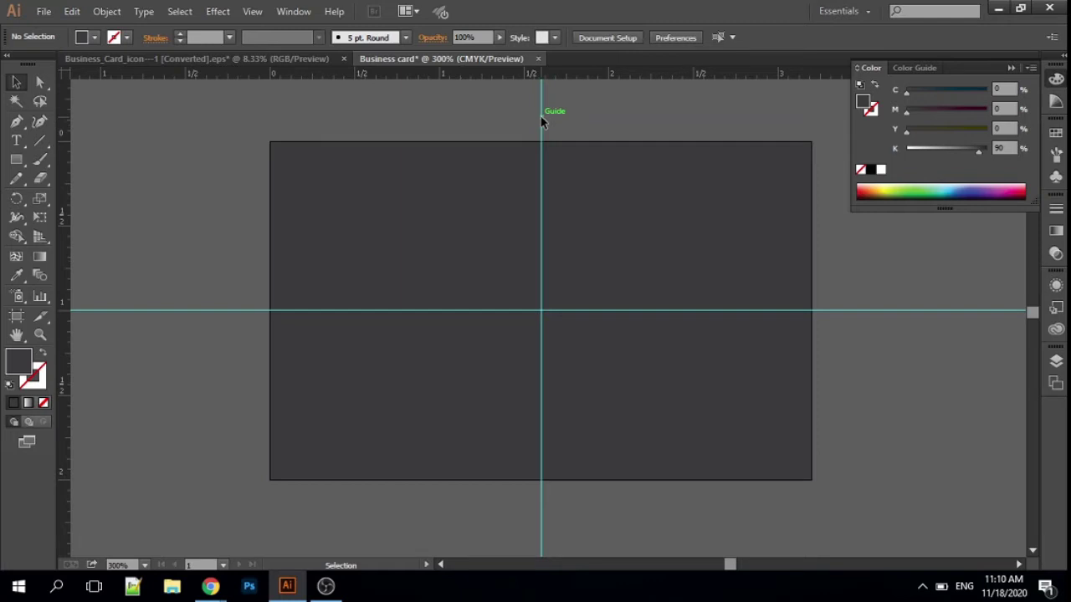
{"action": "left_click_drag", "start_coordinate": [541, 121], "coordinate": [536, 119]}
{"action": "left_click", "coordinate": [491, 201]}
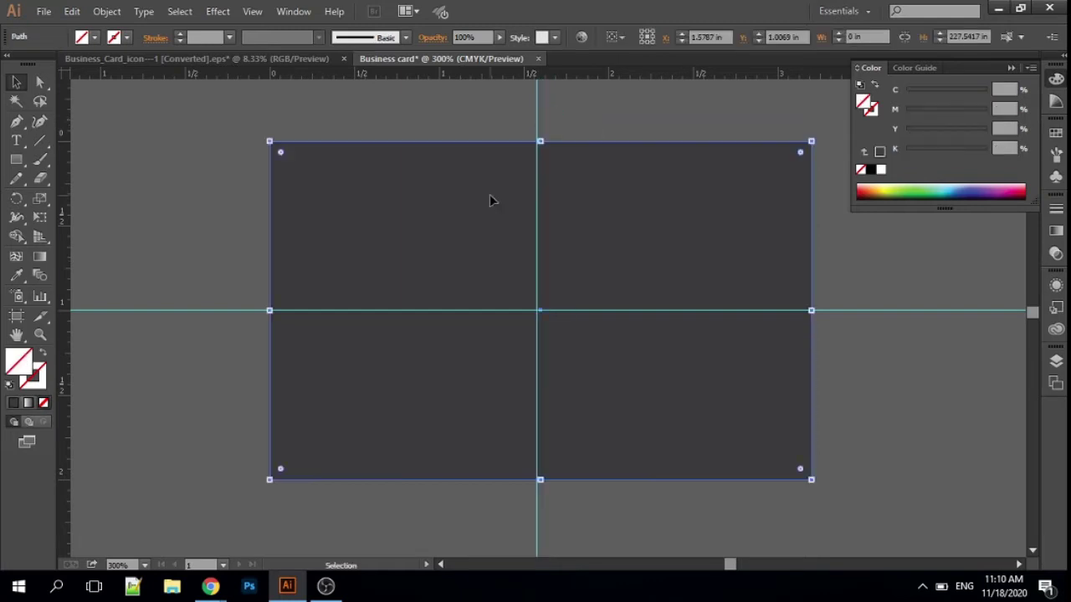
{"action": "left_click_drag", "start_coordinate": [540, 134], "coordinate": [544, 132]}
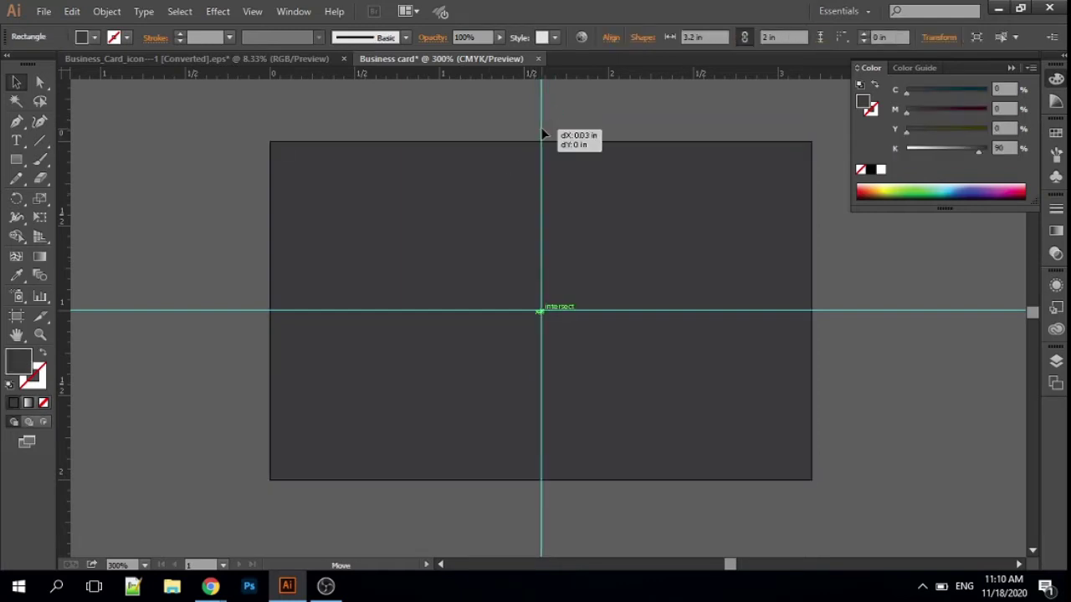
{"action": "left_click", "coordinate": [159, 136]}
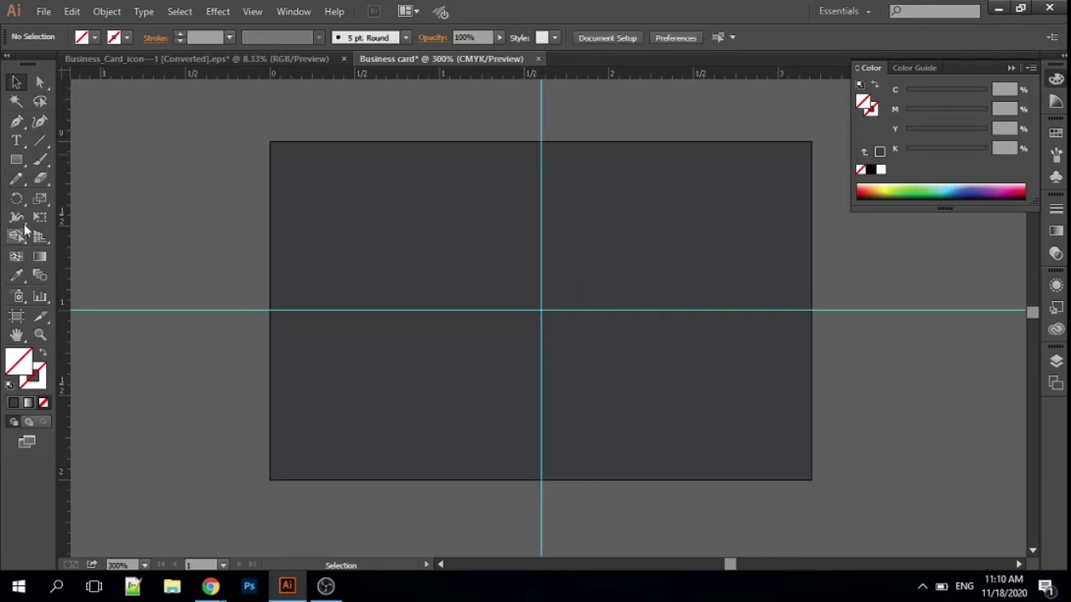
- Draw a closed Pen path from the top-left corner to the centre and bottom-left corner
{"action": "left_click", "coordinate": [20, 122]}
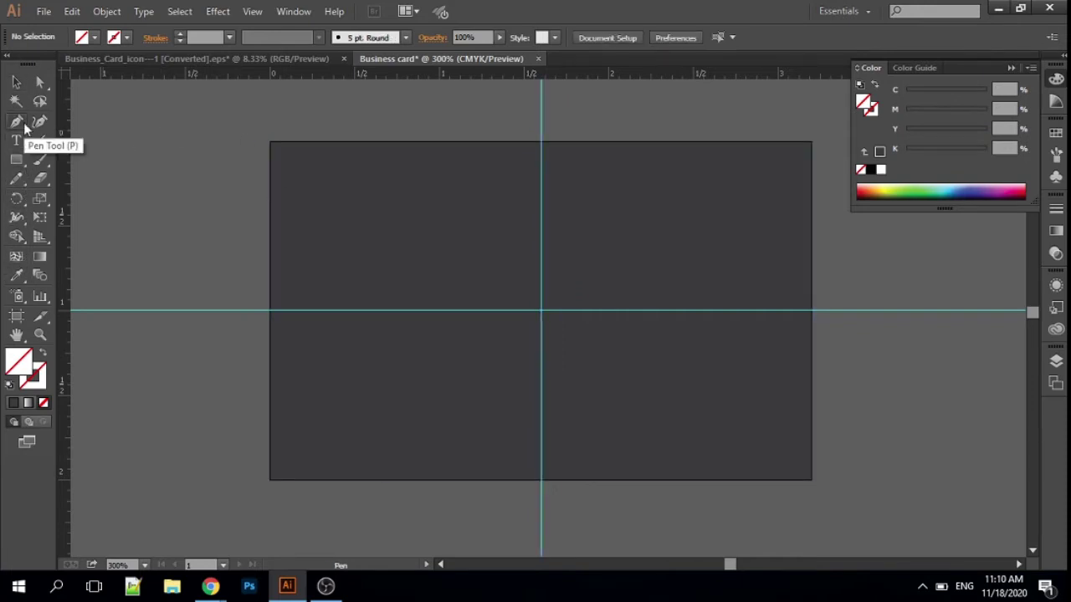
{"action": "left_click", "coordinate": [269, 142]}
{"action": "left_click", "coordinate": [506, 312]}
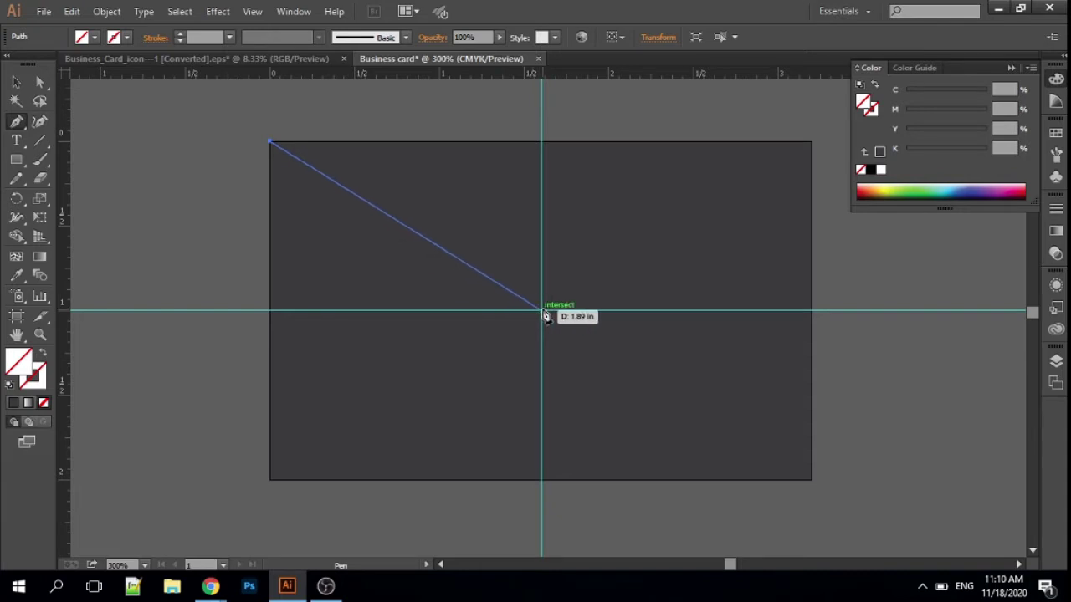
{"action": "left_click", "coordinate": [541, 311]}
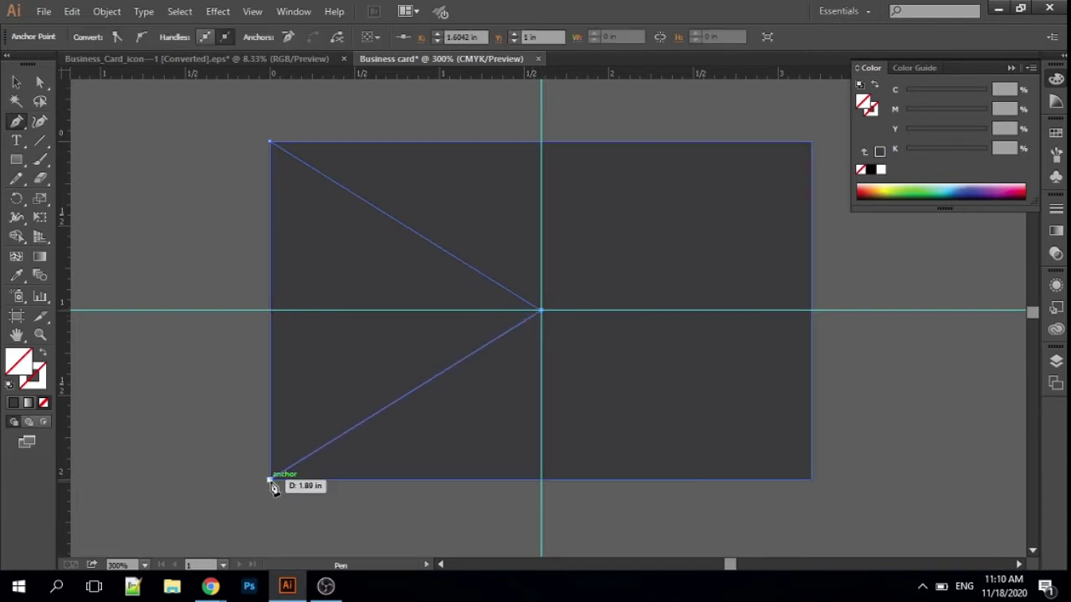
{"action": "left_click", "coordinate": [271, 480]}
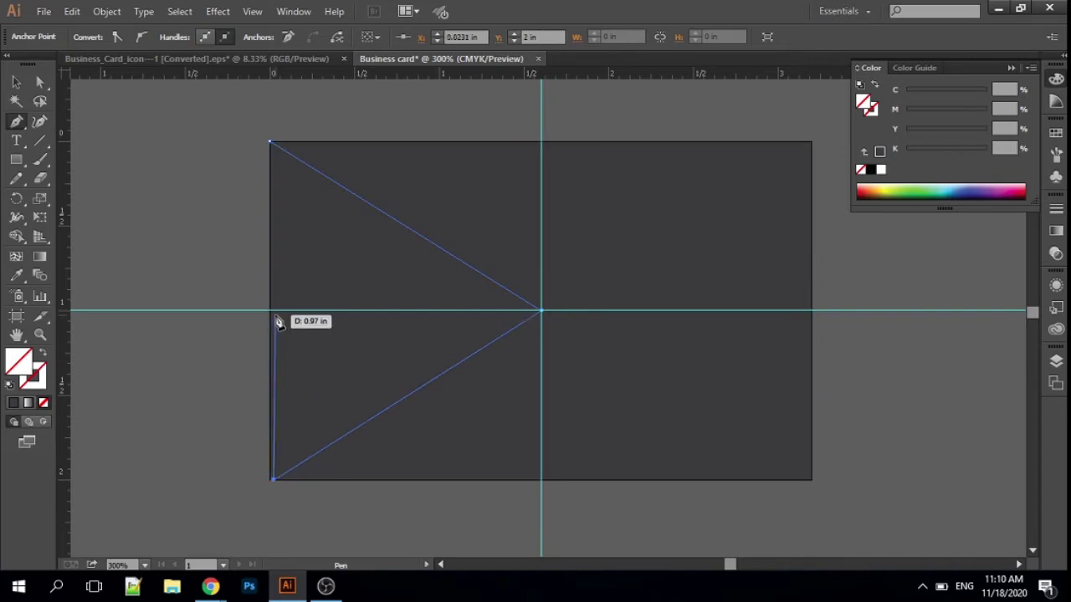
{"action": "key", "text": "ctrl+z"}
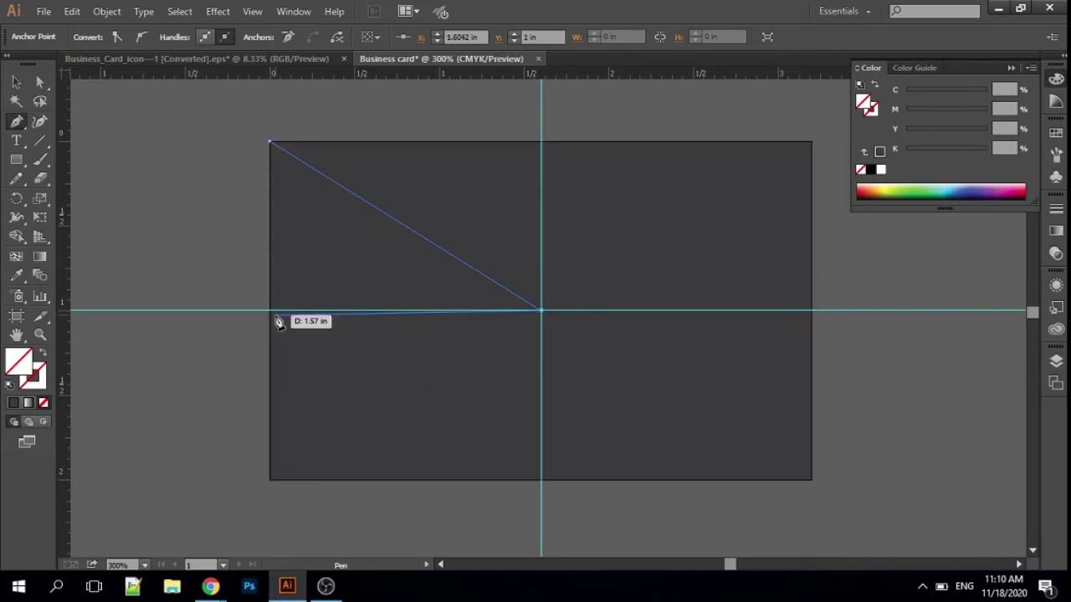
{"action": "left_click", "coordinate": [271, 479]}
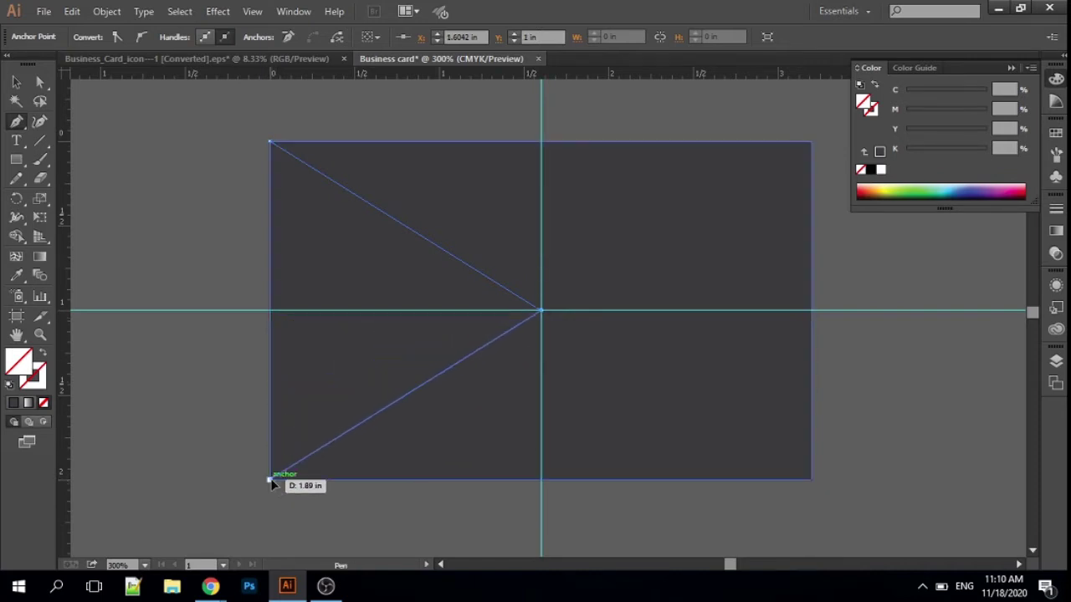
{"action": "left_click", "coordinate": [270, 143]}
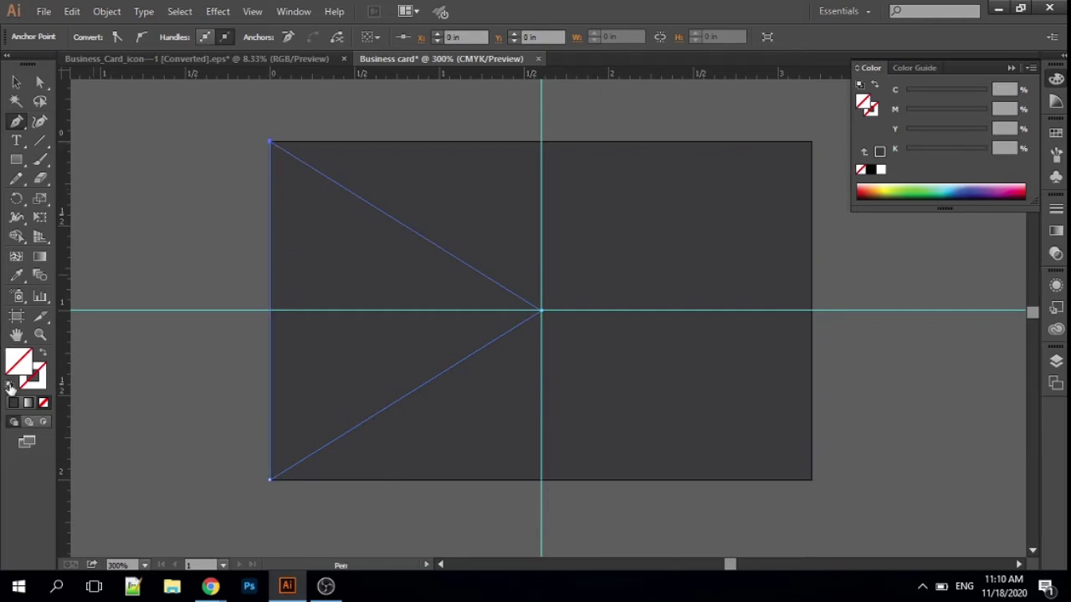
- Match the left path to the card's dark grey and remove its stroke
{"action": "left_click", "coordinate": [17, 276]}
{"action": "left_click", "coordinate": [426, 277]}
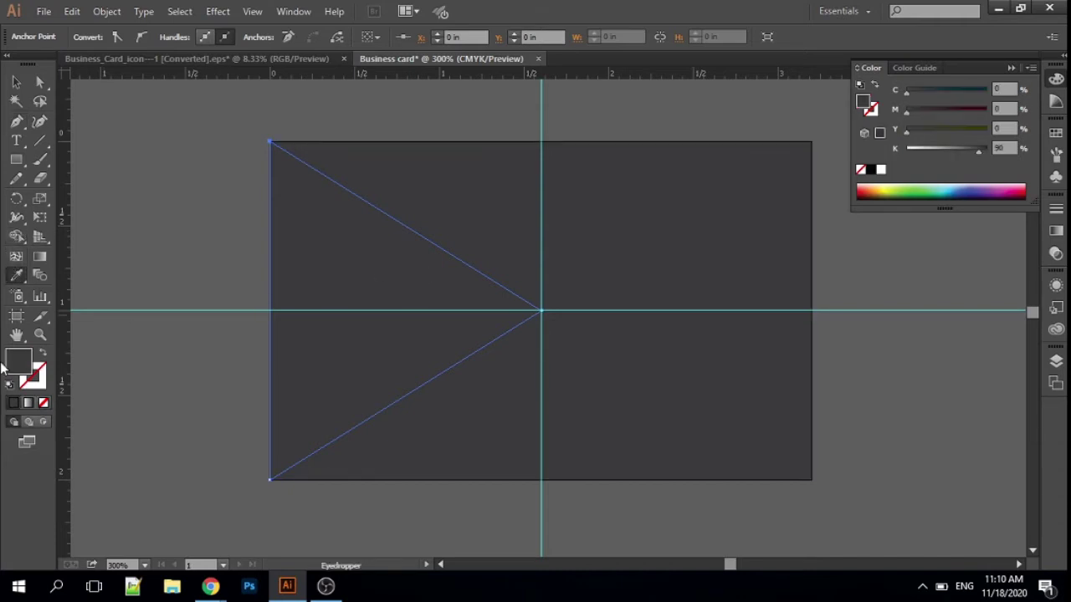
{"action": "left_click", "coordinate": [37, 382]}
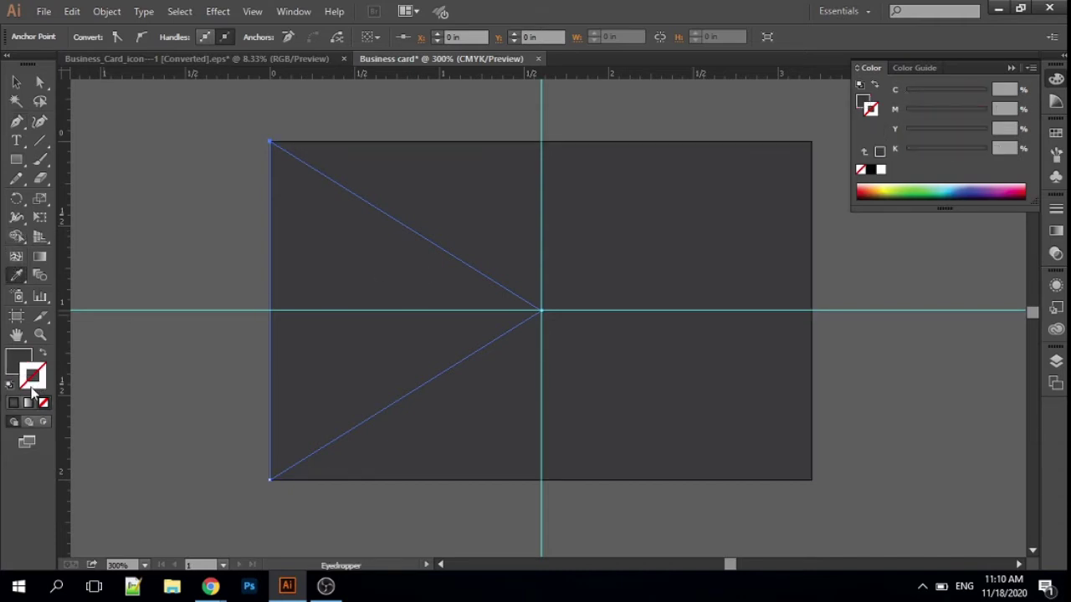
{"action": "left_click", "coordinate": [13, 405]}
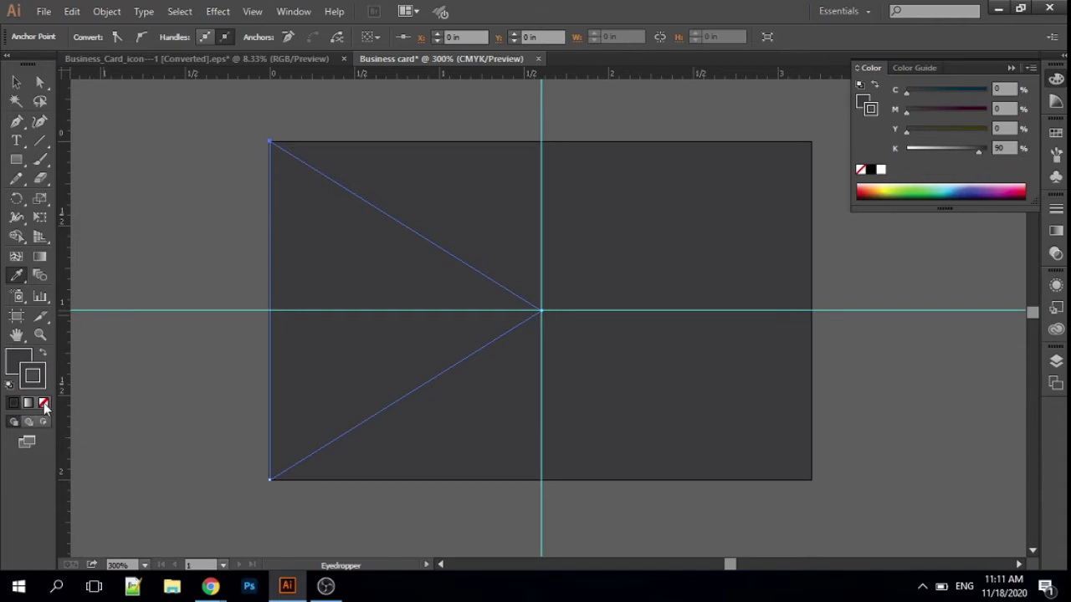
{"action": "left_click", "coordinate": [43, 403]}
{"action": "left_click", "coordinate": [16, 82]}
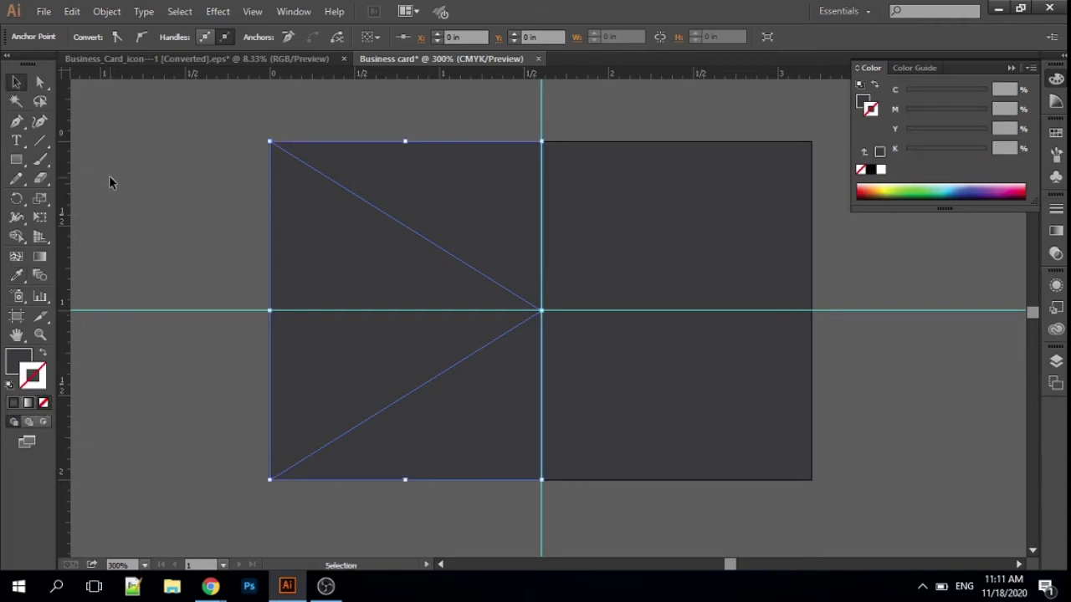
{"action": "left_click", "coordinate": [109, 182]}
- Draw a matching closed path from the top-right corner to the centre and bottom-right corner
{"action": "key", "text": "p"}
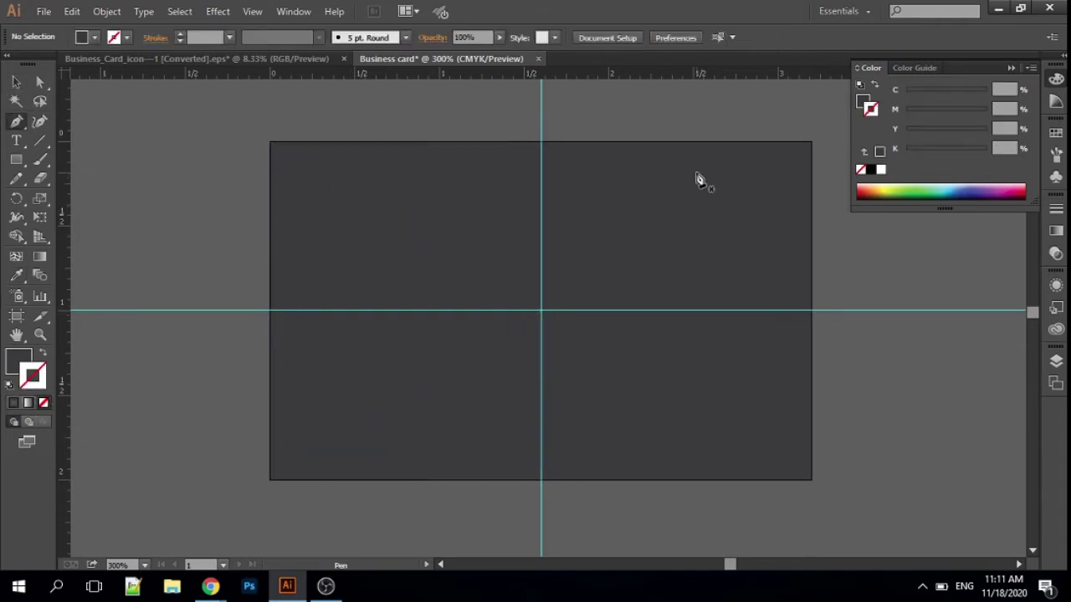
{"action": "left_click", "coordinate": [811, 143]}
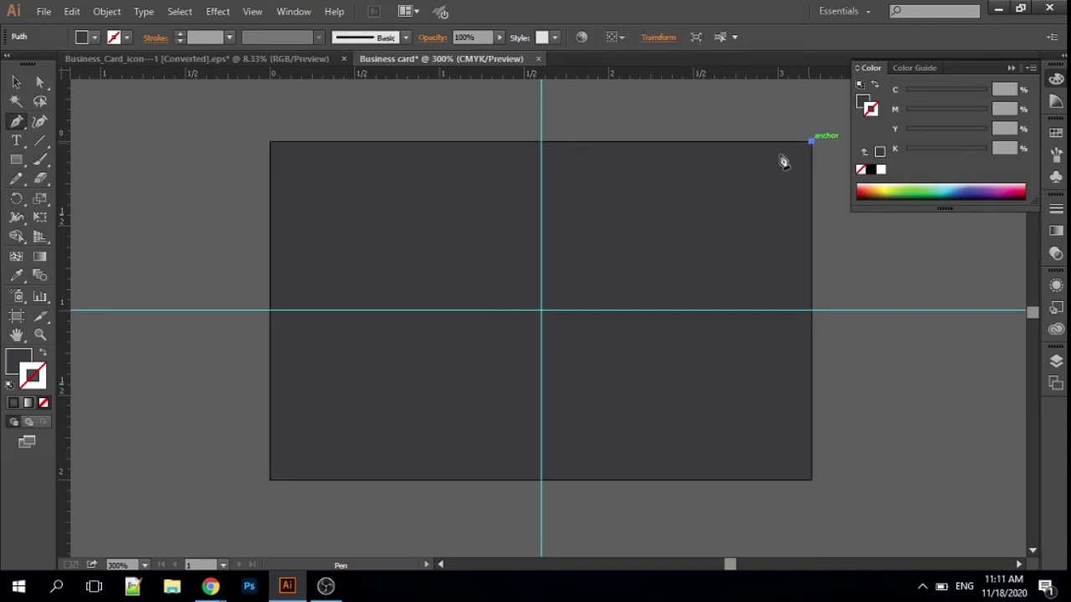
{"action": "left_click", "coordinate": [542, 311]}
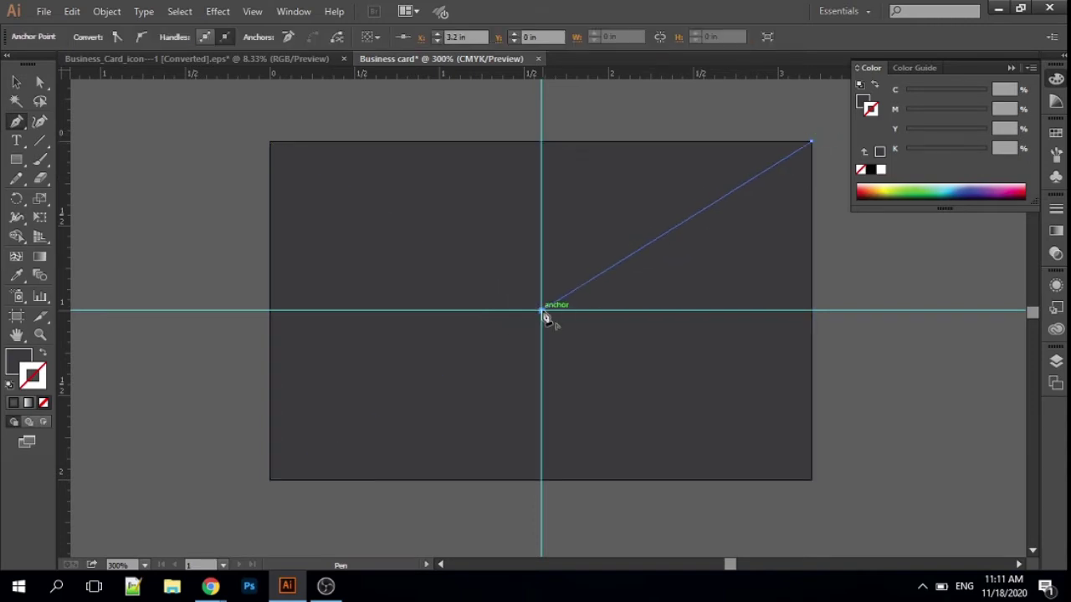
{"action": "left_click", "coordinate": [811, 481]}
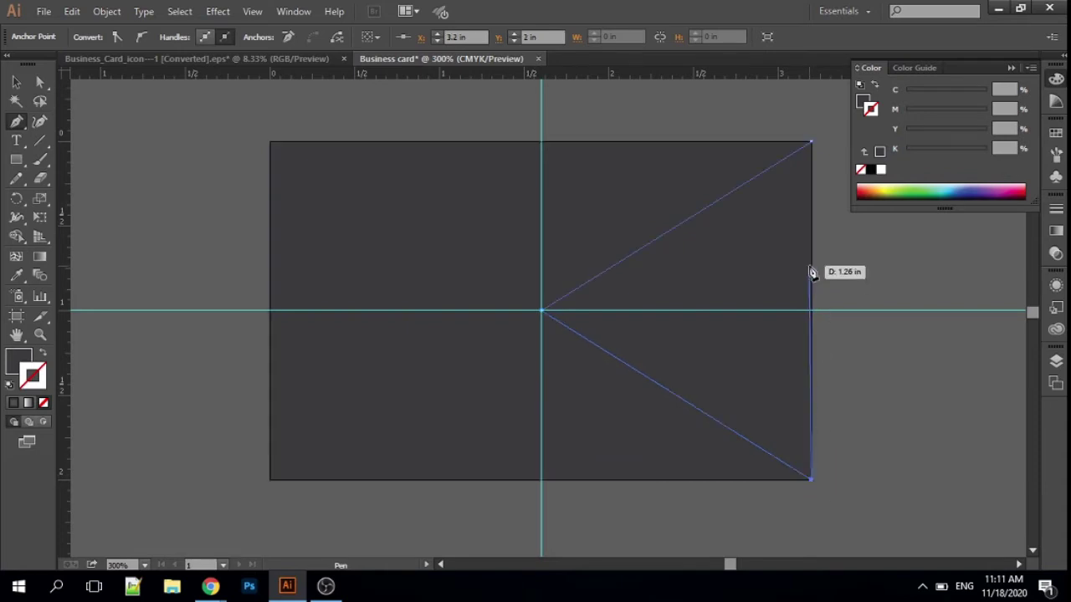
{"action": "left_click", "coordinate": [811, 144]}
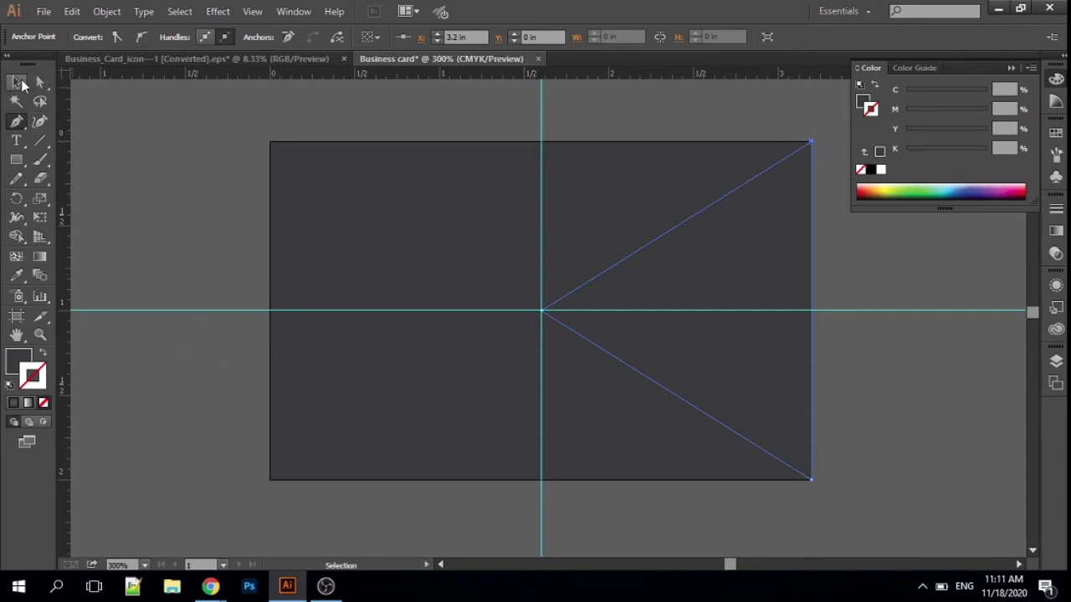
- Select both line paths and give them a green stroke
{"action": "left_click", "coordinate": [16, 81]}
{"action": "left_click", "coordinate": [121, 203]}
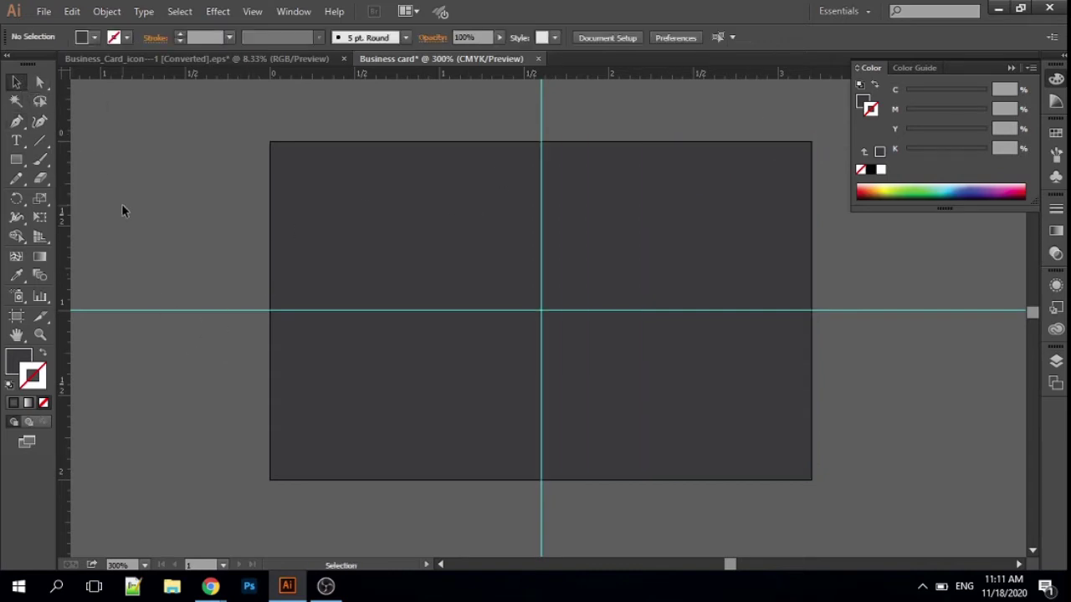
{"action": "left_click", "coordinate": [299, 288]}
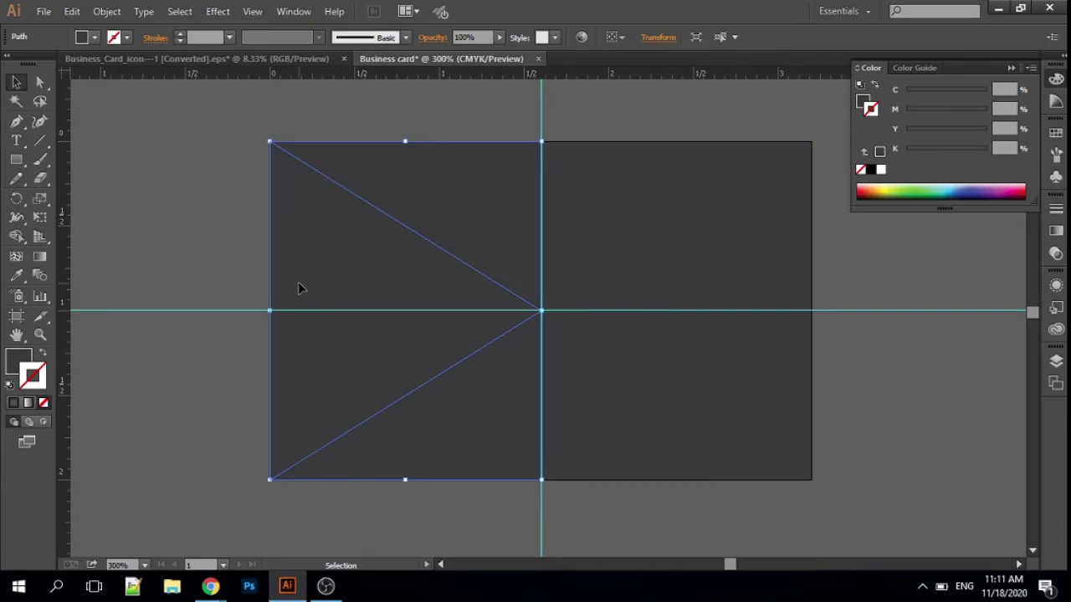
{"action": "left_click", "coordinate": [669, 343], "text": "shift"}
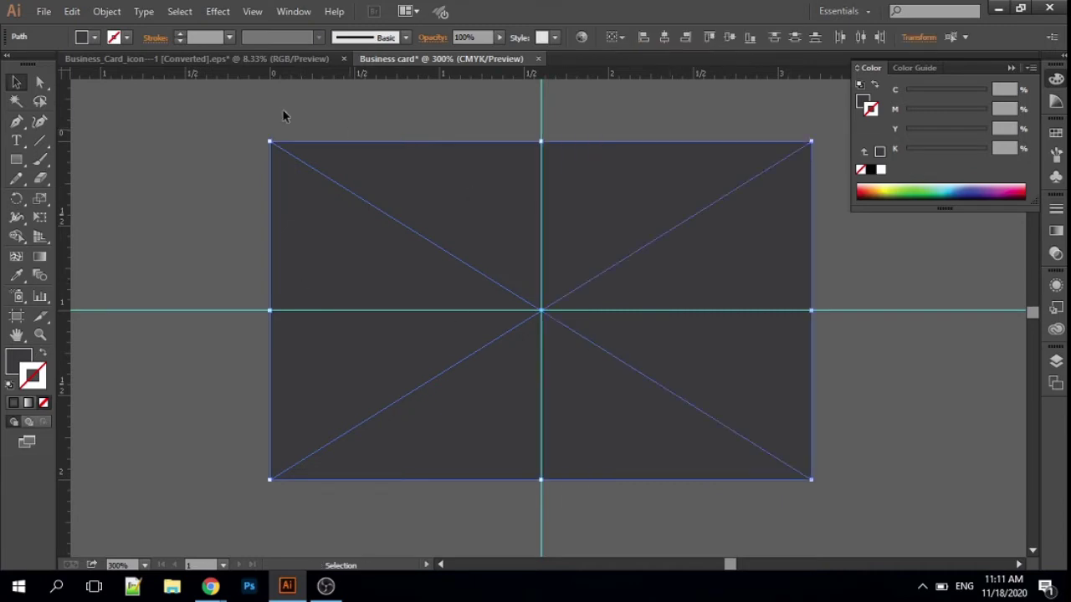
{"action": "left_click", "coordinate": [126, 37]}
{"action": "left_click", "coordinate": [91, 80]}
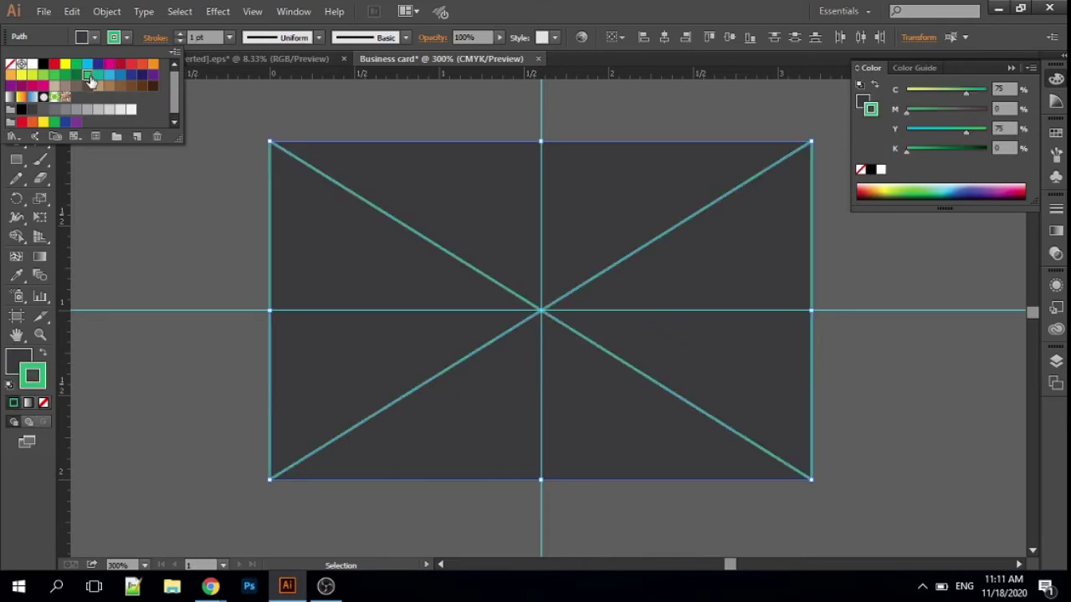
{"action": "left_click", "coordinate": [184, 218]}
- Narrow both chevrons so their tips sit on either side of the centre guide
{"action": "left_click", "coordinate": [177, 222]}
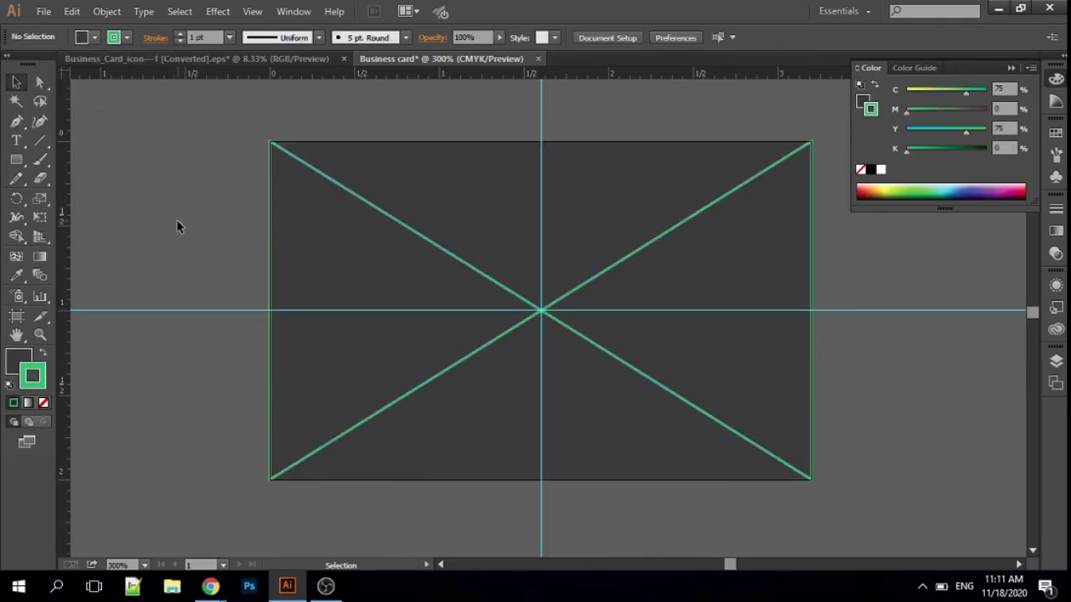
{"action": "left_click", "coordinate": [380, 410]}
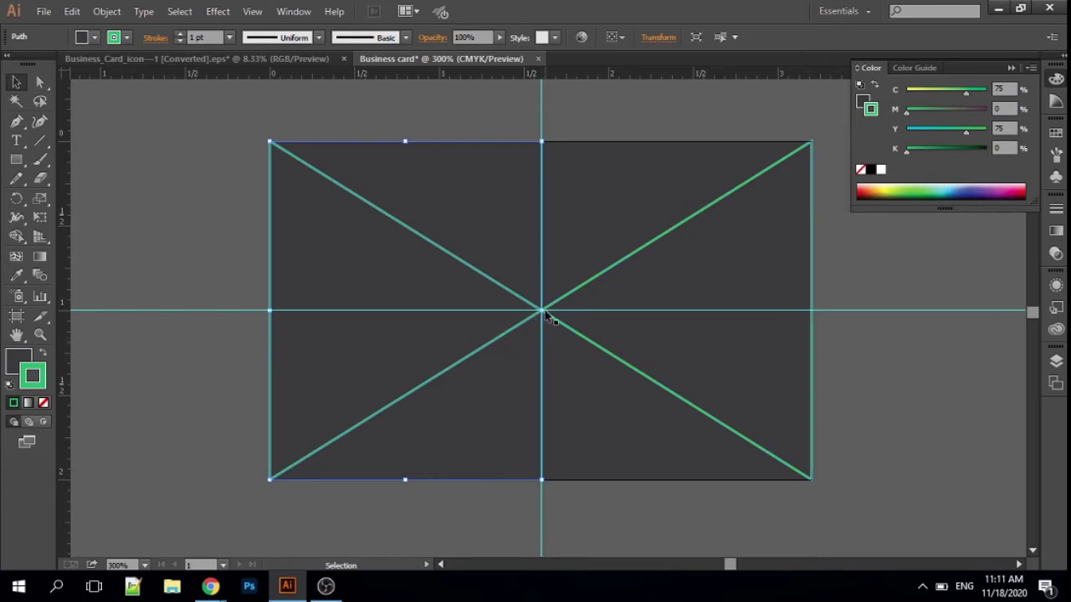
{"action": "left_click_drag", "start_coordinate": [541, 312], "coordinate": [506, 311]}
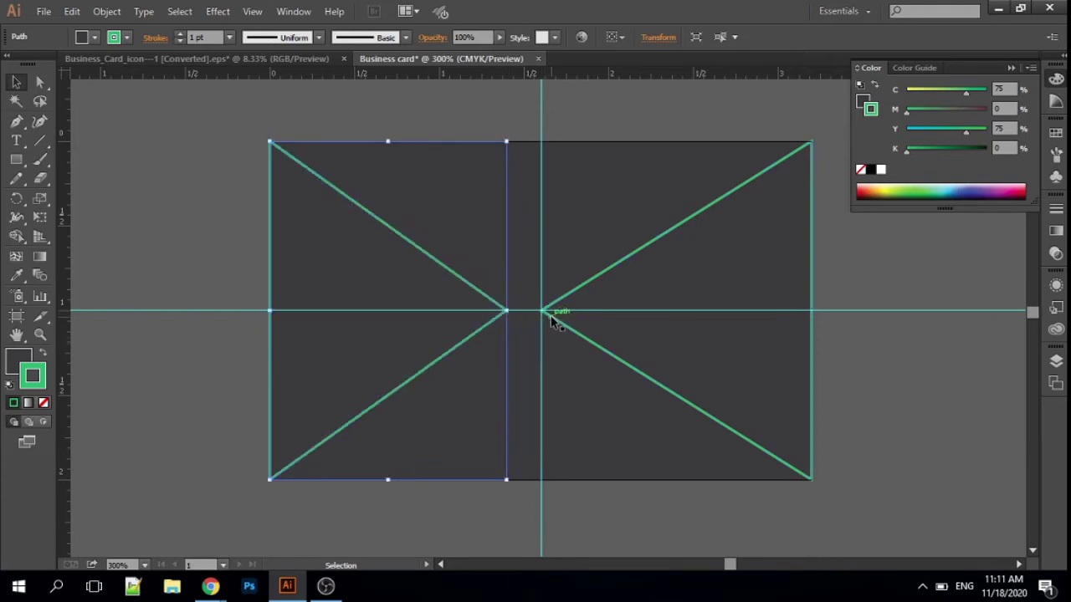
{"action": "left_click", "coordinate": [546, 312]}
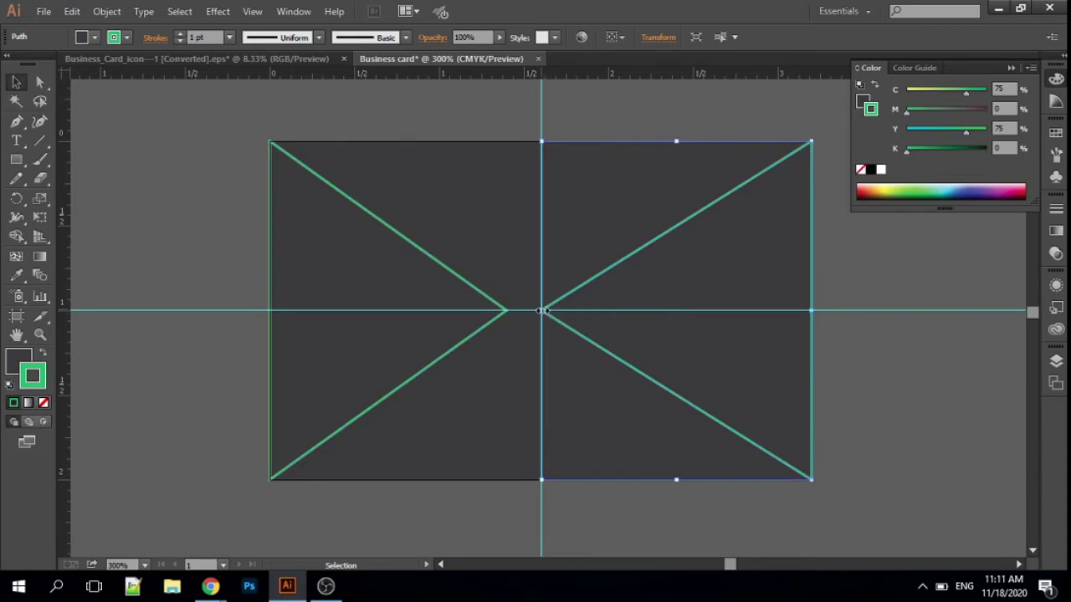
{"action": "left_click_drag", "start_coordinate": [542, 311], "coordinate": [571, 311]}
{"action": "left_click", "coordinate": [166, 253]}
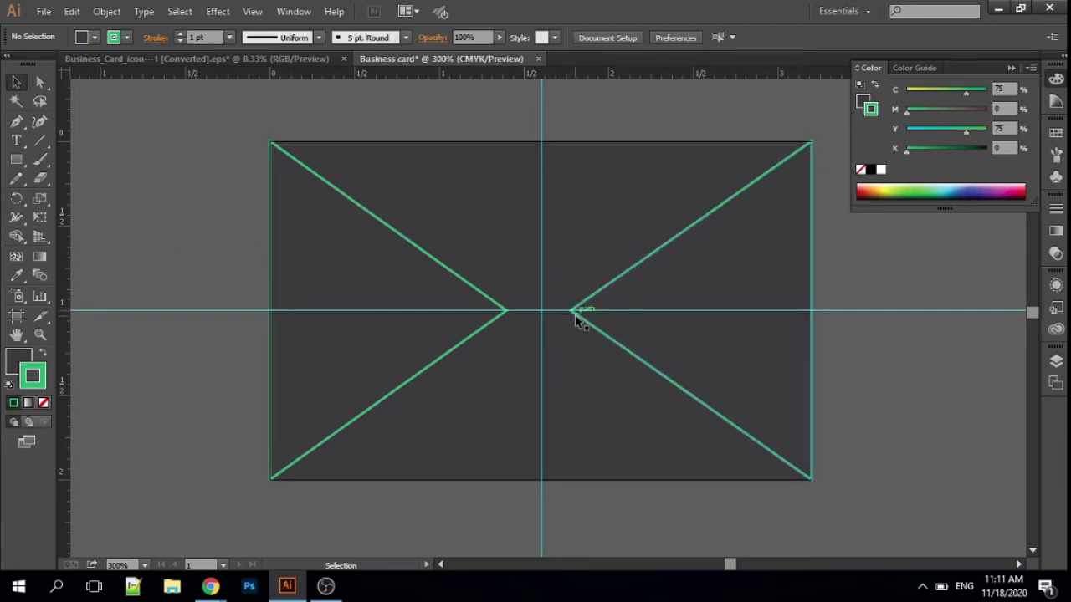
{"action": "mouse_move", "coordinate": [577, 322]}
{"action": "left_mouse_down"}
{"action": "mouse_move", "coordinate": [572, 312]}
{"action": "mouse_move", "coordinate": [606, 313]}
{"action": "mouse_move", "coordinate": [589, 311]}
{"action": "left_mouse_up"}
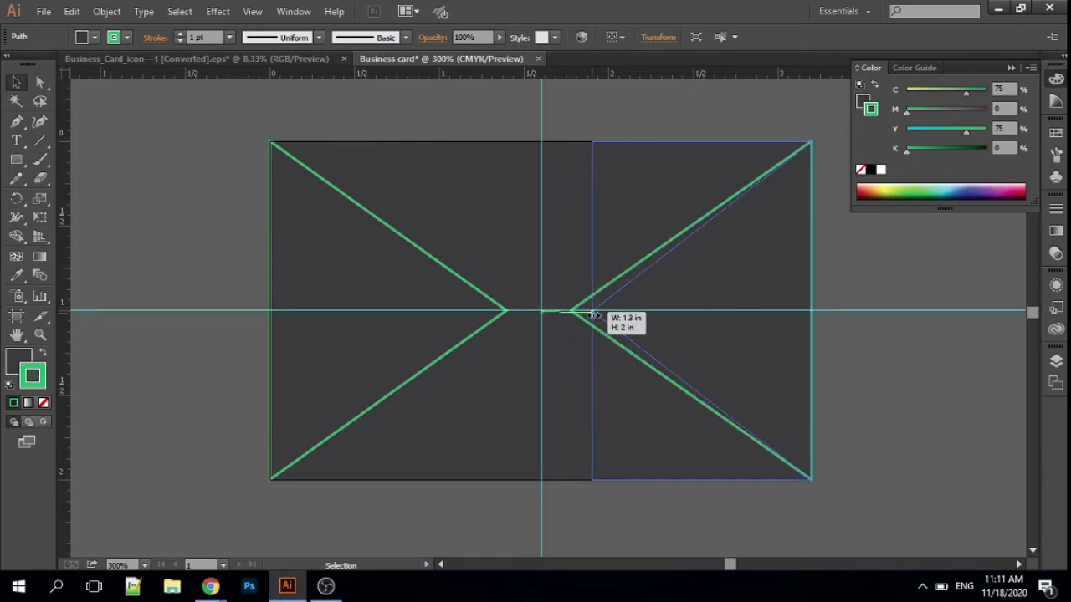
{"action": "left_click", "coordinate": [502, 318]}
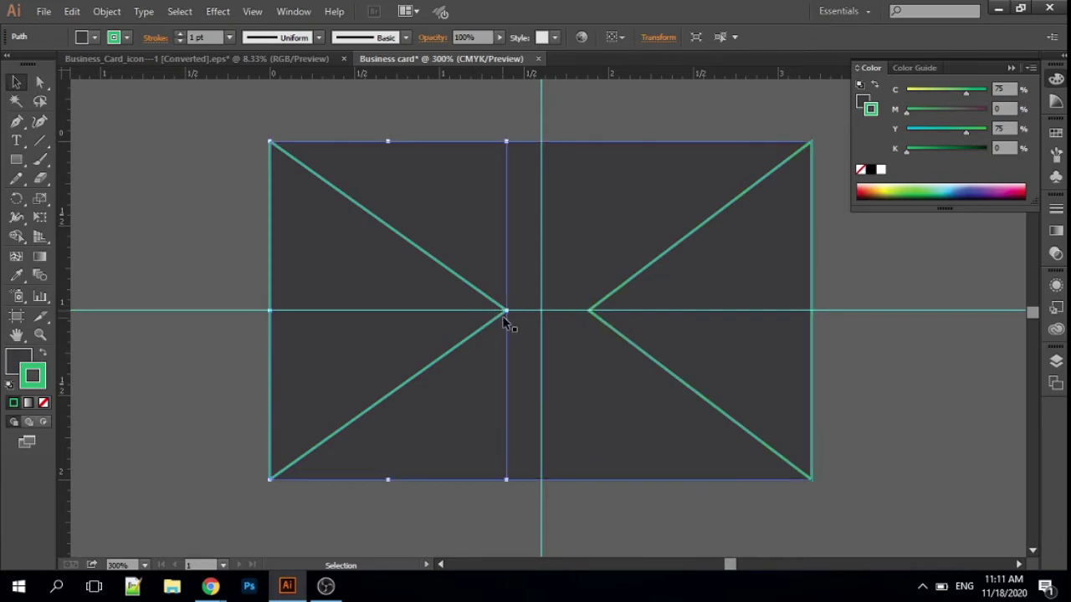
{"action": "left_click_drag", "start_coordinate": [507, 312], "coordinate": [492, 315]}
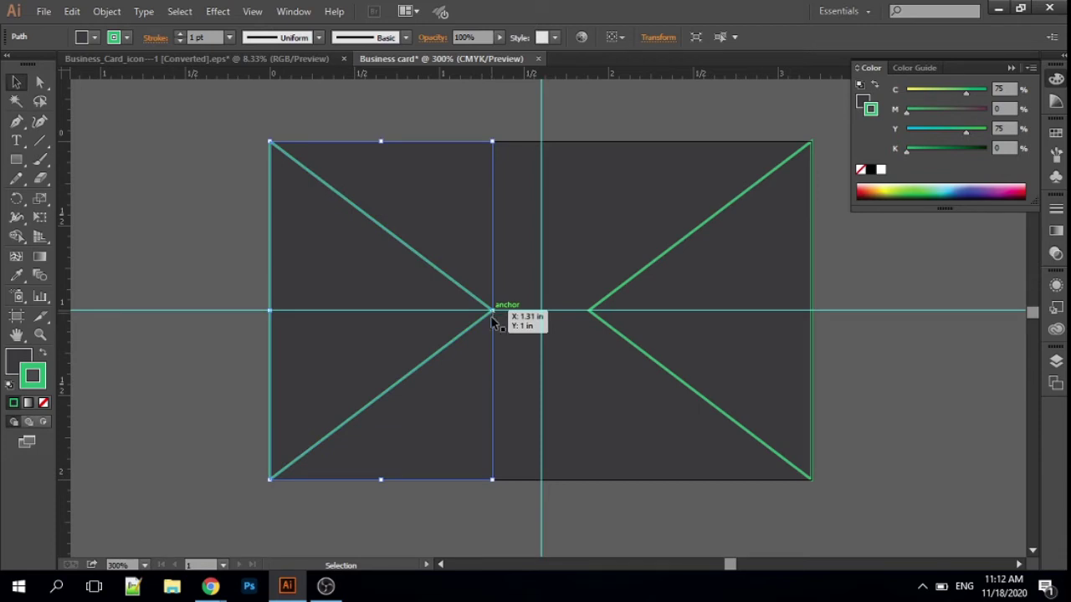
- Delete the left chevron and push the right chevron's tip further right
{"action": "key", "text": "Delete"}
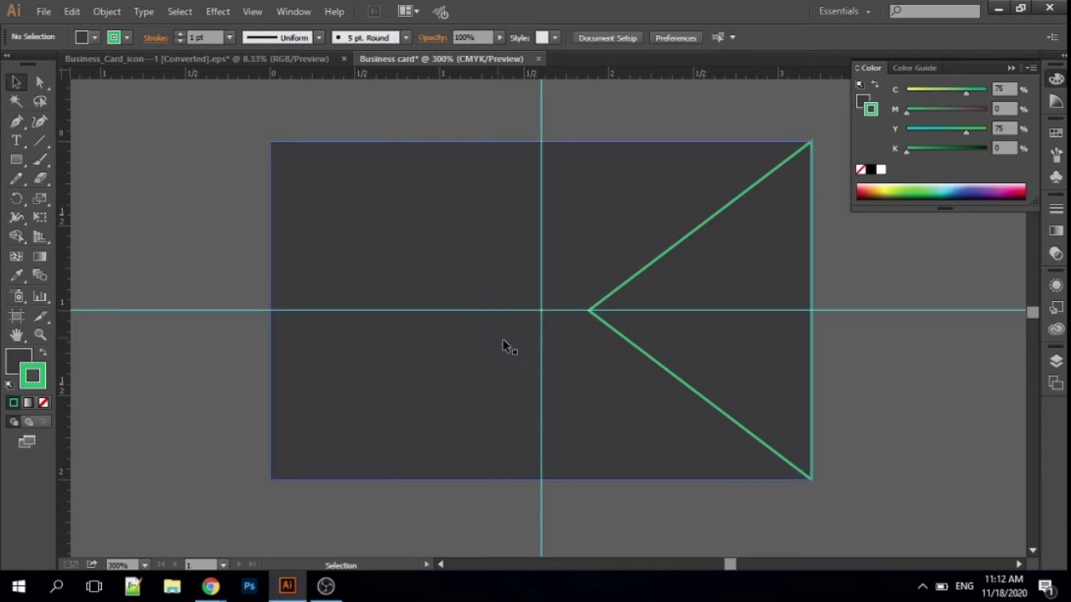
{"action": "left_click", "coordinate": [622, 336]}
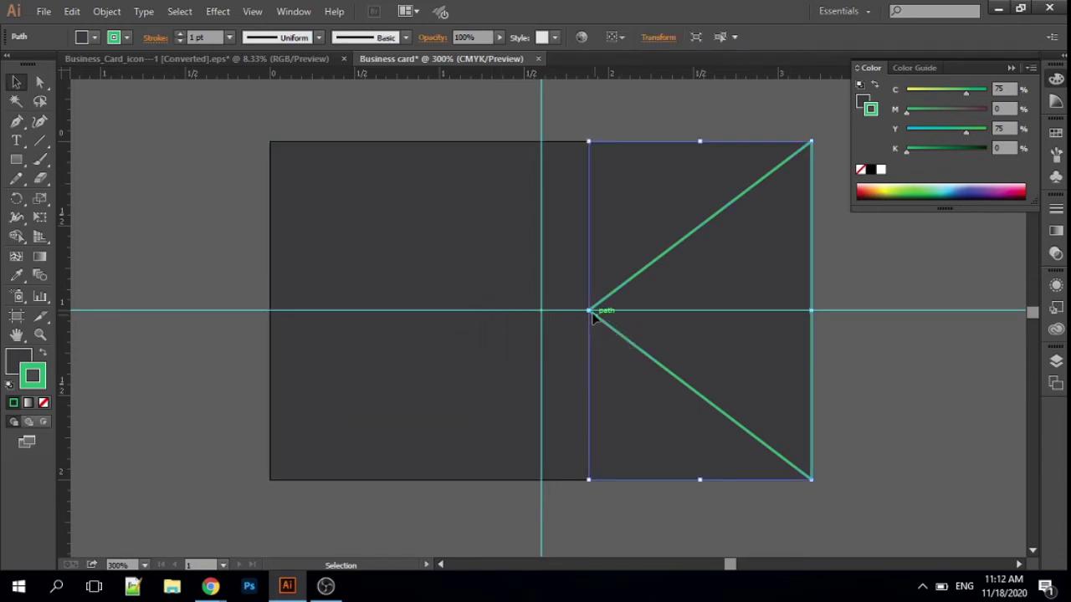
{"action": "left_click_drag", "start_coordinate": [589, 311], "coordinate": [603, 313]}
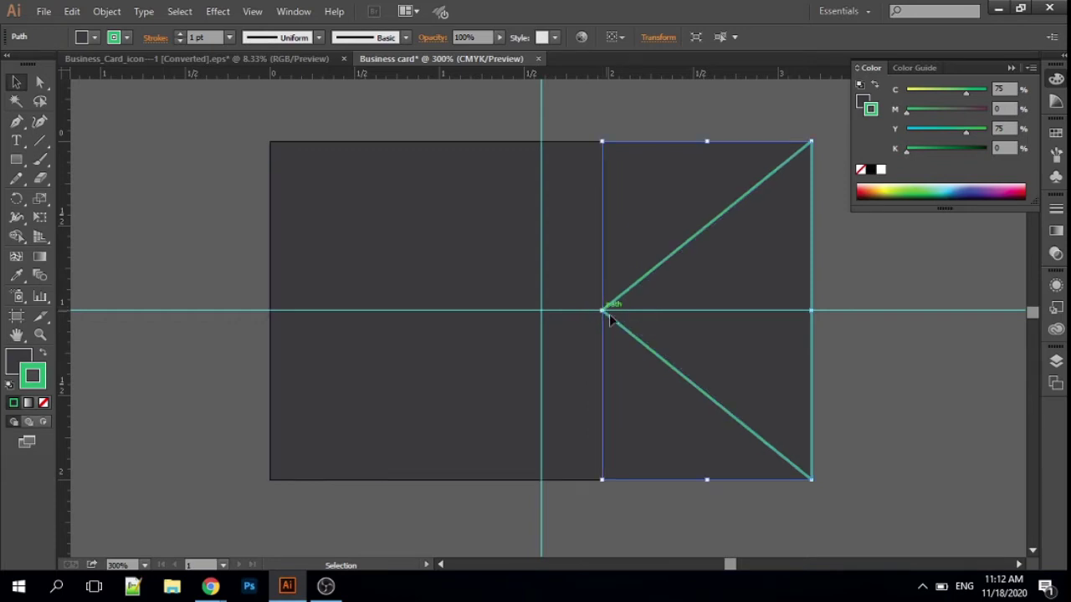
- Reflect a vertical copy of the right chevron and align it with the card's left edge
{"action": "right_click", "coordinate": [617, 319]}
{"action": "mouse_move", "coordinate": [665, 526]}
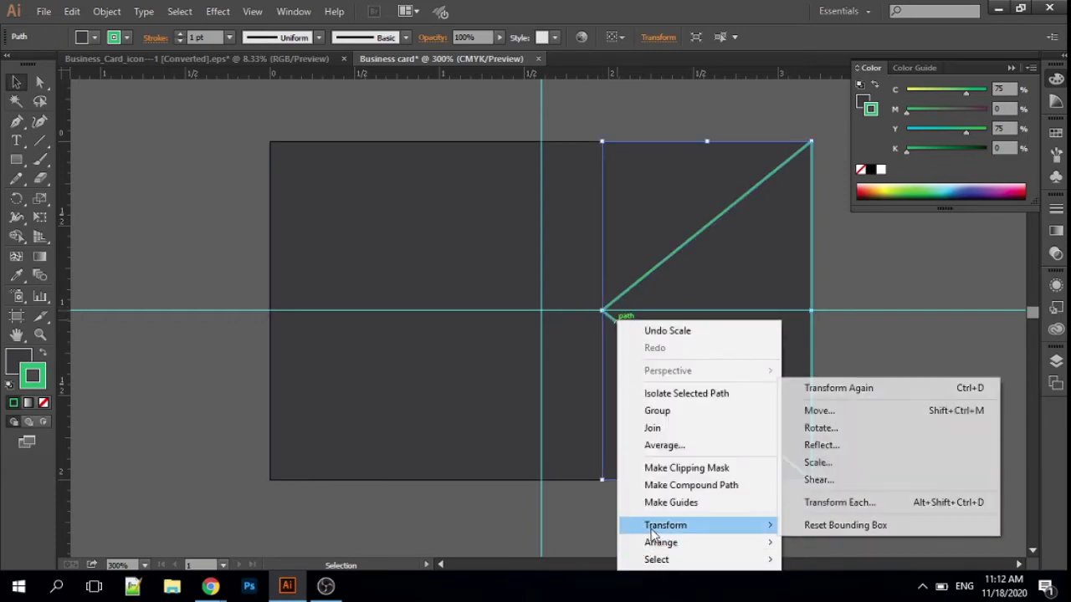
{"action": "left_click", "coordinate": [836, 446]}
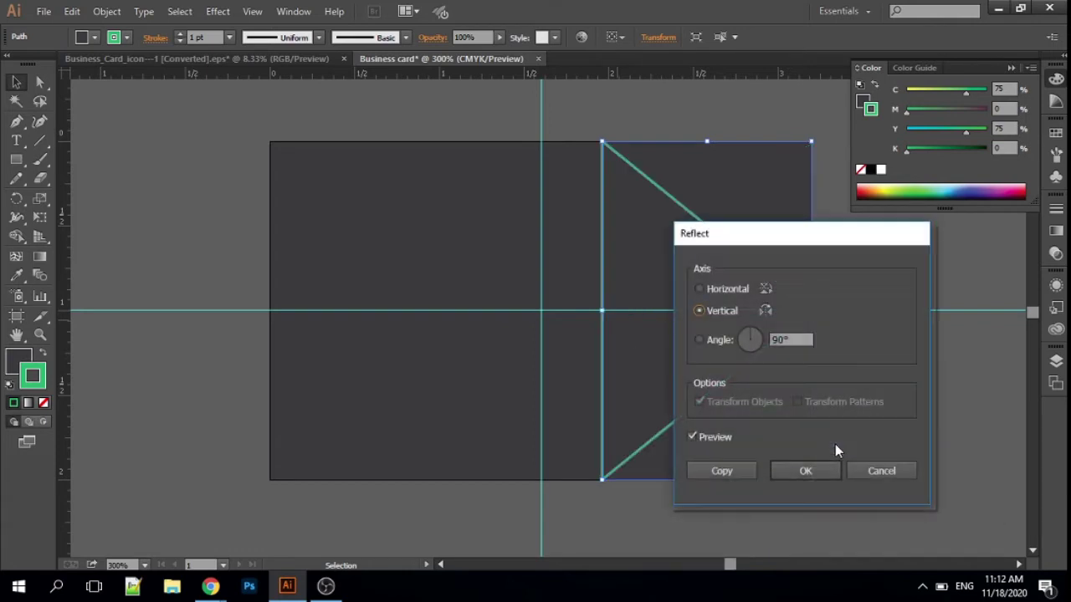
{"action": "left_click", "coordinate": [723, 470]}
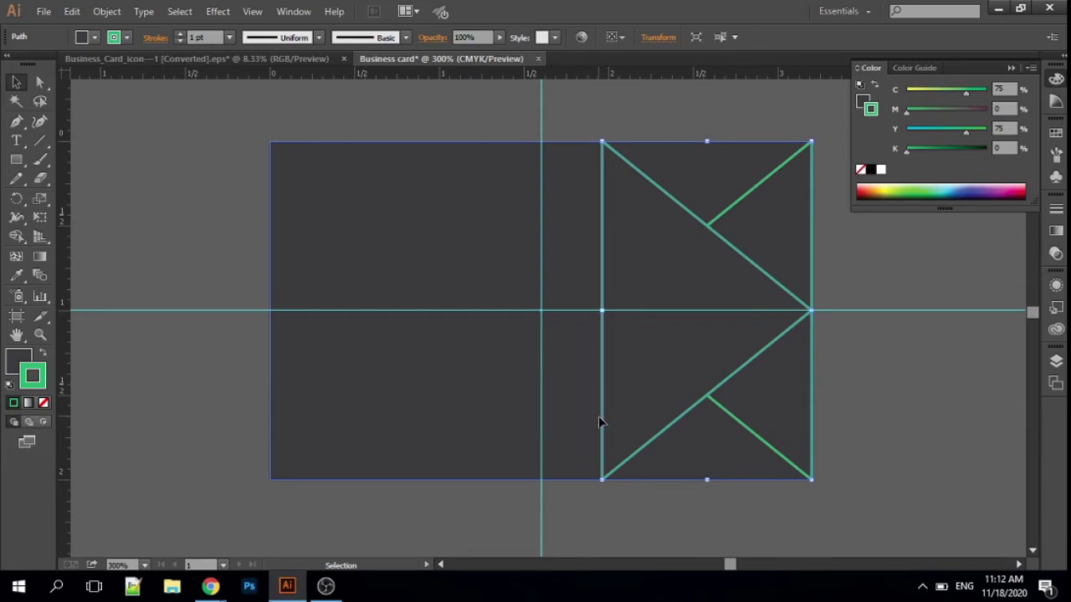
{"action": "left_click_drag", "start_coordinate": [597, 418], "coordinate": [339, 416]}
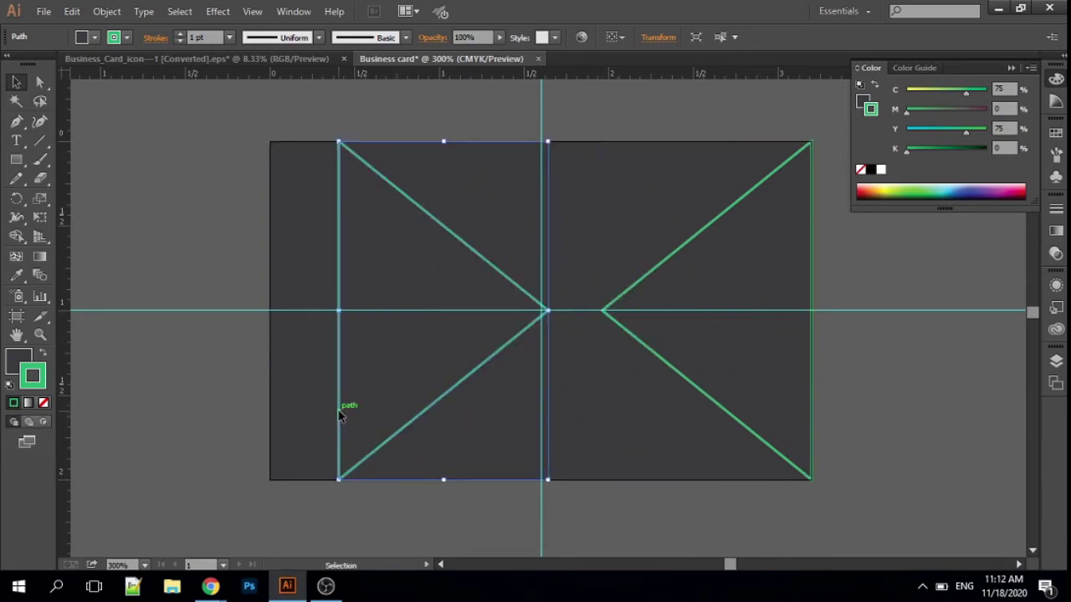
{"action": "left_click_drag", "start_coordinate": [339, 416], "coordinate": [267, 424]}
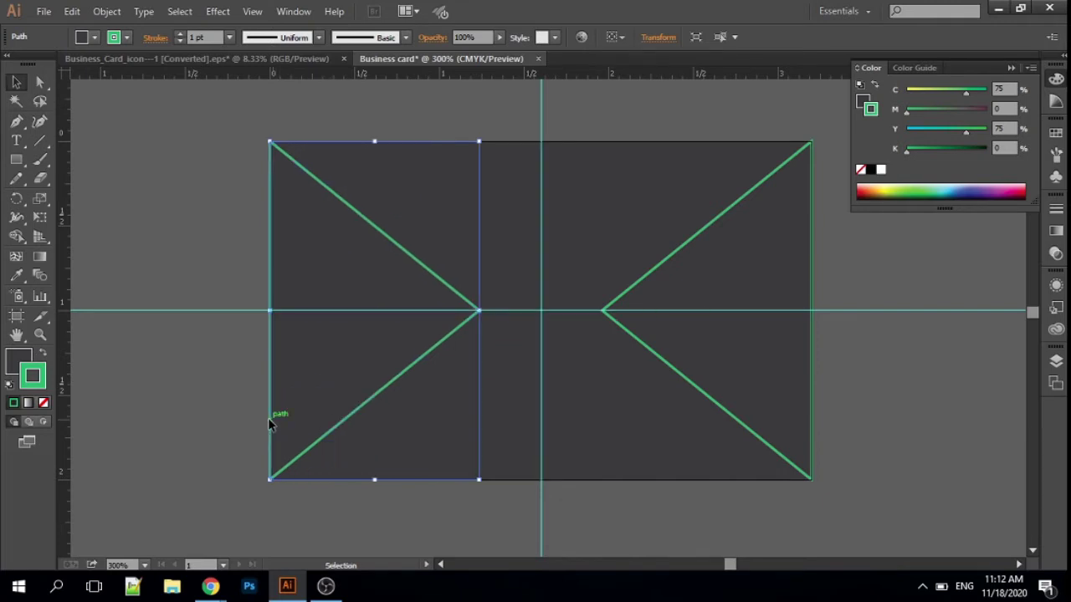
{"action": "left_click", "coordinate": [180, 385]}
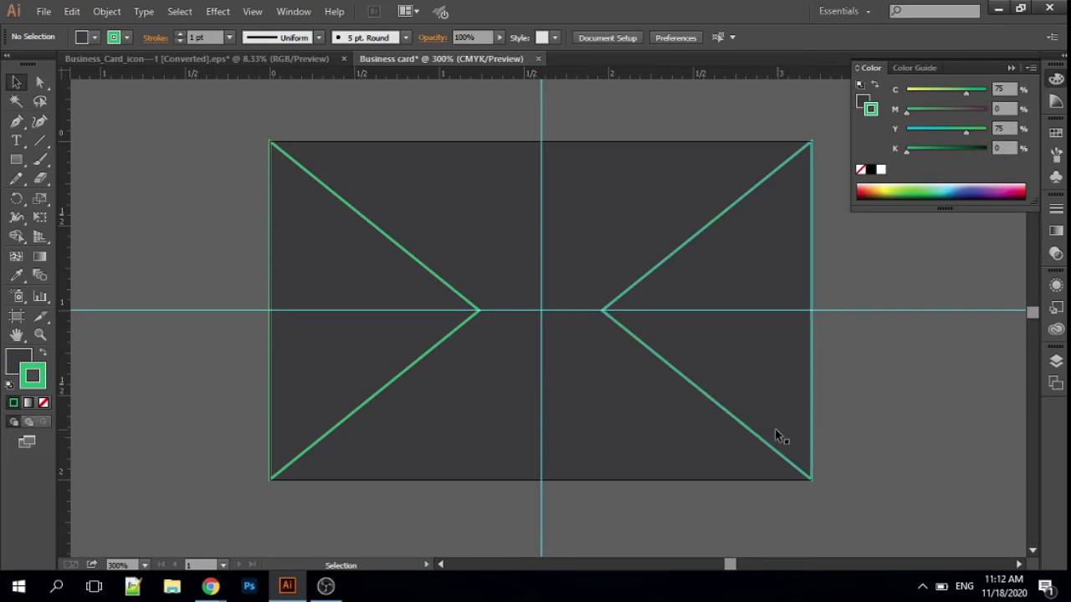
{"action": "left_click", "coordinate": [752, 435]}
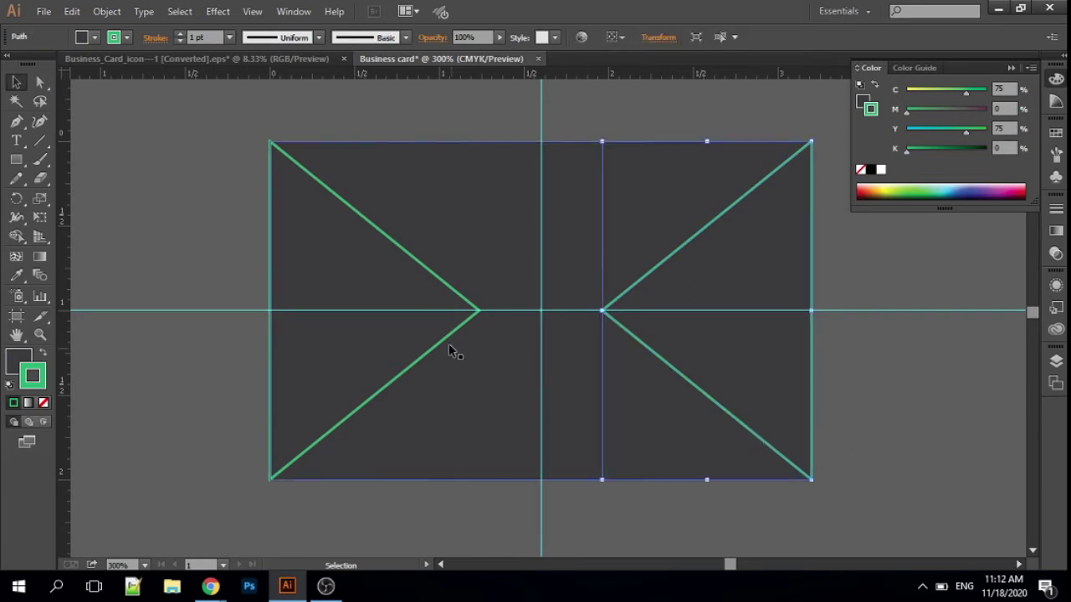
- Remove the left fold line's stroke and give it a Drop Shadow effect
{"action": "left_click", "coordinate": [310, 173], "text": "shift"}
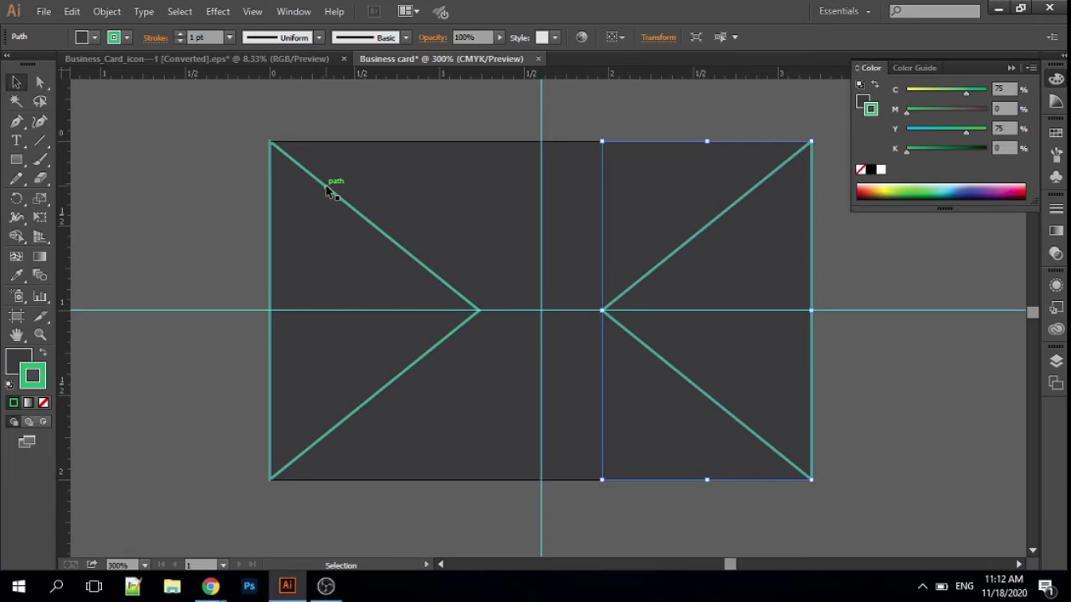
{"action": "left_click", "coordinate": [328, 189]}
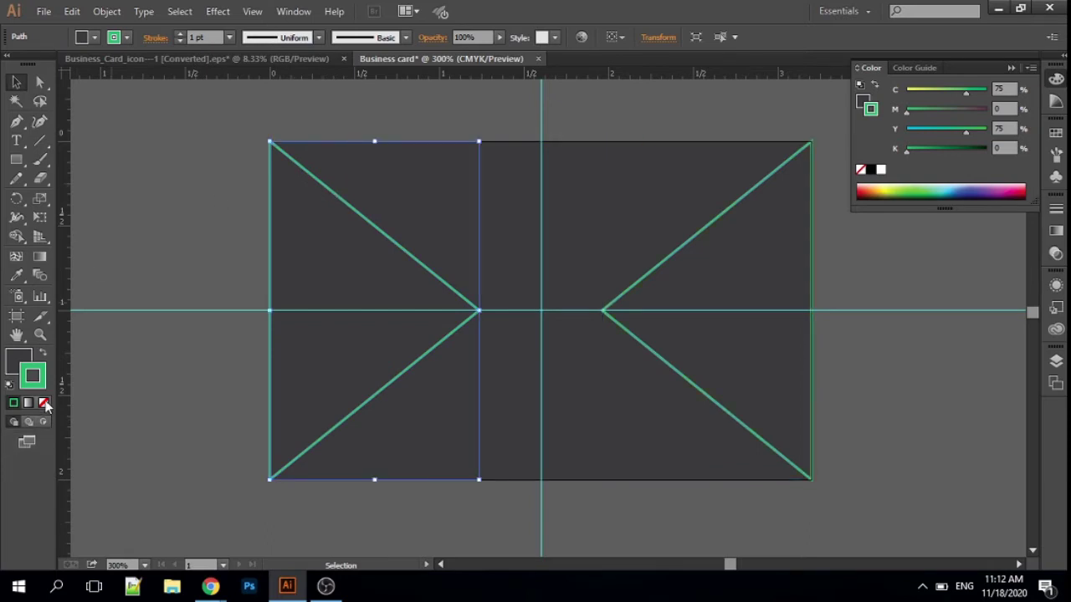
{"action": "left_click", "coordinate": [44, 403]}
{"action": "left_click", "coordinate": [218, 11]}
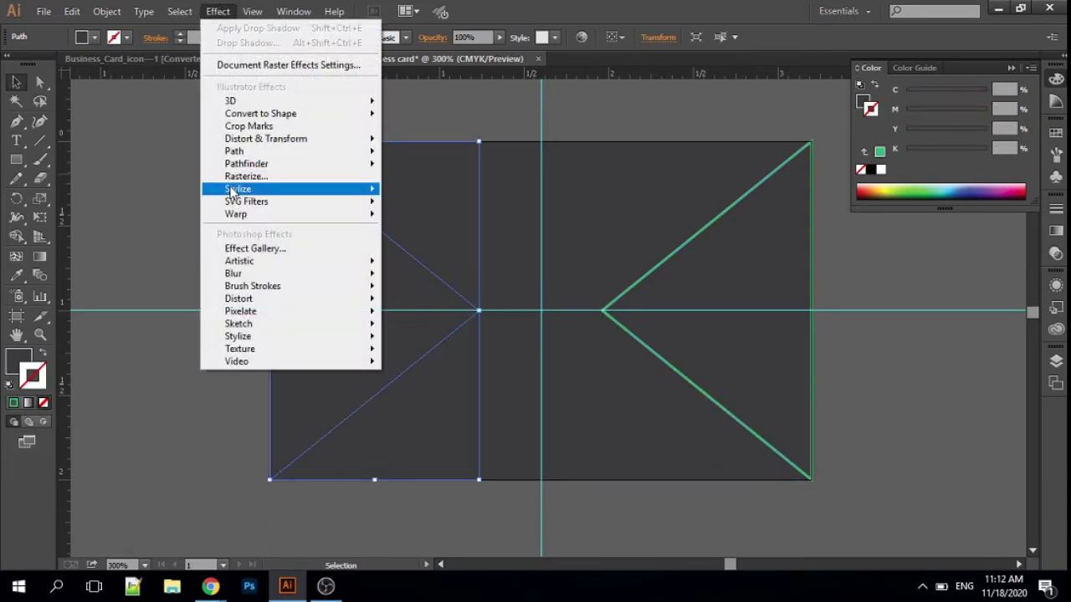
{"action": "mouse_move", "coordinate": [238, 189]}
{"action": "left_click", "coordinate": [472, 194]}
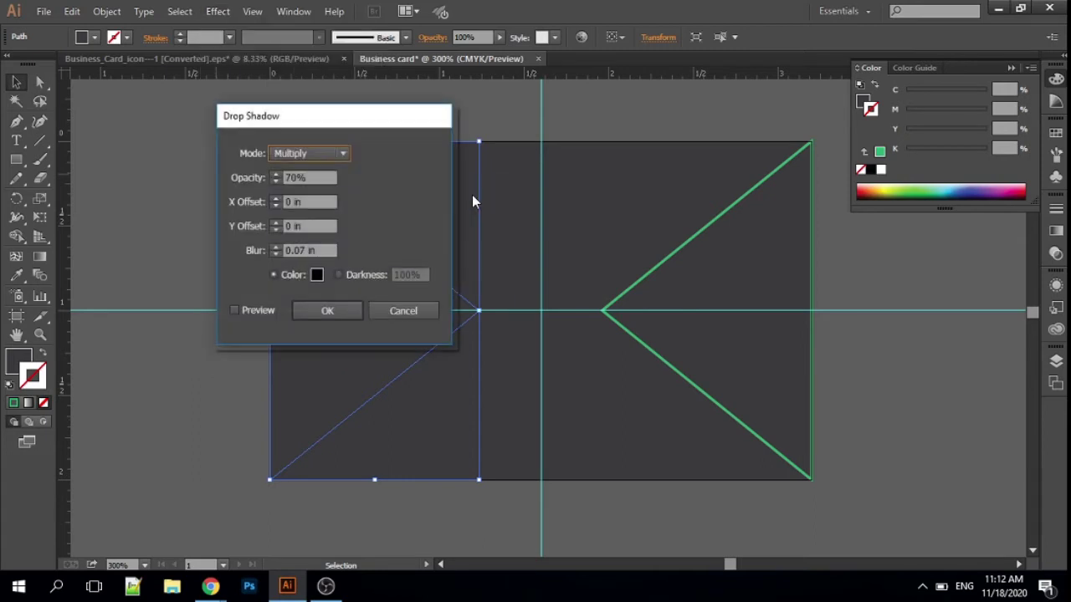
{"action": "left_click_drag", "start_coordinate": [691, 265], "coordinate": [842, 197]}
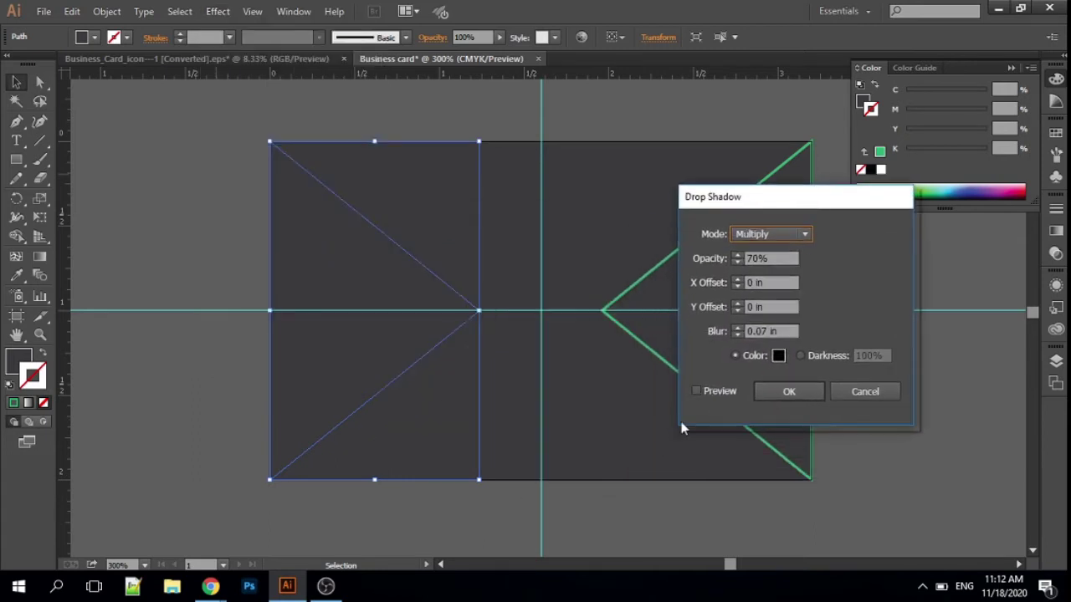
{"action": "left_click", "coordinate": [695, 391]}
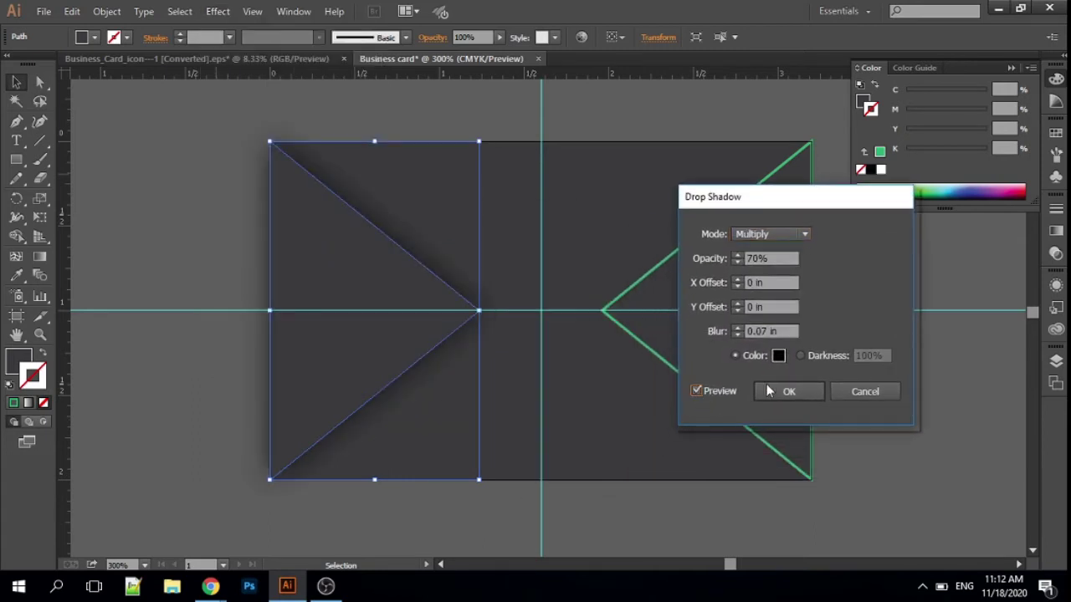
{"action": "left_click", "coordinate": [795, 399]}
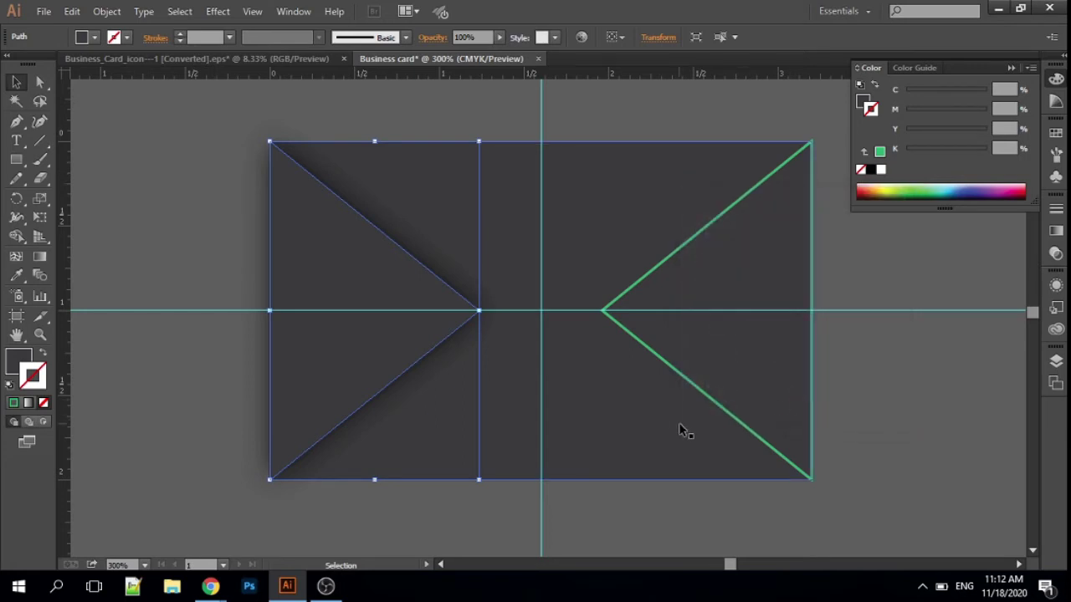
- Remove the right fold line's stroke and give it a Drop Shadow effect
{"action": "left_click", "coordinate": [714, 409]}
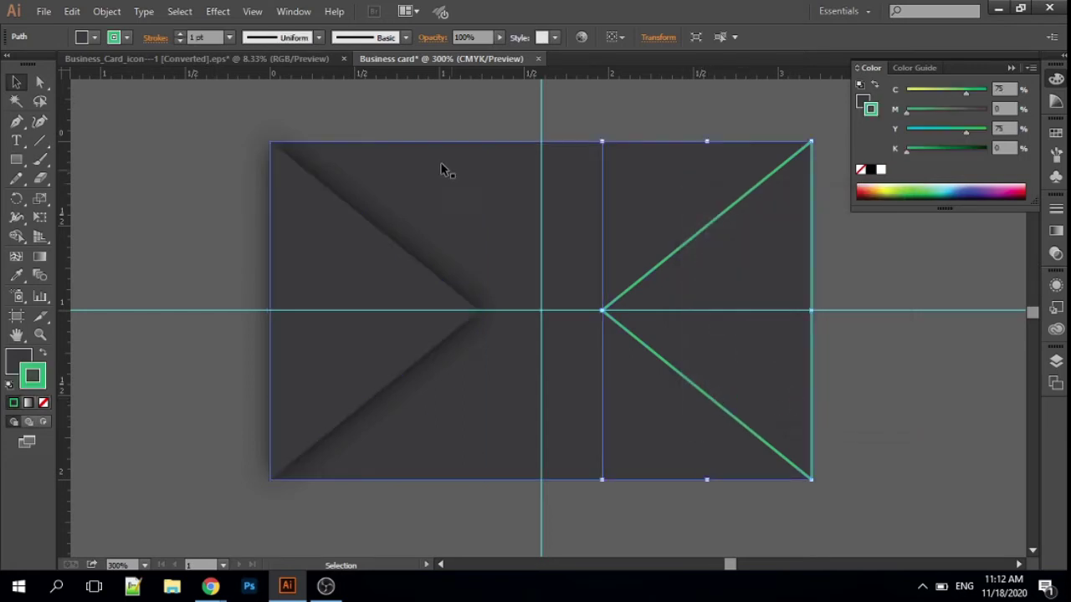
{"action": "left_click", "coordinate": [44, 403]}
{"action": "left_click", "coordinate": [218, 11]}
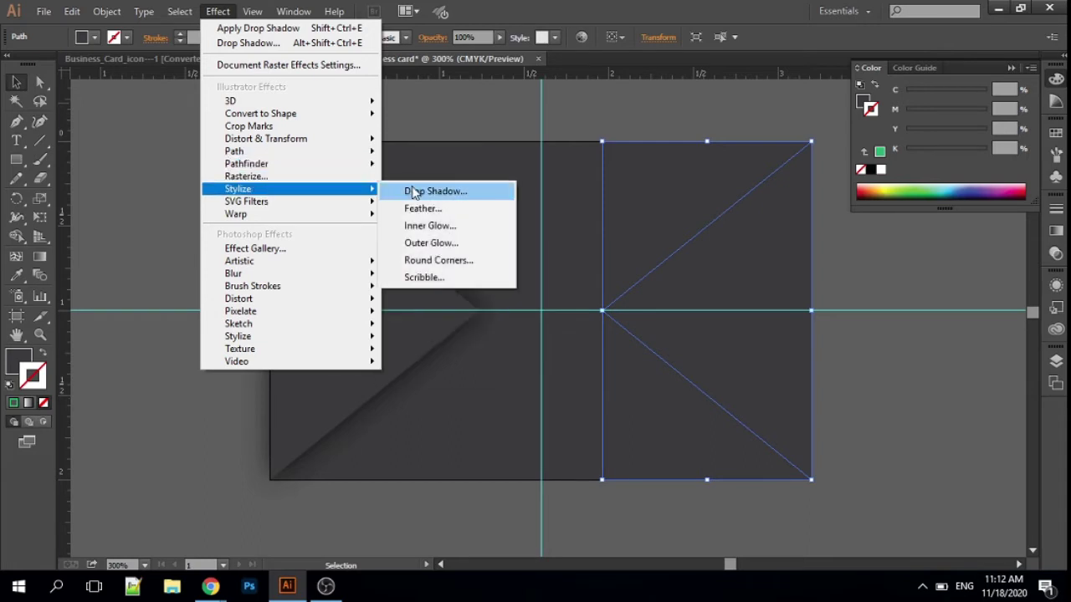
{"action": "left_click", "coordinate": [412, 191]}
{"action": "left_click", "coordinate": [725, 388]}
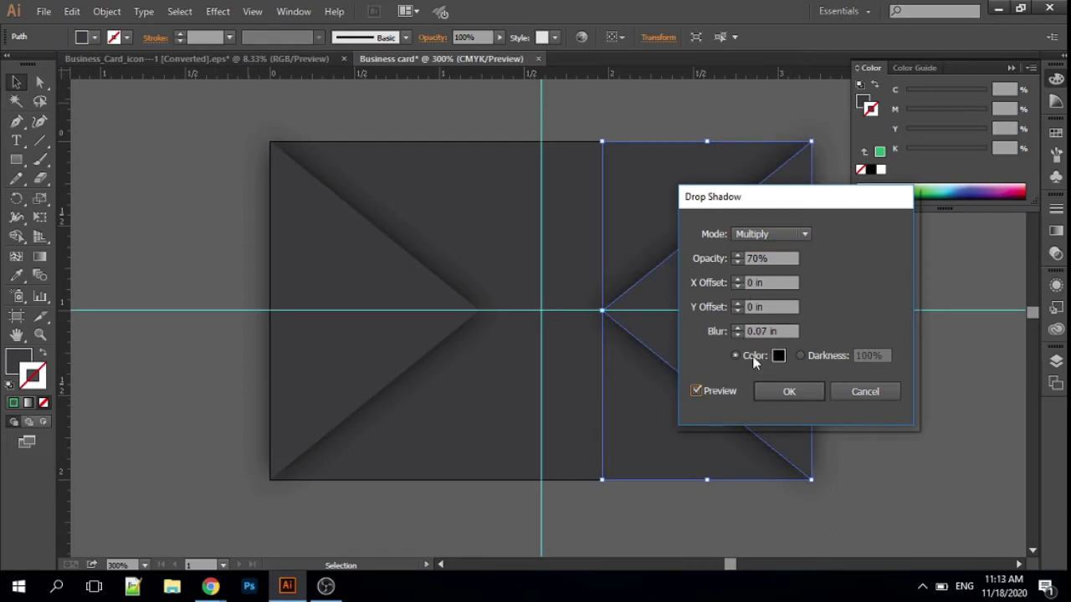
{"action": "left_click", "coordinate": [789, 391]}
{"action": "left_click", "coordinate": [850, 436]}
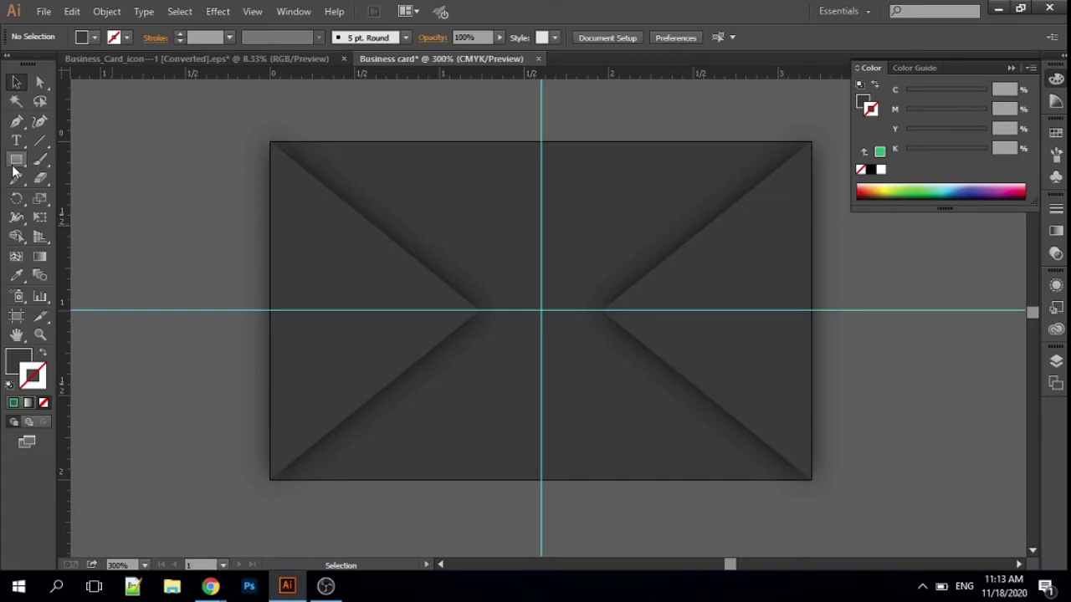
- Draw a hexagon outward from the card's centre with the Polygon tool
{"action": "left_click_drag", "start_coordinate": [16, 159], "coordinate": [59, 215]}
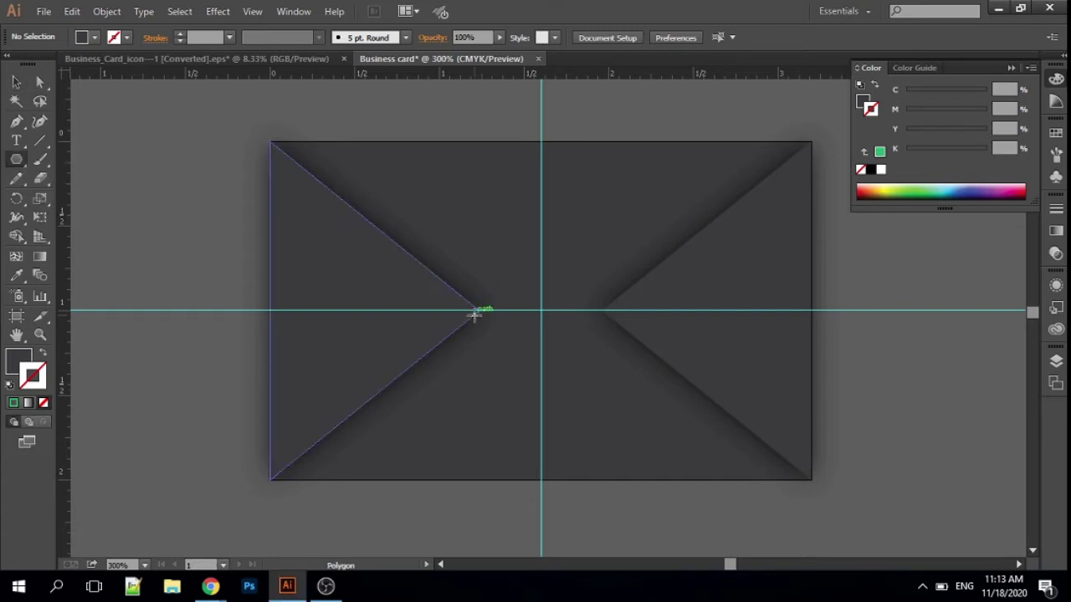
{"action": "mouse_move", "coordinate": [542, 311]}
{"action": "left_mouse_down"}
{"action": "mouse_move", "coordinate": [504, 367]}
{"action": "mouse_move", "coordinate": [455, 364]}
{"action": "left_mouse_up"}
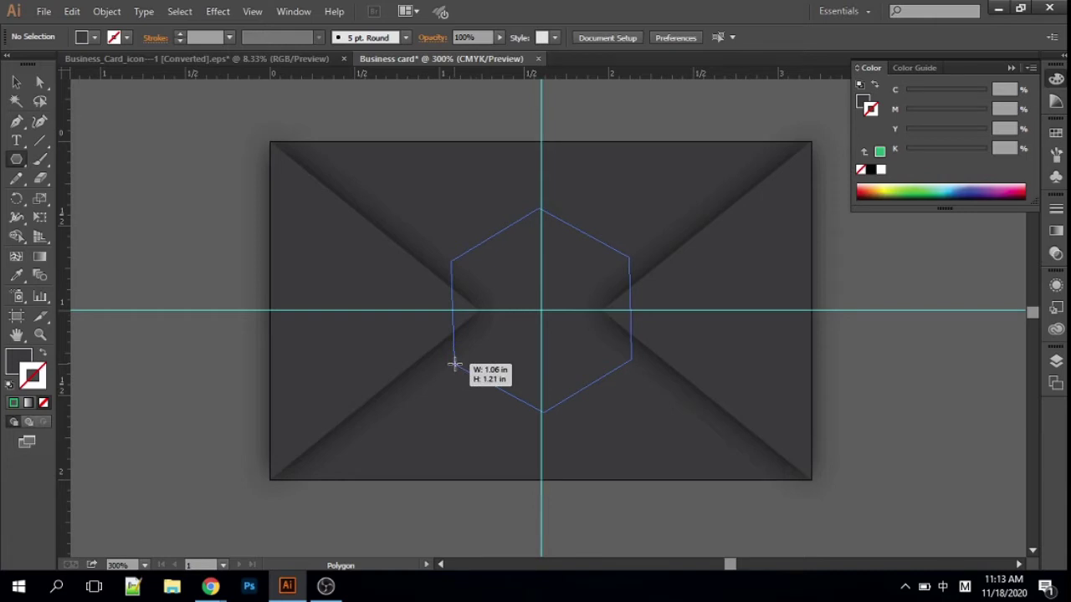
{"action": "left_click_drag", "start_coordinate": [454, 364], "coordinate": [454, 360]}
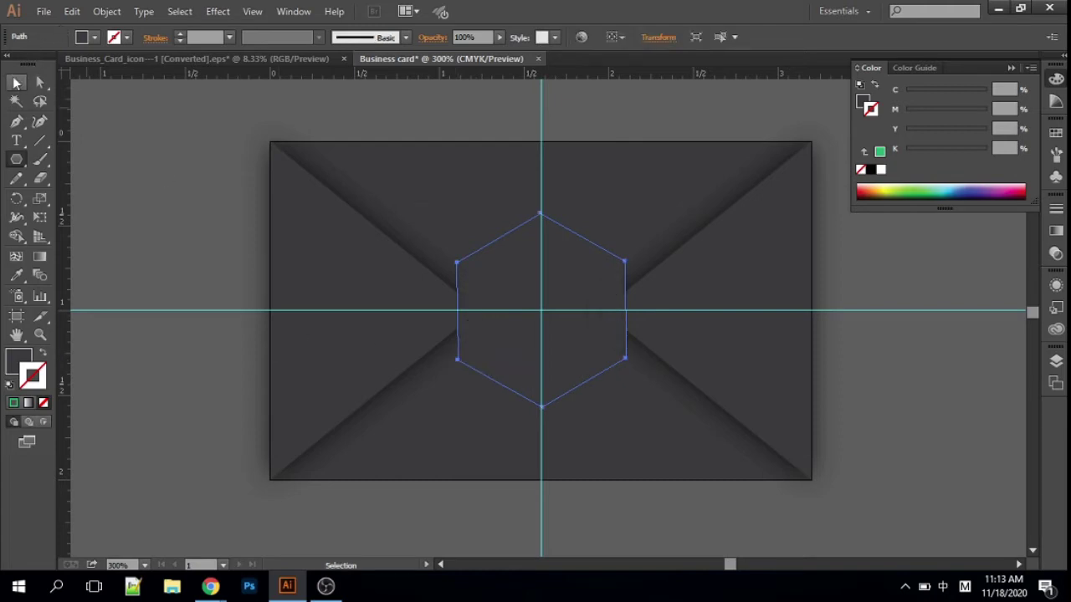
- Apply a Drop Shadow effect to the hexagon
{"action": "left_click", "coordinate": [16, 82]}
{"action": "left_click", "coordinate": [219, 12]}
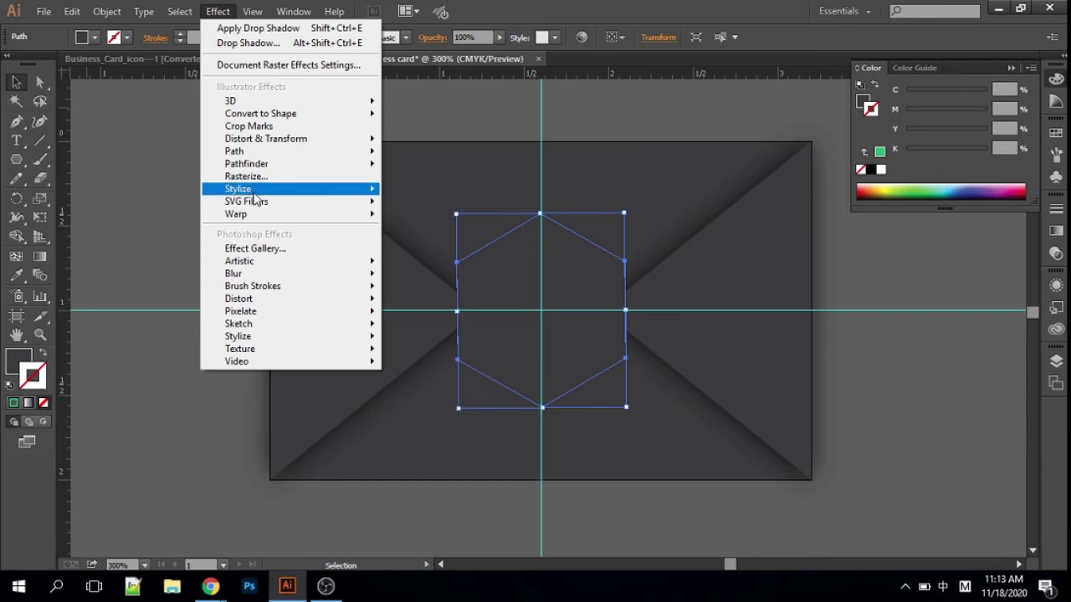
{"action": "mouse_move", "coordinate": [239, 189]}
{"action": "left_click", "coordinate": [432, 191]}
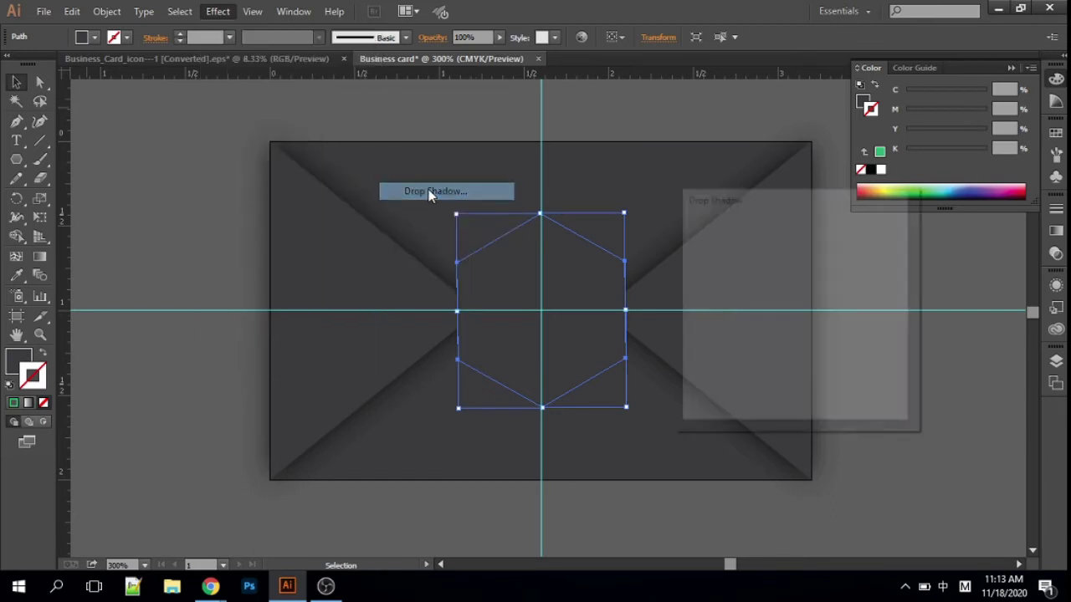
{"action": "left_click", "coordinate": [704, 391]}
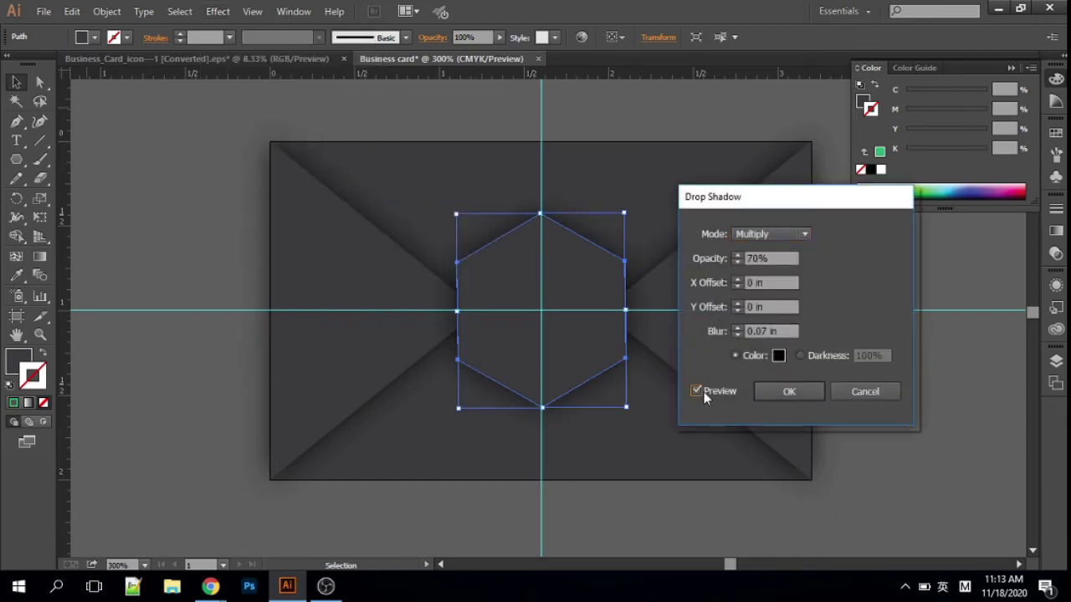
{"action": "left_click", "coordinate": [787, 392]}
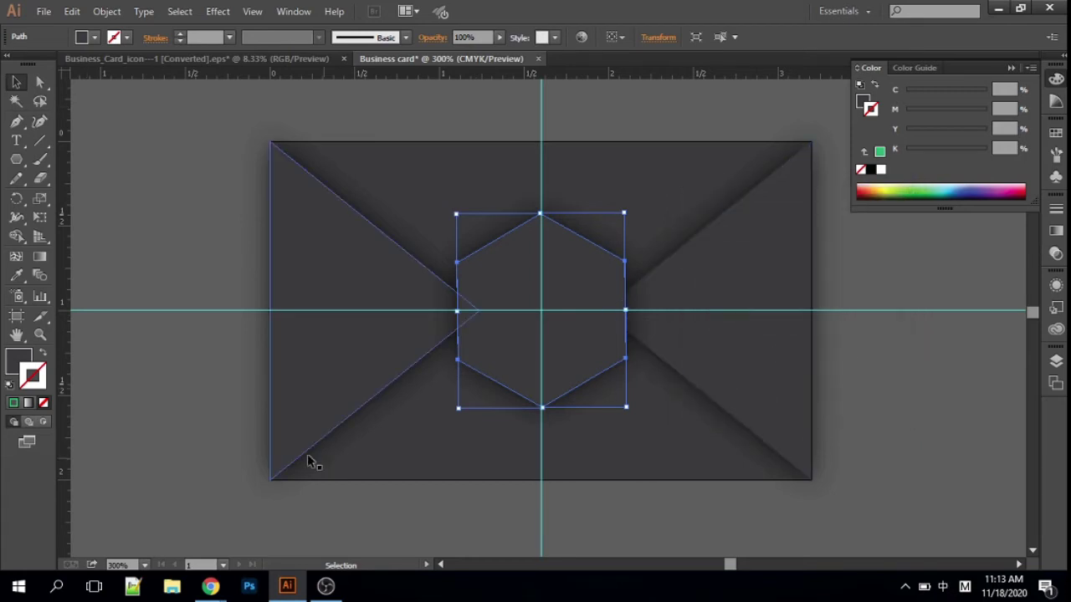
{"action": "left_click", "coordinate": [192, 440]}
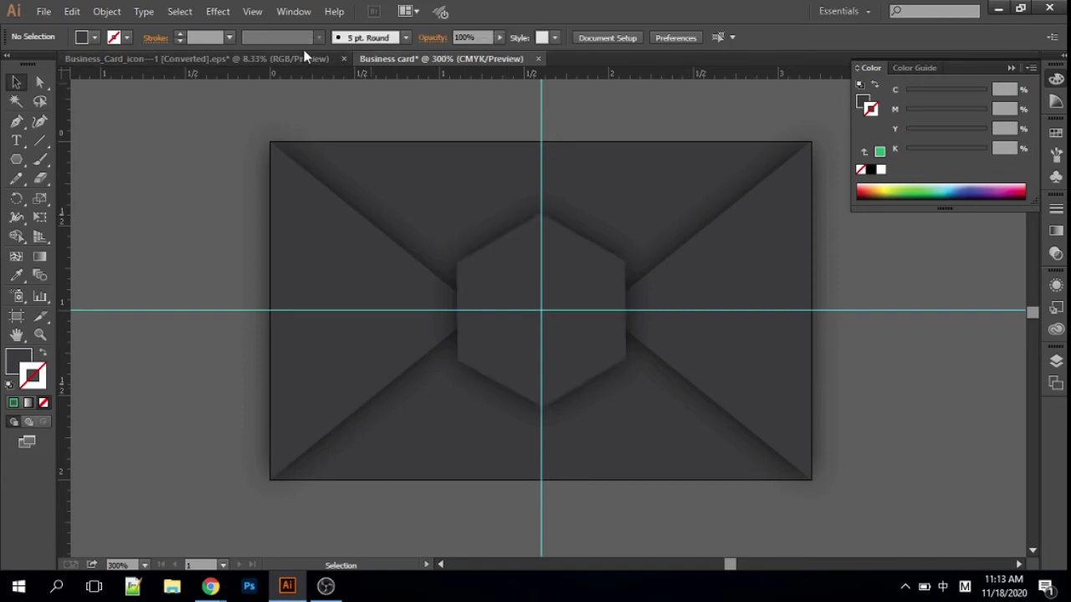
- Select the contact icons and labels, shrink them, and drag them into the card document
{"action": "left_click", "coordinate": [18, 143]}
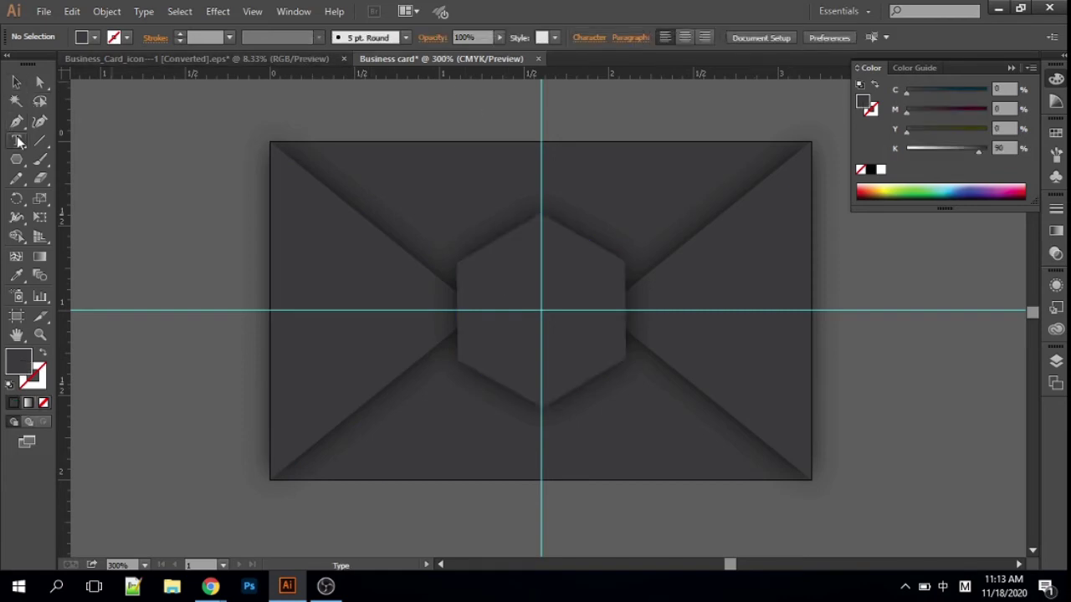
{"action": "left_click", "coordinate": [16, 82]}
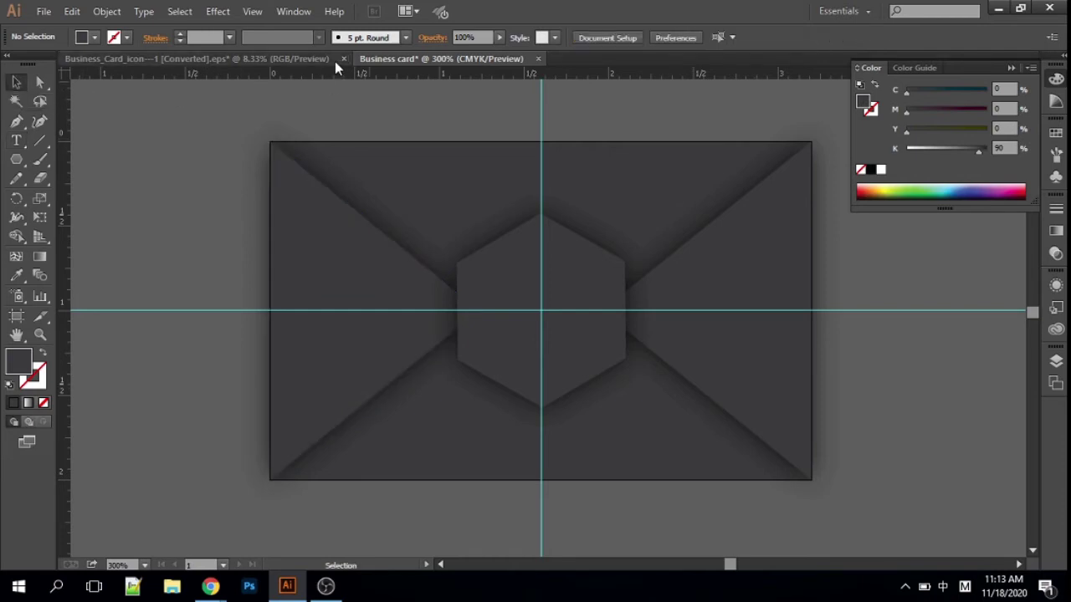
{"action": "left_click", "coordinate": [306, 58]}
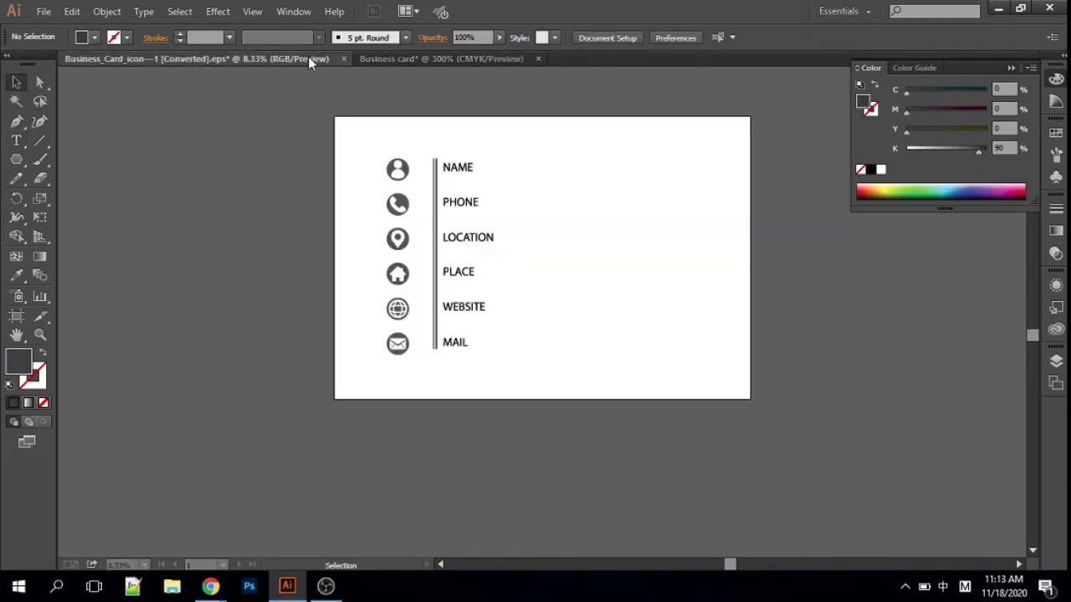
{"action": "left_click_drag", "start_coordinate": [486, 384], "coordinate": [369, 139]}
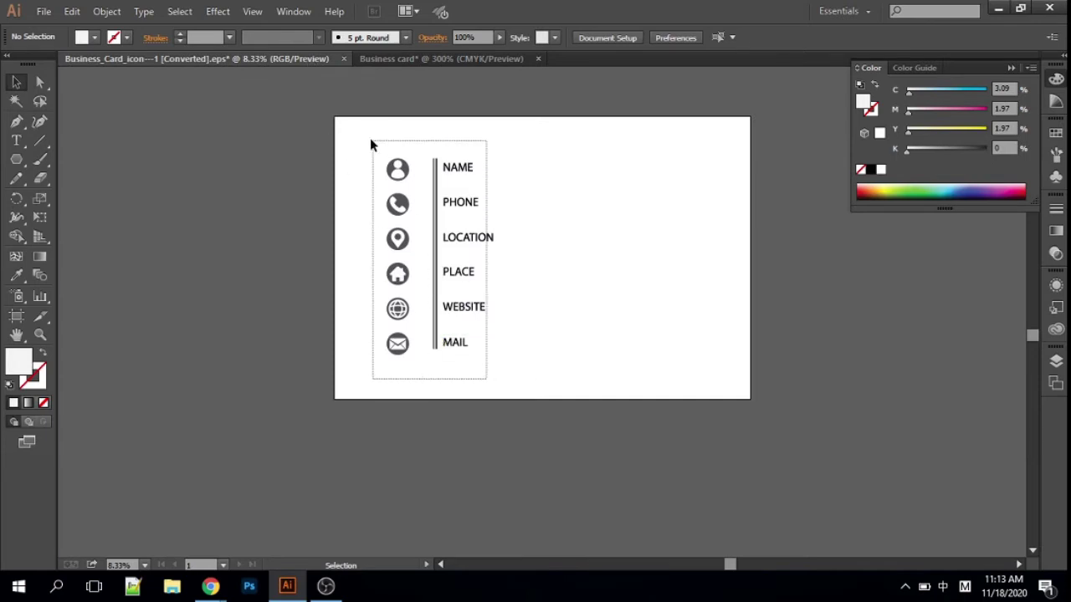
{"action": "left_click_drag", "start_coordinate": [496, 159], "coordinate": [490, 177]}
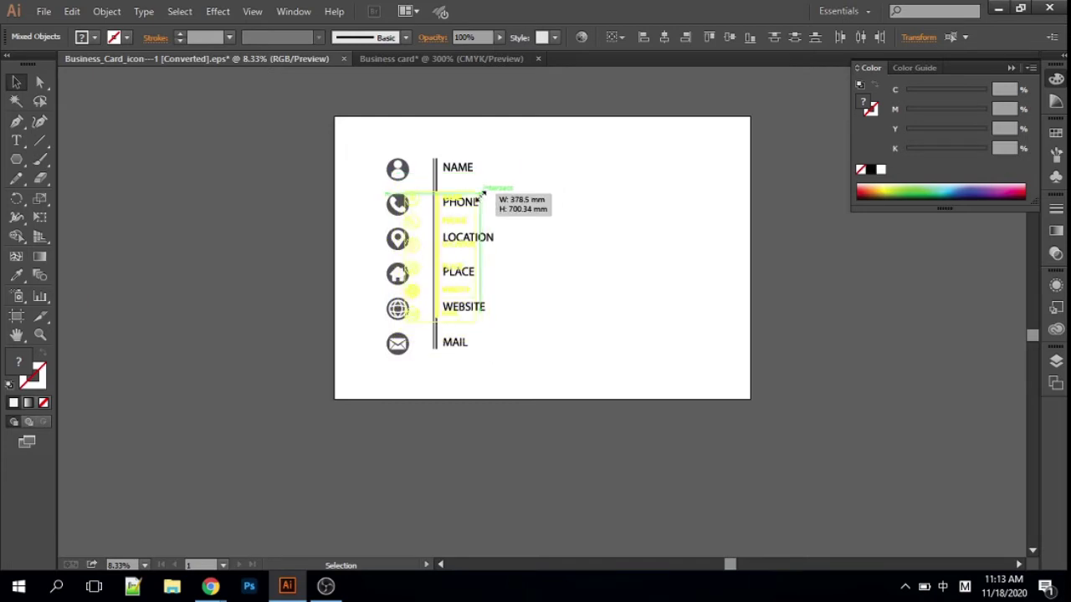
{"action": "mouse_move", "coordinate": [491, 178]}
{"action": "left_mouse_down"}
{"action": "mouse_move", "coordinate": [454, 227]}
{"action": "mouse_move", "coordinate": [267, 77]}
{"action": "mouse_move", "coordinate": [396, 242]}
{"action": "left_mouse_up"}
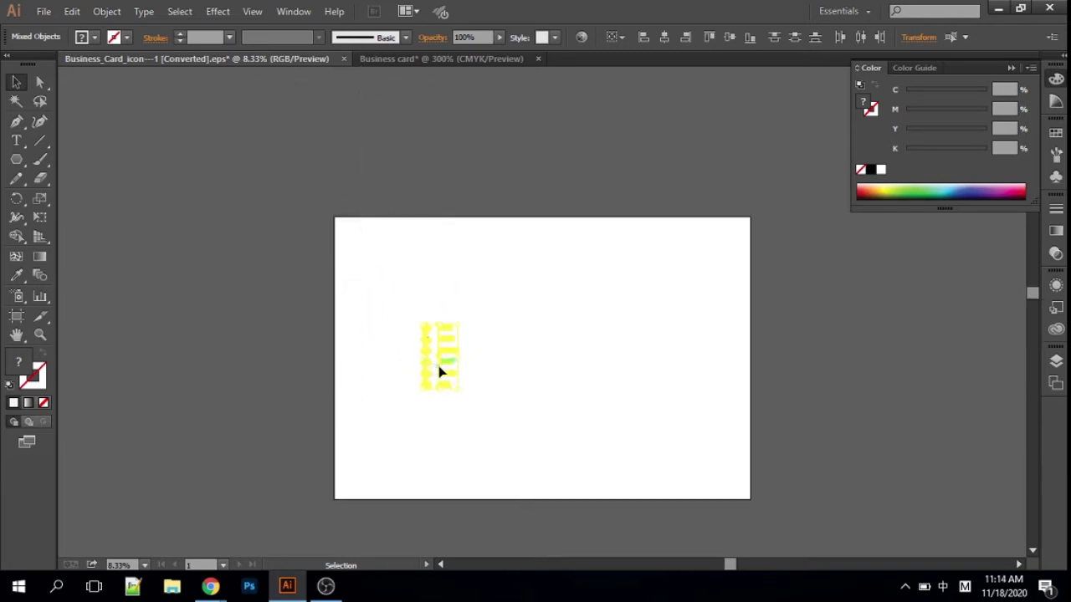
{"action": "mouse_move", "coordinate": [477, 318]}
{"action": "left_mouse_down"}
{"action": "mouse_move", "coordinate": [378, 65]}
{"action": "mouse_move", "coordinate": [221, 226]}
{"action": "left_mouse_up"}
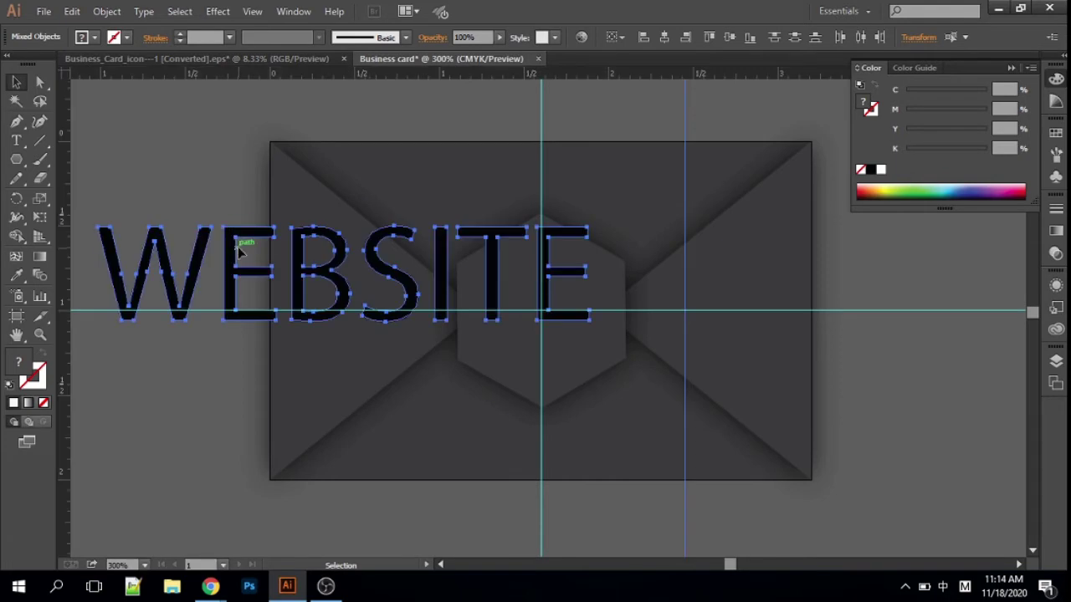
- Scale the icon column down further and place it just left of the card
{"action": "key", "text": "ctrl+minus"}
{"action": "key", "text": "ctrl+minus"}
{"action": "key", "text": "ctrl+minus"}
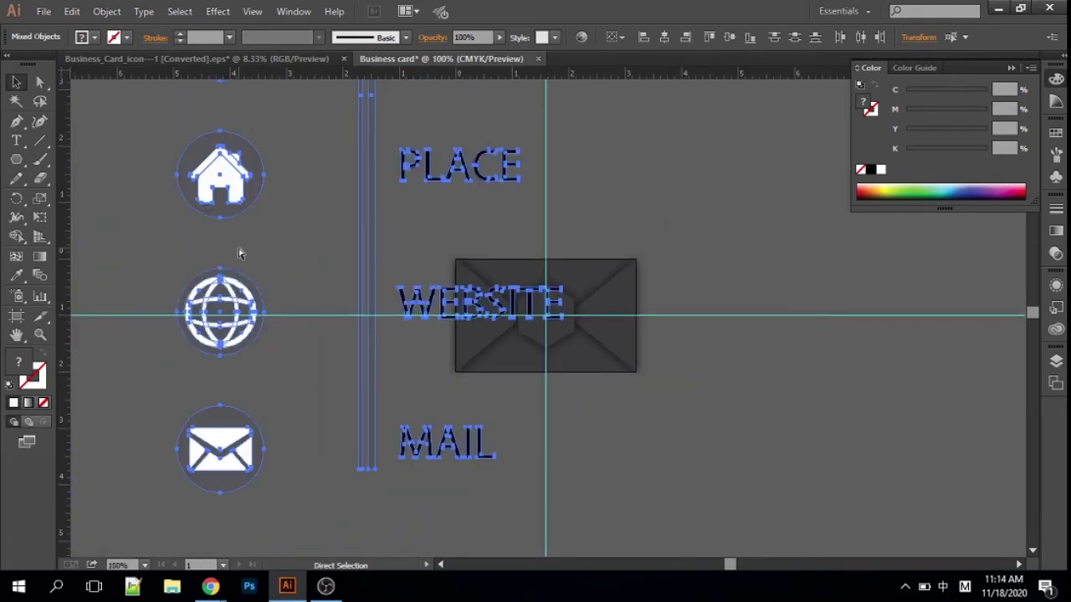
{"action": "key", "text": "ctrl+minus"}
{"action": "key", "text": "ctrl+minus"}
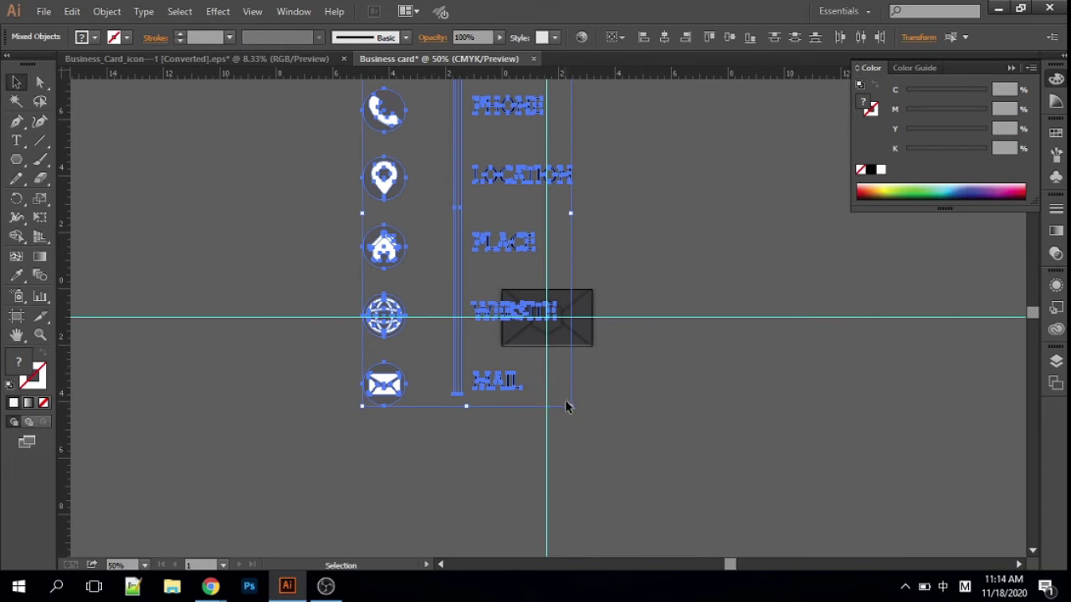
{"action": "key", "text": "ctrl+plus"}
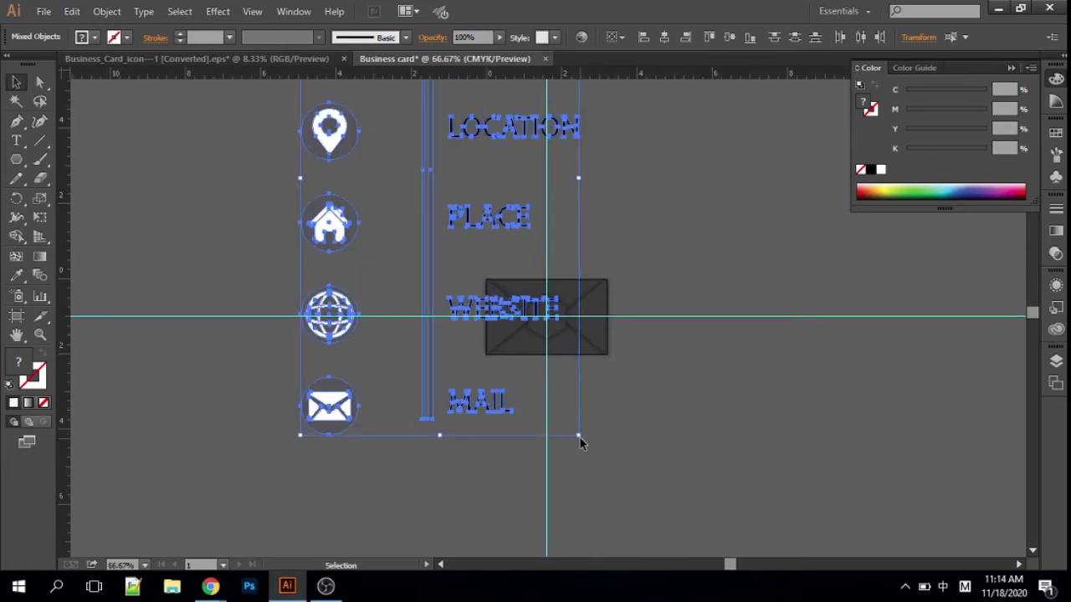
{"action": "left_click_drag", "start_coordinate": [582, 437], "coordinate": [568, 408]}
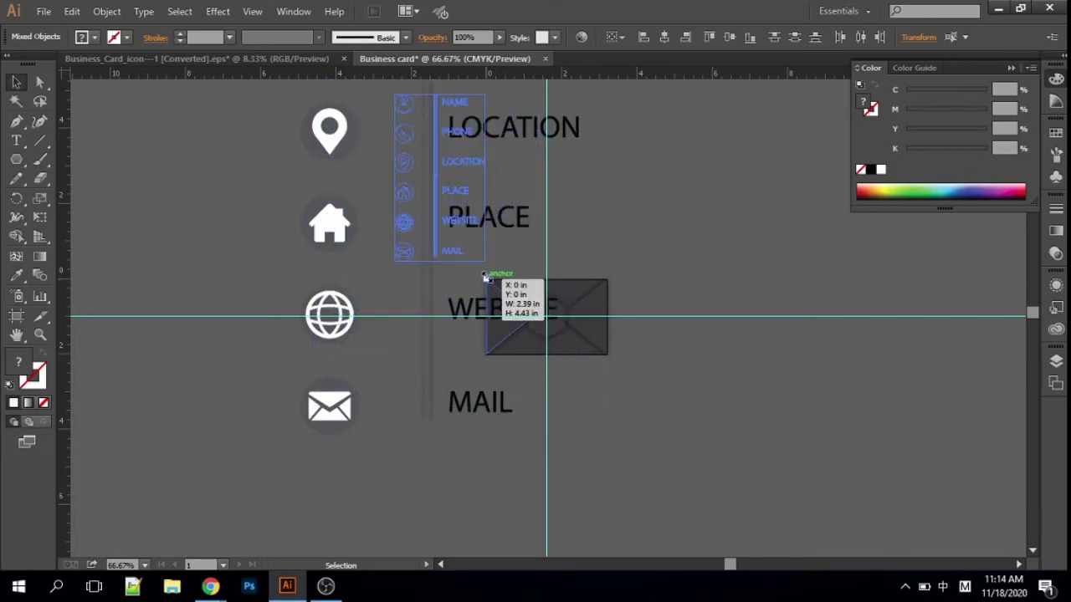
{"action": "left_click_drag", "start_coordinate": [568, 408], "coordinate": [483, 273]}
{"action": "left_click_drag", "start_coordinate": [453, 220], "coordinate": [438, 352]}
{"action": "left_click_drag", "start_coordinate": [469, 230], "coordinate": [443, 285]}
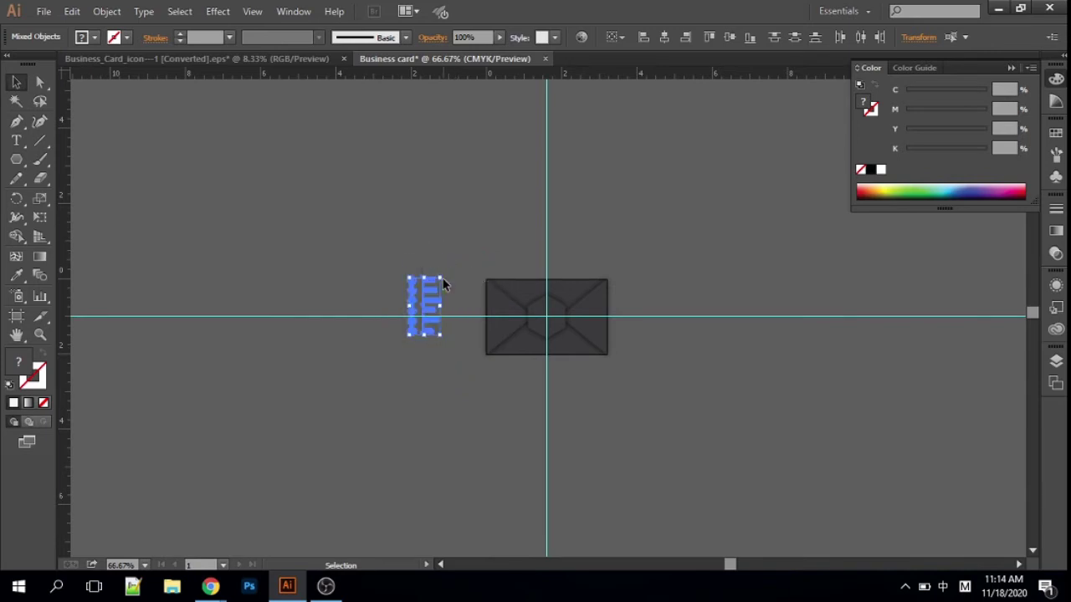
{"action": "key", "text": "a"}
{"action": "key", "text": "ctrl+plus"}
{"action": "key", "text": "ctrl+plus"}
{"action": "key", "text": "ctrl+plus"}
{"action": "key", "text": "v"}
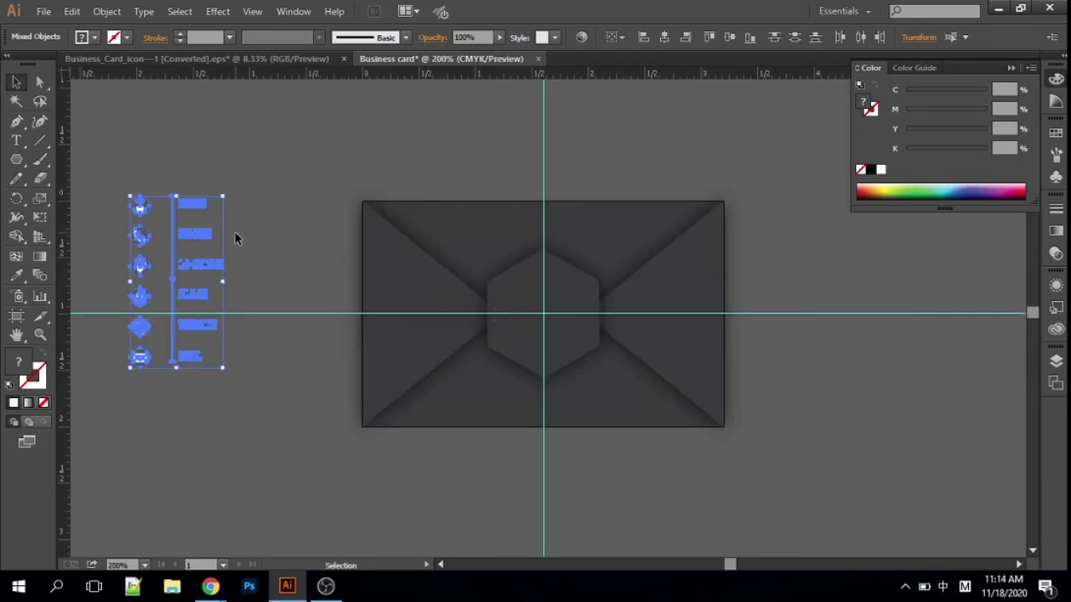
{"action": "left_click_drag", "start_coordinate": [205, 264], "coordinate": [324, 285]}
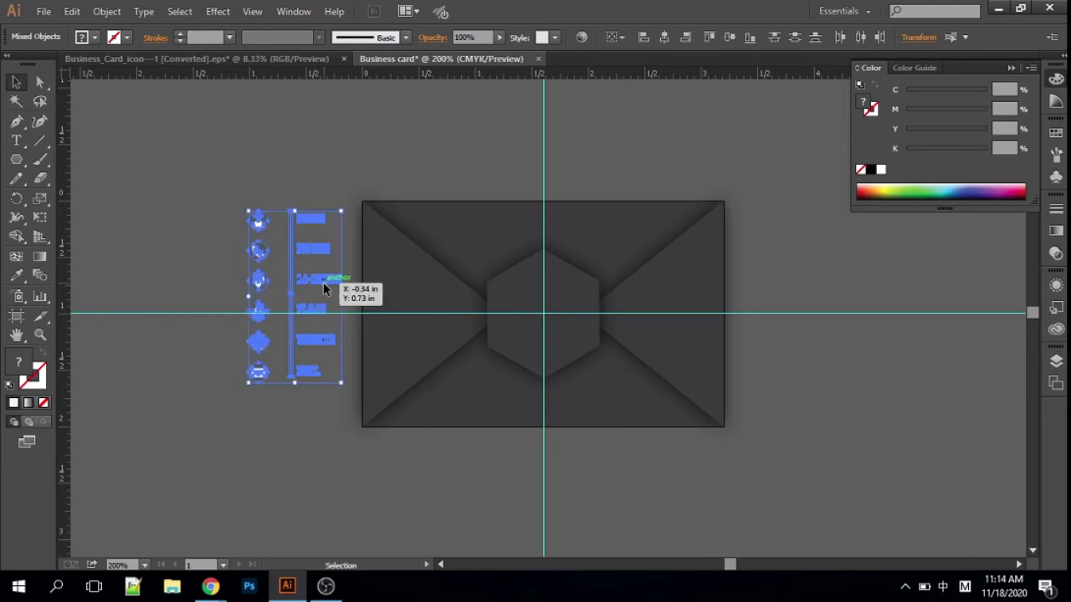
- Ungroup the contact column so icons and labels become separate objects
{"action": "left_click", "coordinate": [201, 209]}
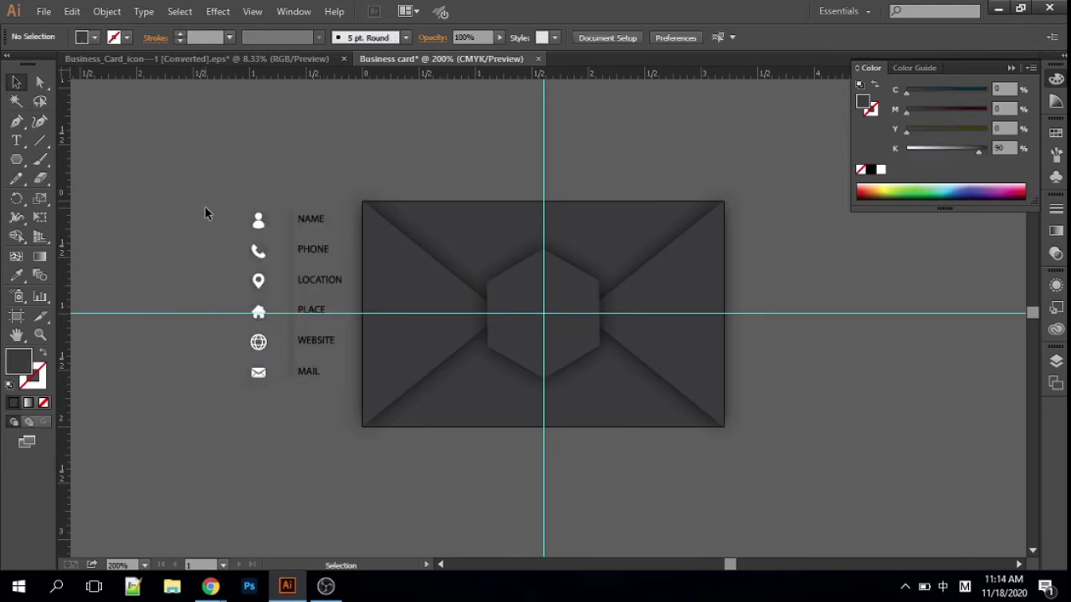
{"action": "left_click", "coordinate": [268, 253]}
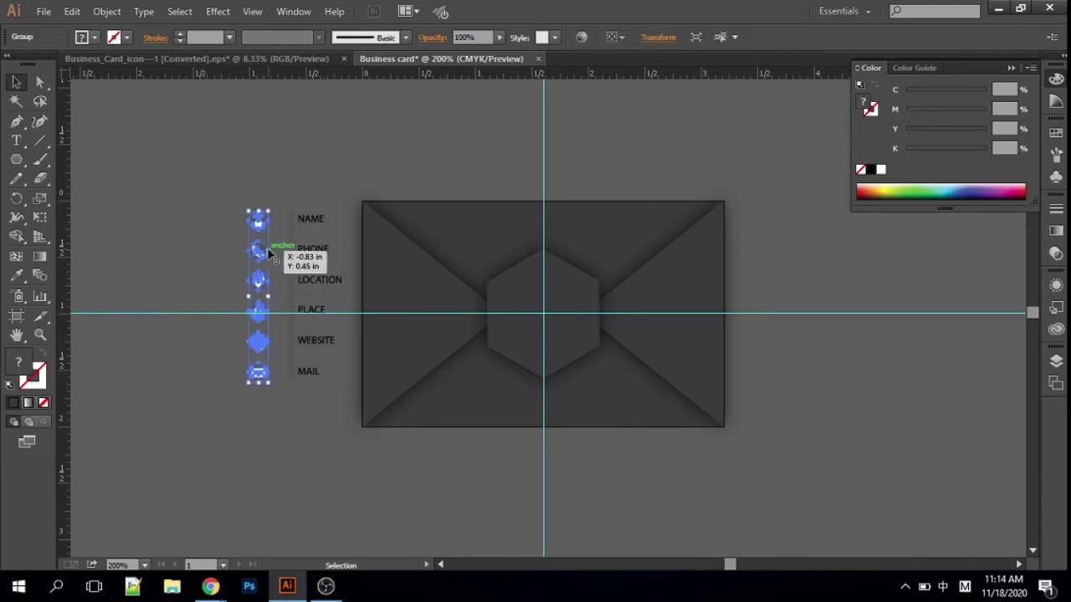
{"action": "right_click", "coordinate": [268, 253]}
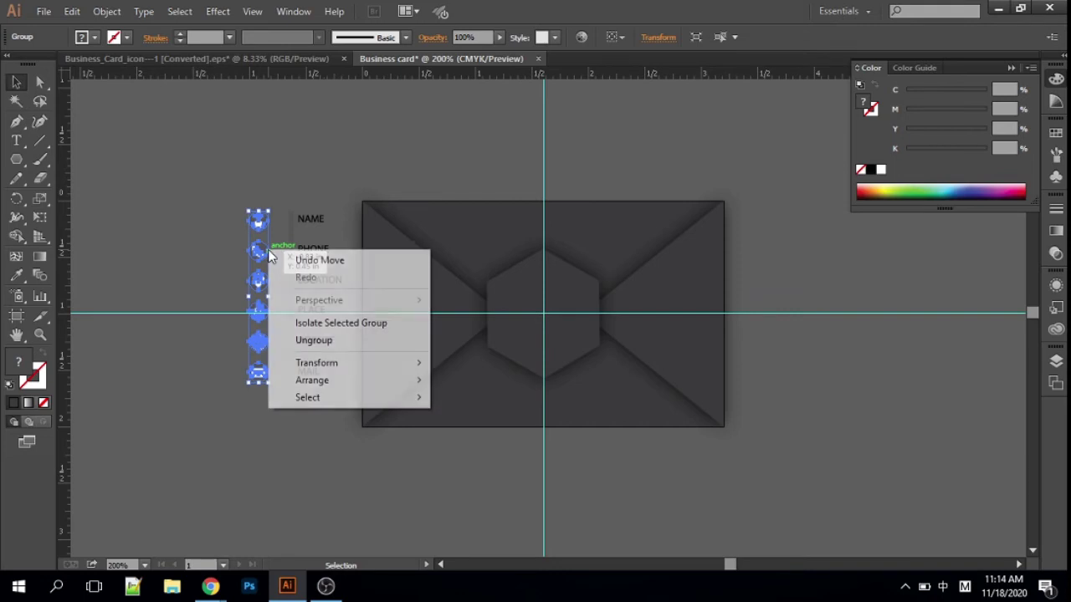
{"action": "left_click", "coordinate": [305, 340]}
{"action": "left_click", "coordinate": [173, 258]}
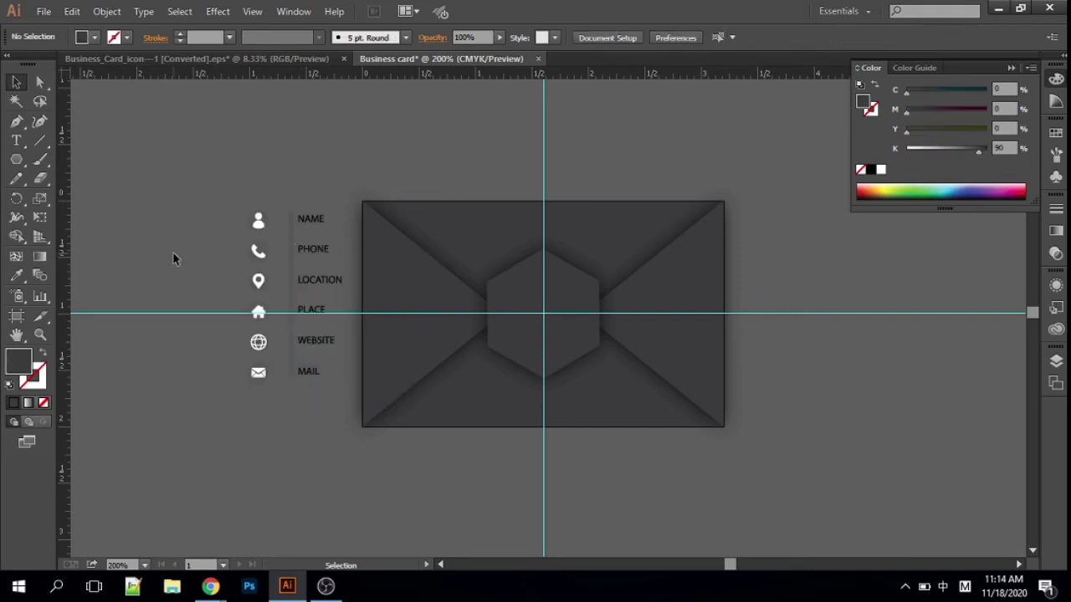
- Select the person, phone, house, globe and mail icons together, apart from their labels
{"action": "left_click", "coordinate": [268, 221]}
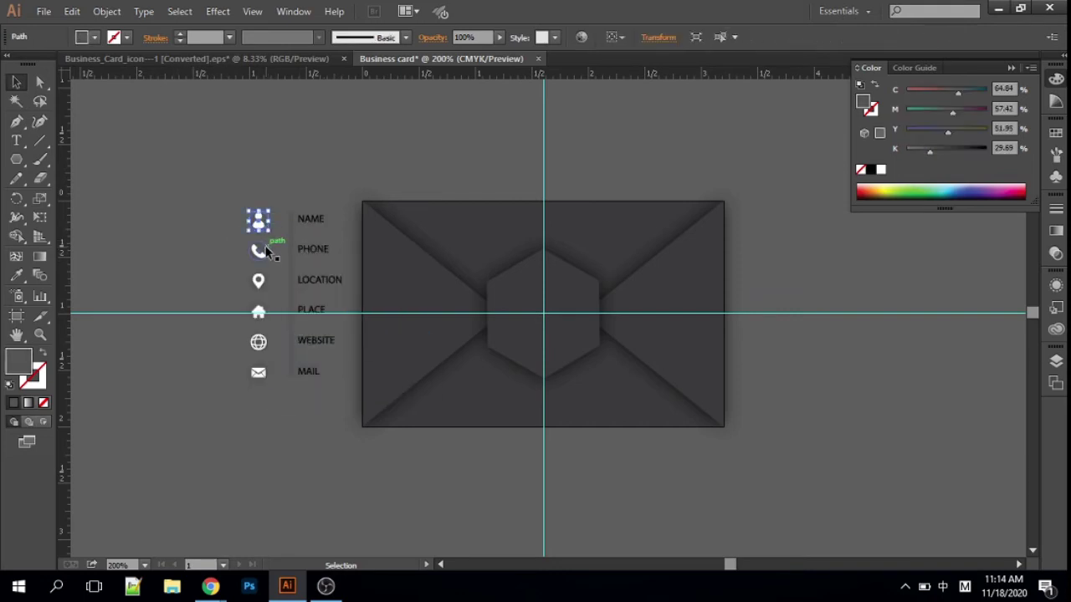
{"action": "left_click", "coordinate": [261, 251], "text": "shift"}
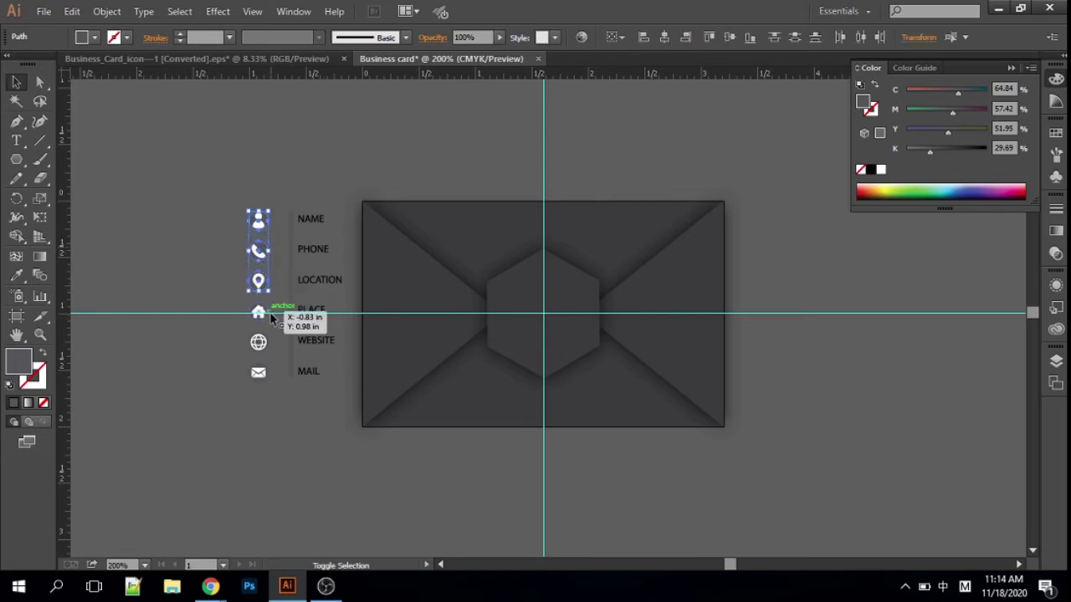
{"action": "left_click", "coordinate": [269, 312], "text": "shift"}
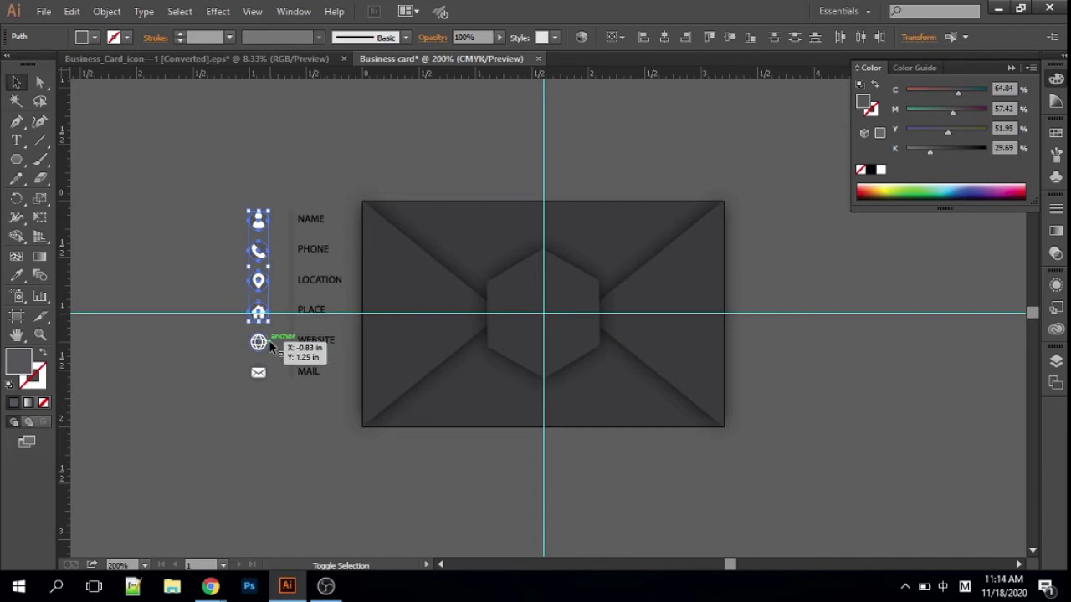
{"action": "left_click", "coordinate": [268, 339], "text": "shift"}
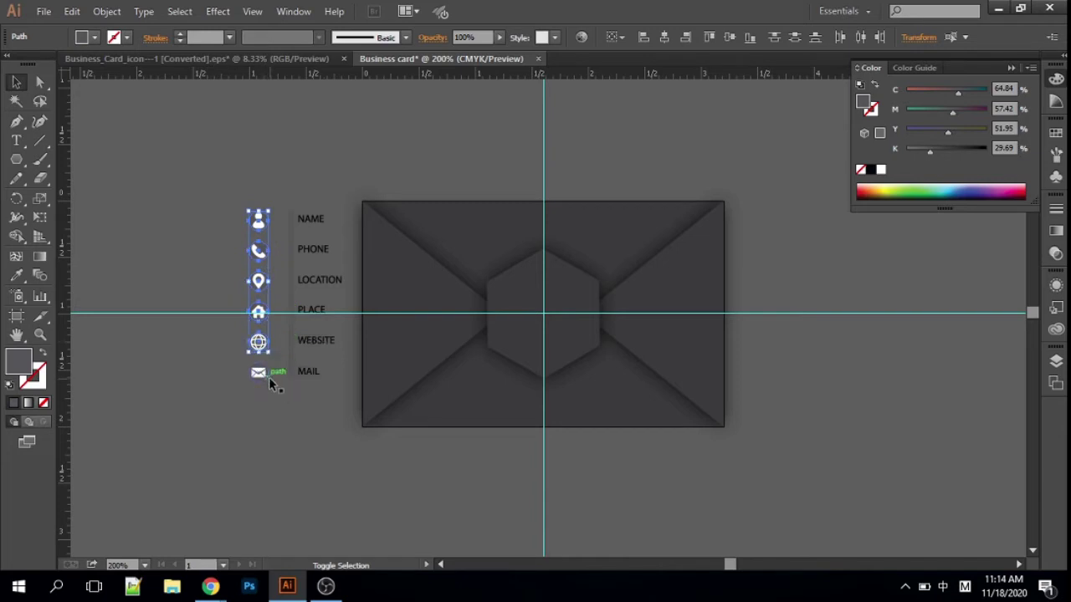
{"action": "left_click", "coordinate": [269, 378], "text": "shift"}
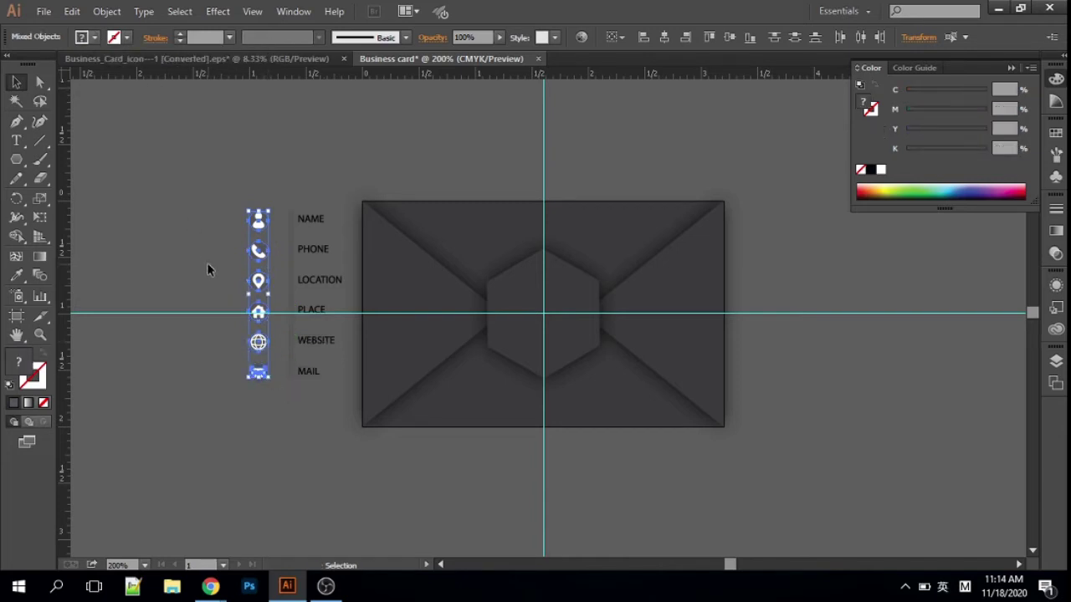
{"action": "left_click", "coordinate": [254, 378], "text": "shift"}
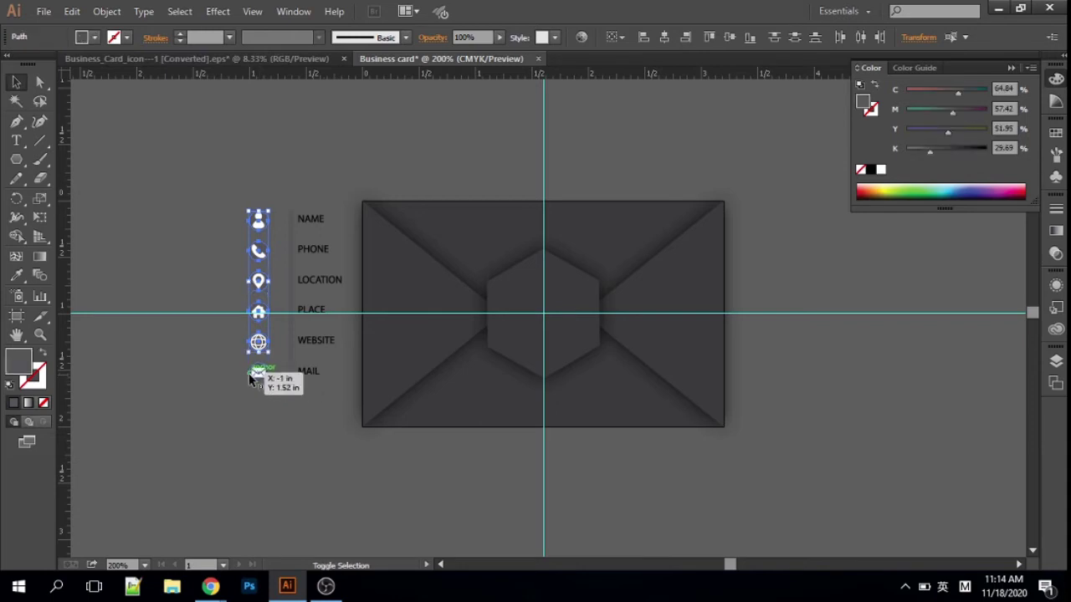
{"action": "left_click", "coordinate": [251, 378], "text": "shift"}
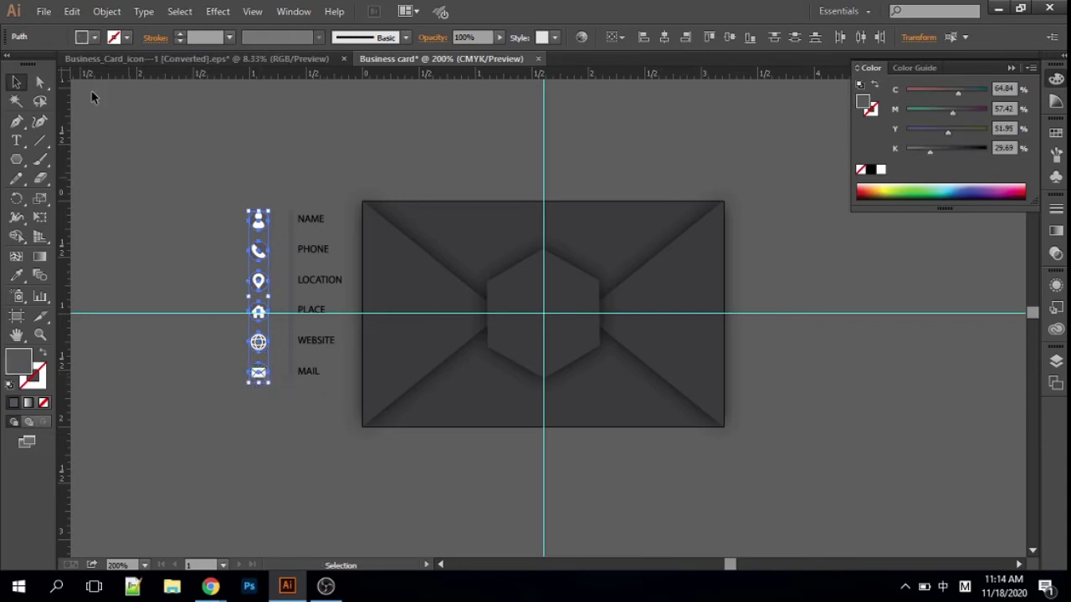
- Fill the six selected contact icons with the orange swatch
{"action": "left_click", "coordinate": [96, 37]}
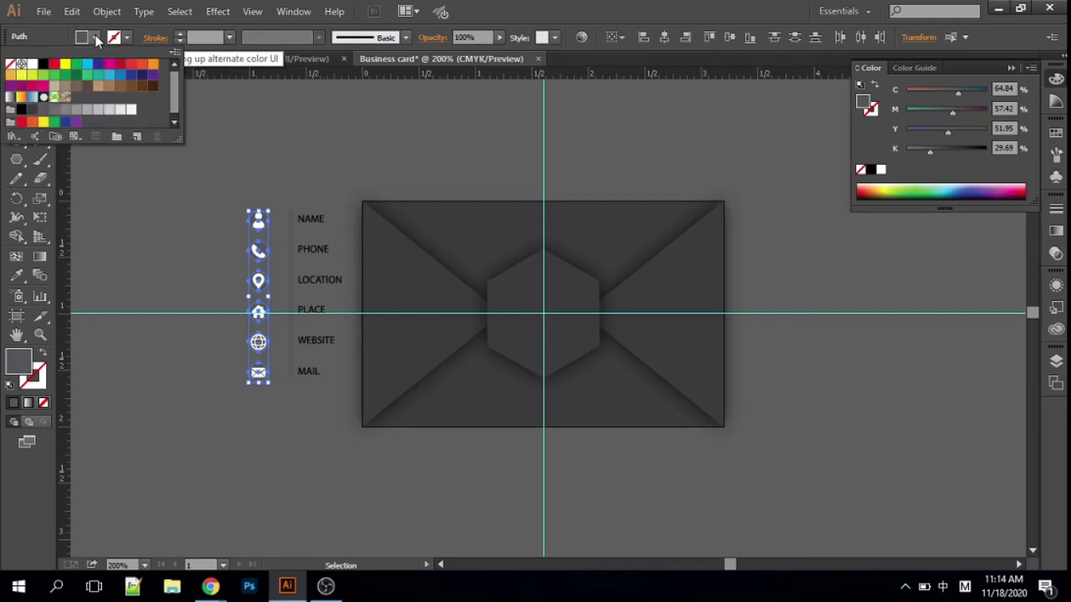
{"action": "left_click", "coordinate": [153, 64]}
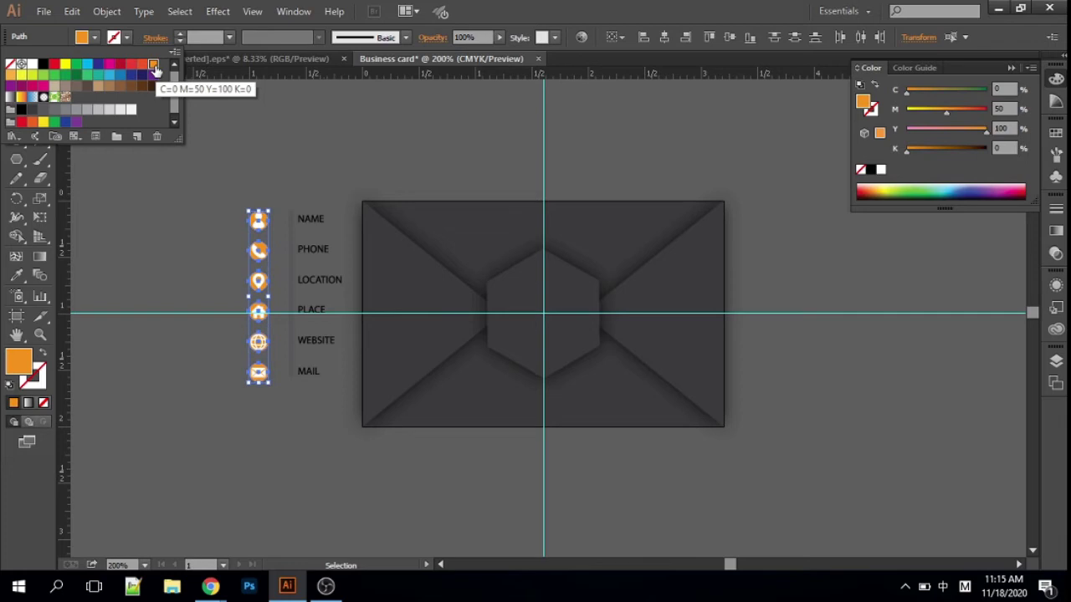
{"action": "left_click", "coordinate": [166, 216]}
{"action": "left_click", "coordinate": [139, 218]}
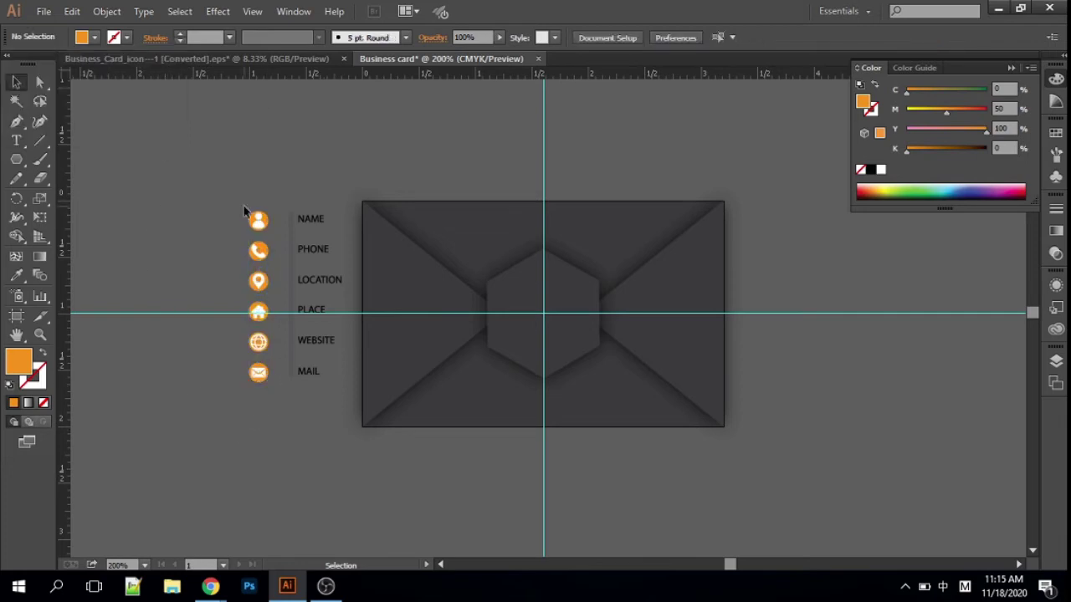
- Group the NAME, PHONE and LOCATION icon pieces, then select the thin divider line
{"action": "mouse_move", "coordinate": [232, 196]}
{"action": "left_mouse_down"}
{"action": "mouse_move", "coordinate": [264, 235]}
{"action": "mouse_move", "coordinate": [261, 226]}
{"action": "left_mouse_up"}
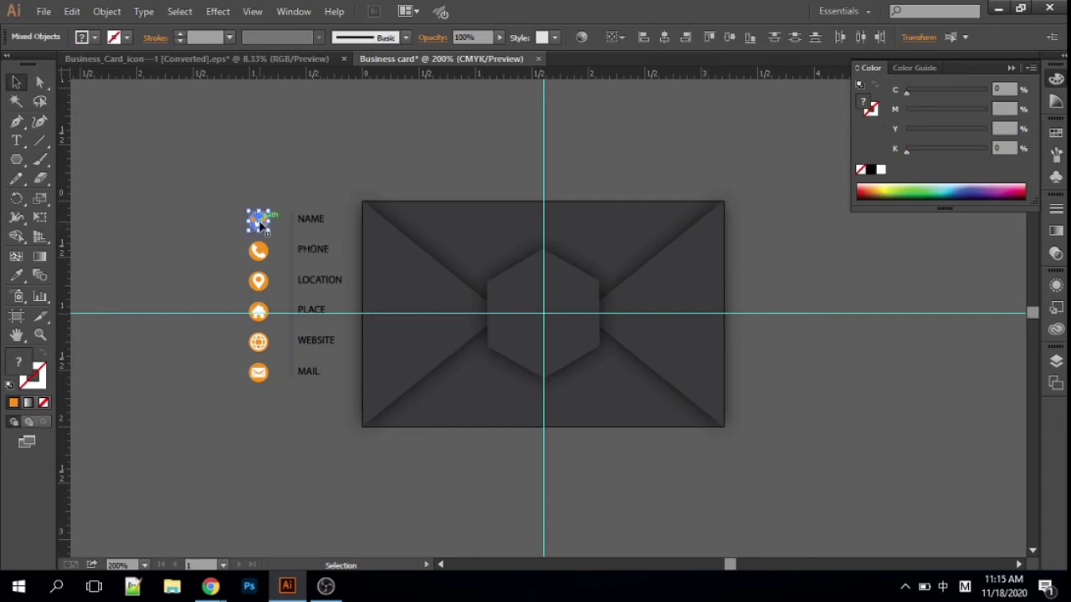
{"action": "key", "text": "ctrl+g"}
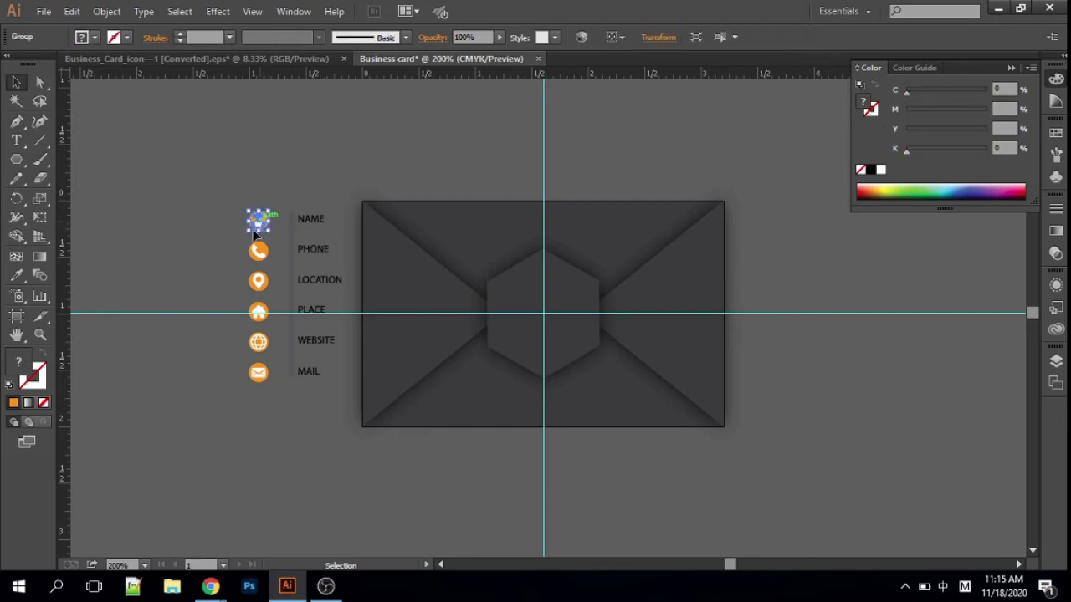
{"action": "left_click", "coordinate": [231, 251]}
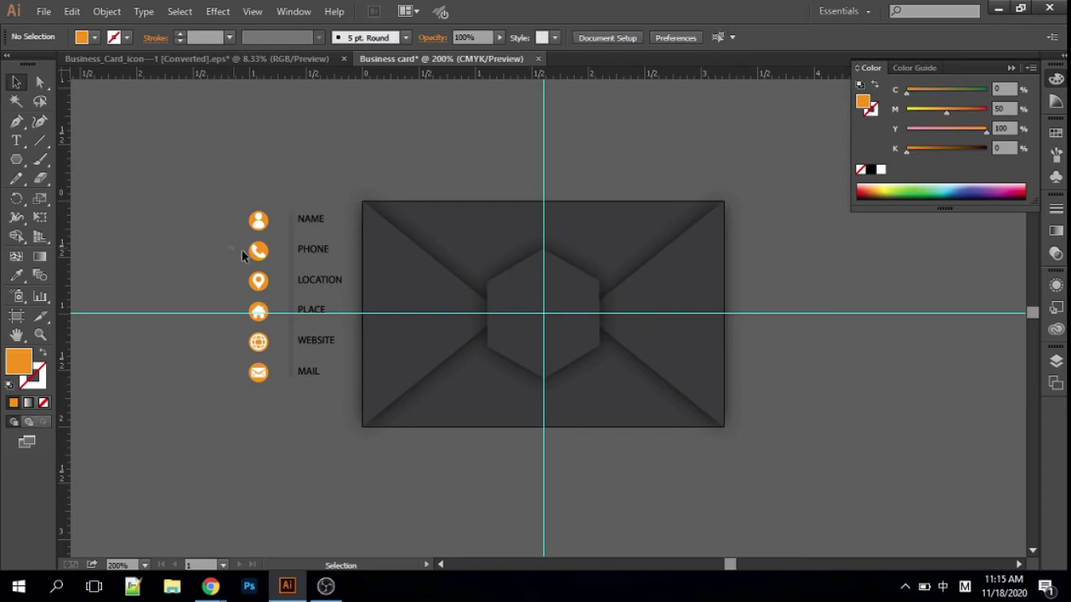
{"action": "left_click_drag", "start_coordinate": [267, 262], "coordinate": [268, 257]}
{"action": "key", "text": "ctrl+g"}
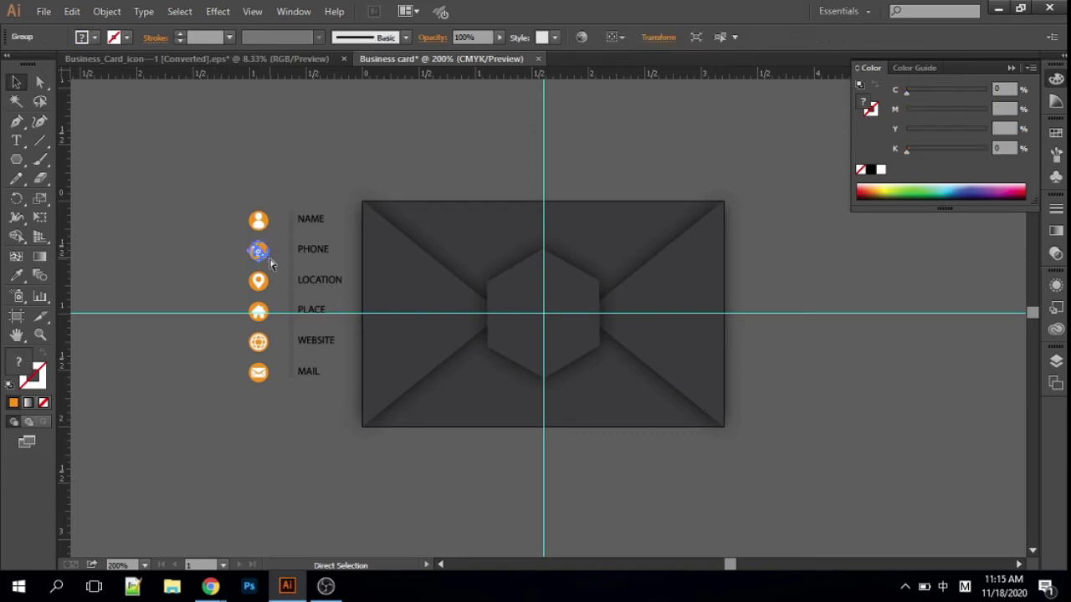
{"action": "left_click", "coordinate": [235, 280]}
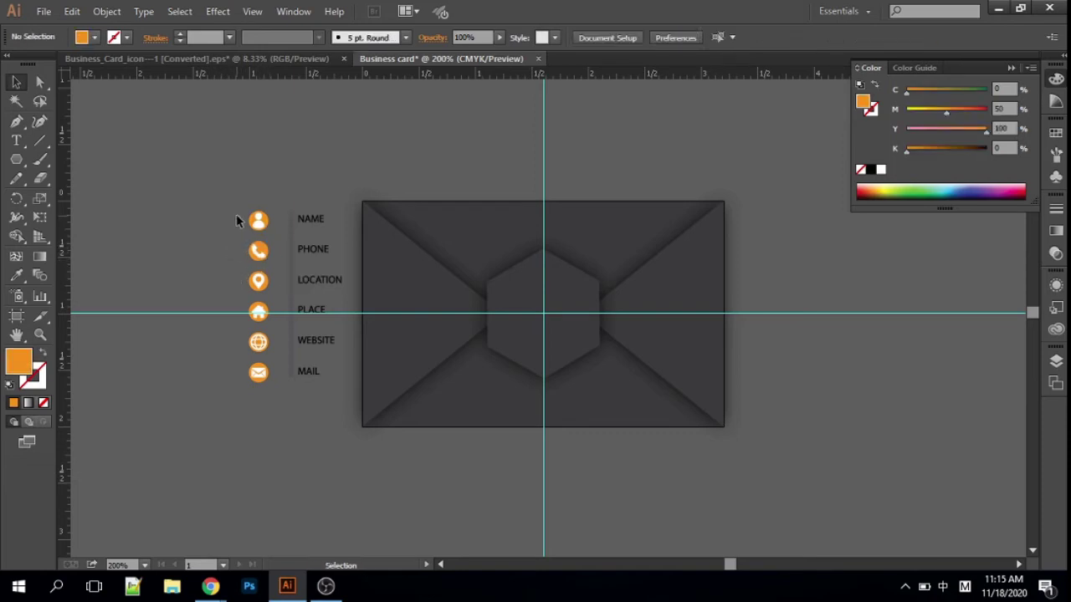
{"action": "mouse_move", "coordinate": [239, 209]}
{"action": "left_mouse_down"}
{"action": "mouse_move", "coordinate": [262, 295]}
{"action": "mouse_move", "coordinate": [349, 332]}
{"action": "mouse_move", "coordinate": [306, 316]}
{"action": "left_mouse_up"}
{"action": "key", "text": "ctrl+g"}
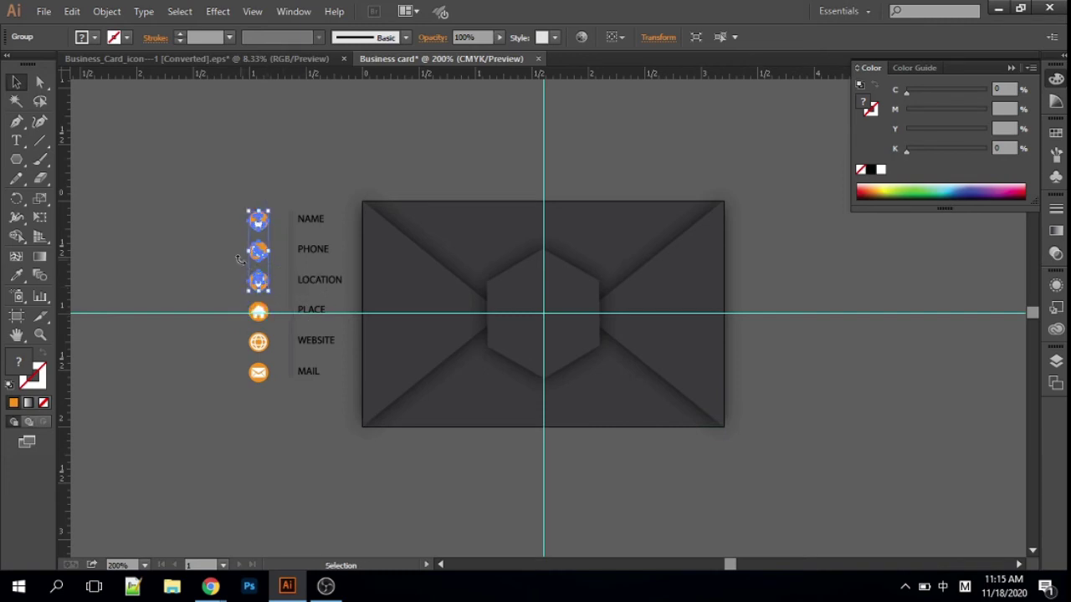
{"action": "left_click", "coordinate": [218, 194]}
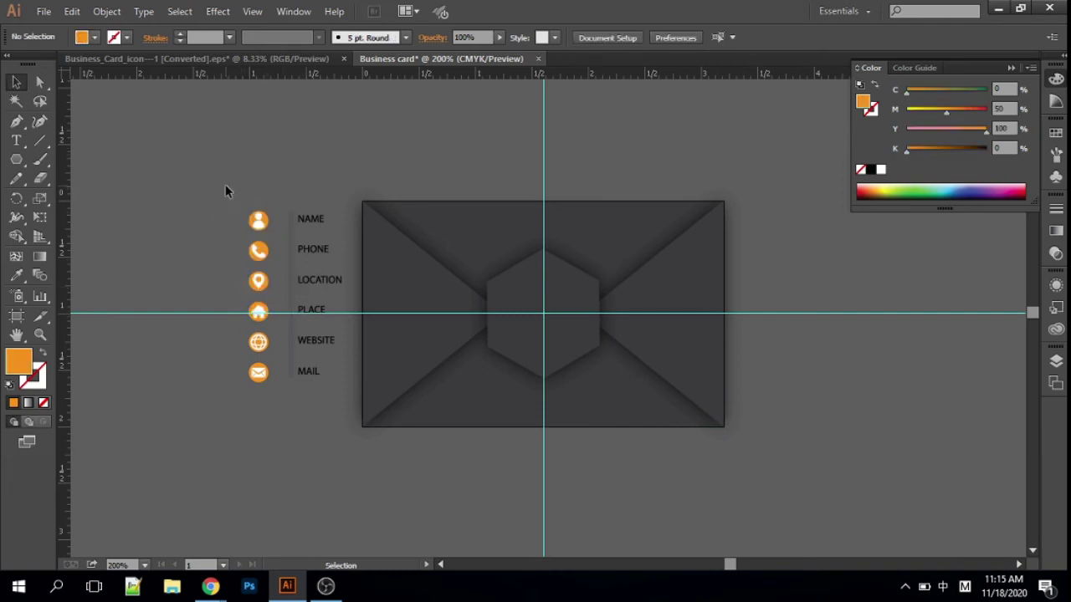
{"action": "left_click", "coordinate": [292, 236]}
- Delete the divider line and make the NAME, PHONE and LOCATION labels white
{"action": "key", "text": "Delete"}
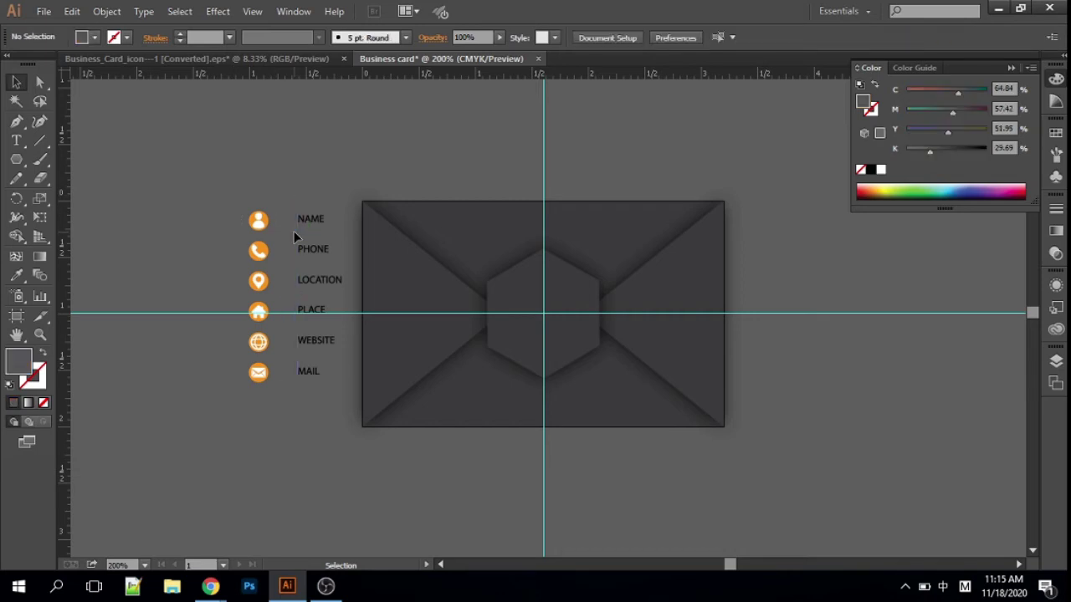
{"action": "mouse_move", "coordinate": [229, 194]}
{"action": "left_mouse_down"}
{"action": "mouse_move", "coordinate": [315, 301]}
{"action": "mouse_move", "coordinate": [266, 259]}
{"action": "left_mouse_up"}
{"action": "left_click", "coordinate": [332, 287]}
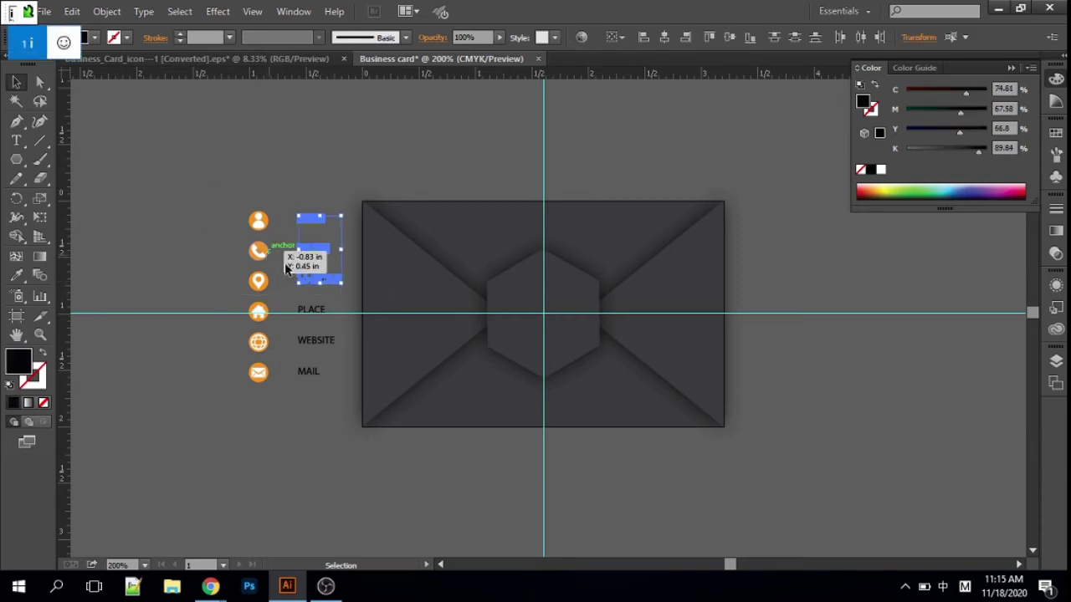
{"action": "left_click_drag", "start_coordinate": [320, 282], "coordinate": [321, 282]}
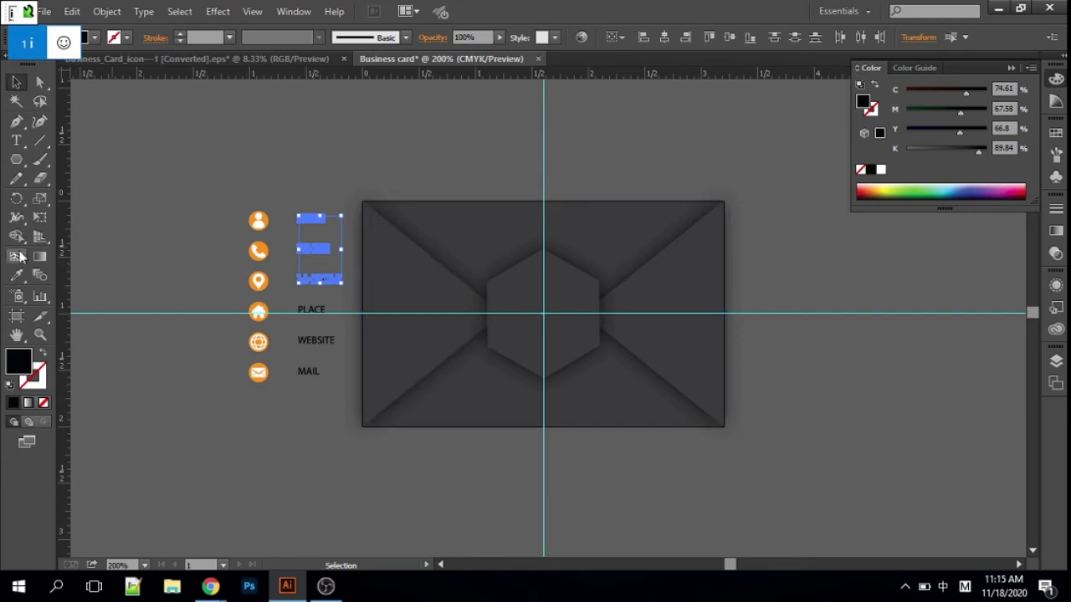
{"action": "left_click", "coordinate": [18, 277]}
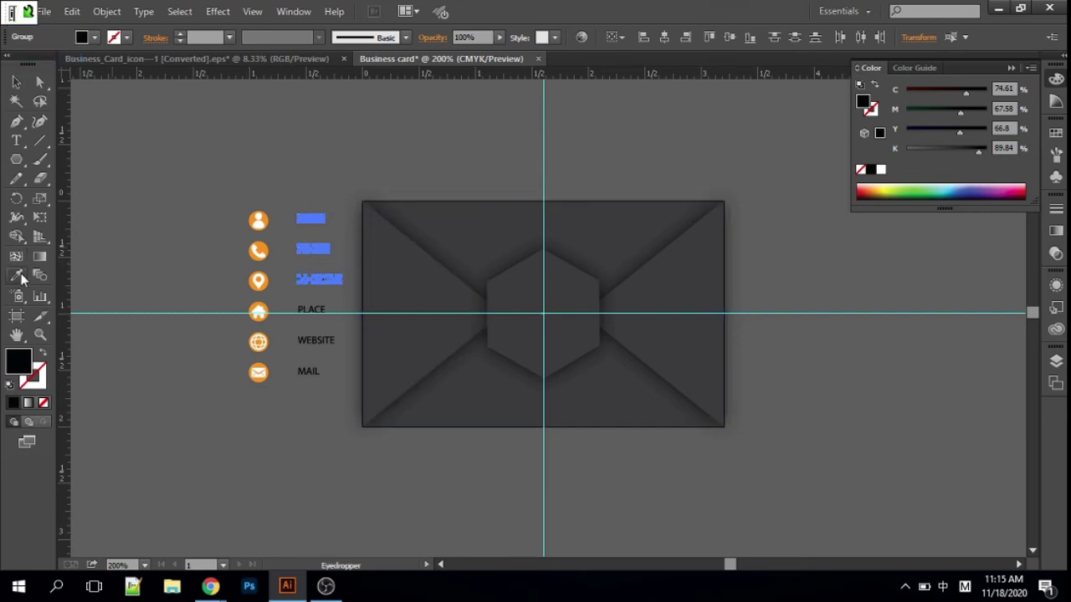
{"action": "left_click", "coordinate": [259, 249]}
{"action": "left_click", "coordinate": [19, 82]}
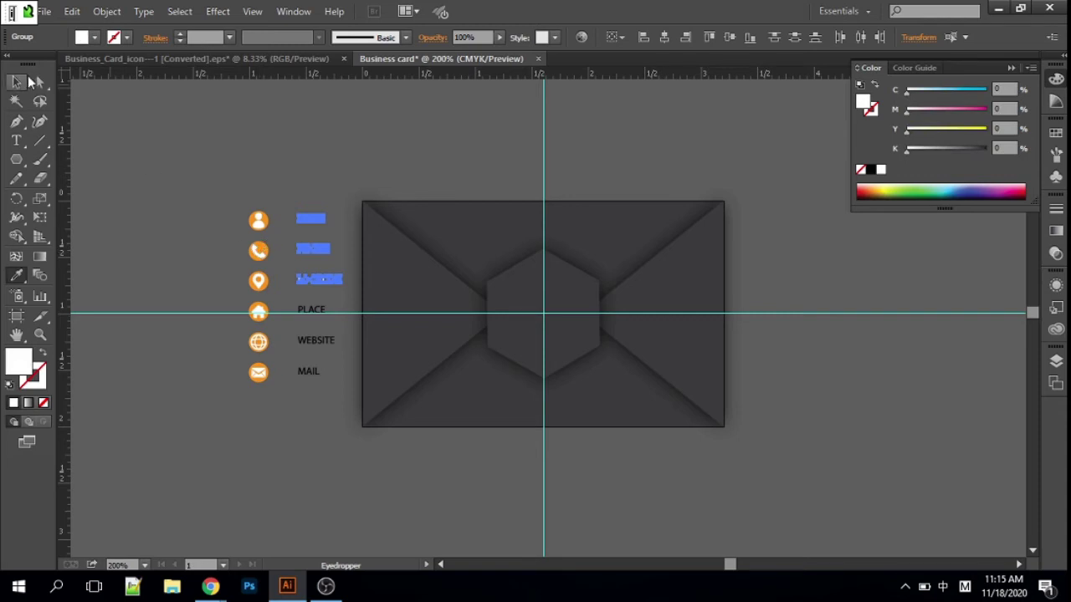
- Move the three top icons and labels onto the card's left half
{"action": "left_click", "coordinate": [326, 178]}
{"action": "mouse_move", "coordinate": [321, 266]}
{"action": "left_mouse_down"}
{"action": "mouse_move", "coordinate": [326, 285]}
{"action": "mouse_move", "coordinate": [303, 286]}
{"action": "mouse_move", "coordinate": [435, 336]}
{"action": "left_mouse_up"}
{"action": "left_click", "coordinate": [196, 179]}
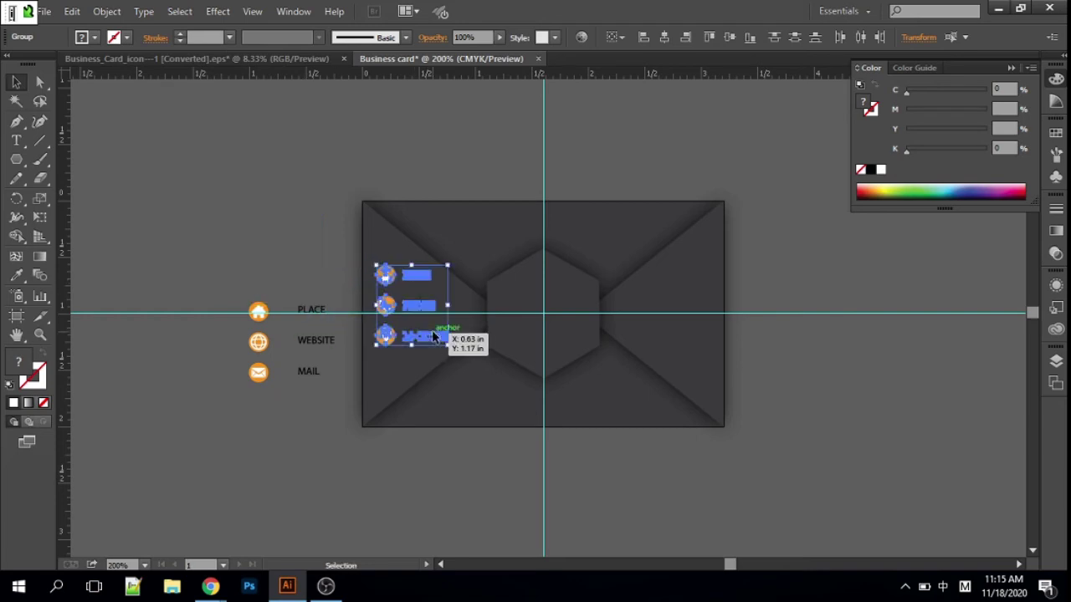
- Nudge the PLACE, WEBSITE and MAIL labels toward their icons and make them white
{"action": "left_click", "coordinate": [224, 215]}
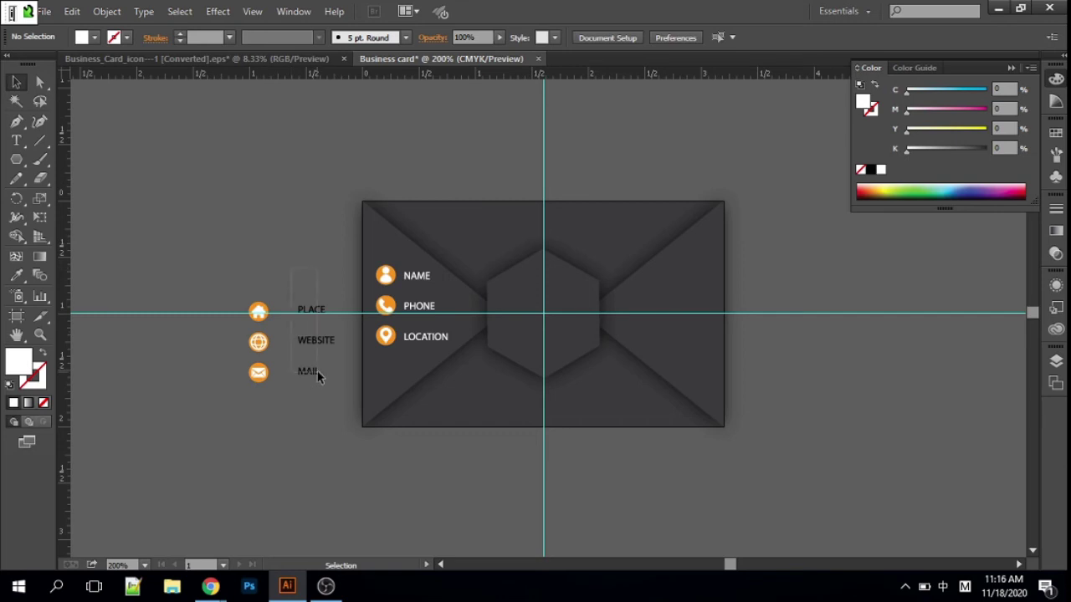
{"action": "left_click_drag", "start_coordinate": [290, 267], "coordinate": [313, 391]}
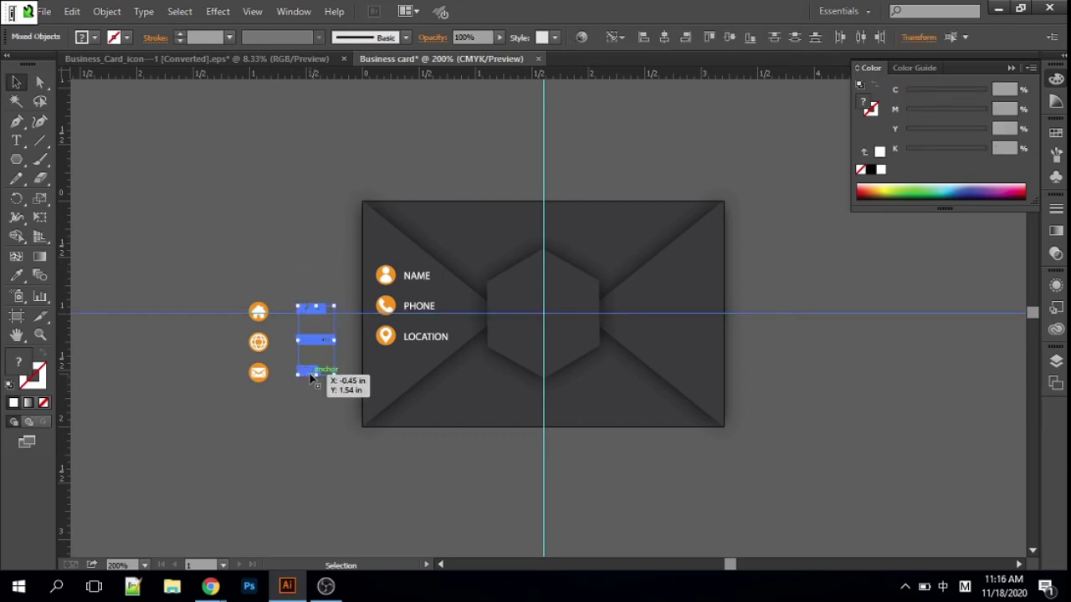
{"action": "left_click_drag", "start_coordinate": [309, 375], "coordinate": [304, 376]}
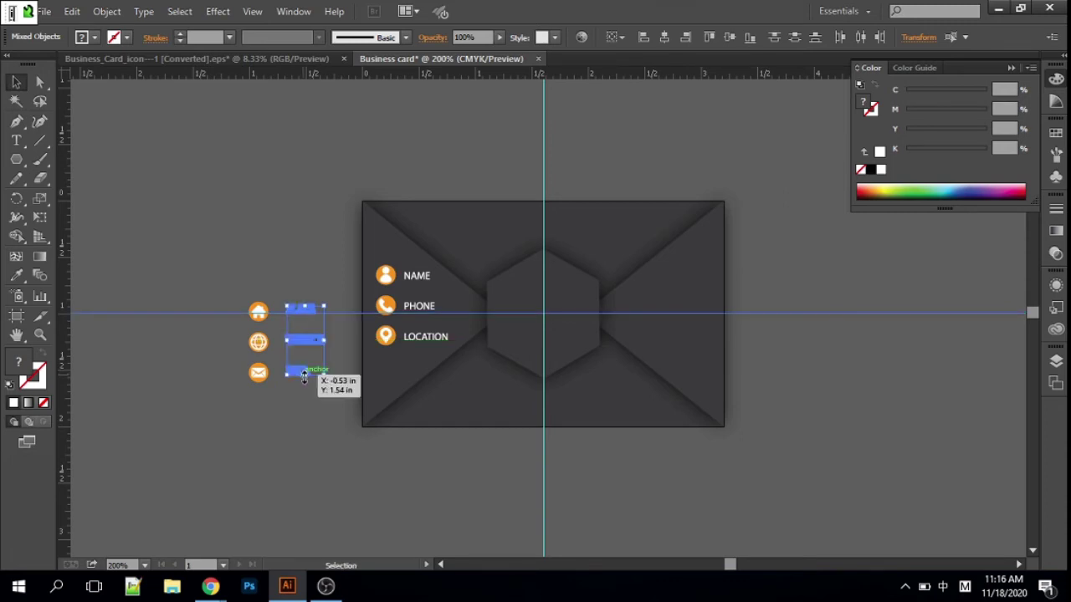
{"action": "left_click", "coordinate": [17, 276]}
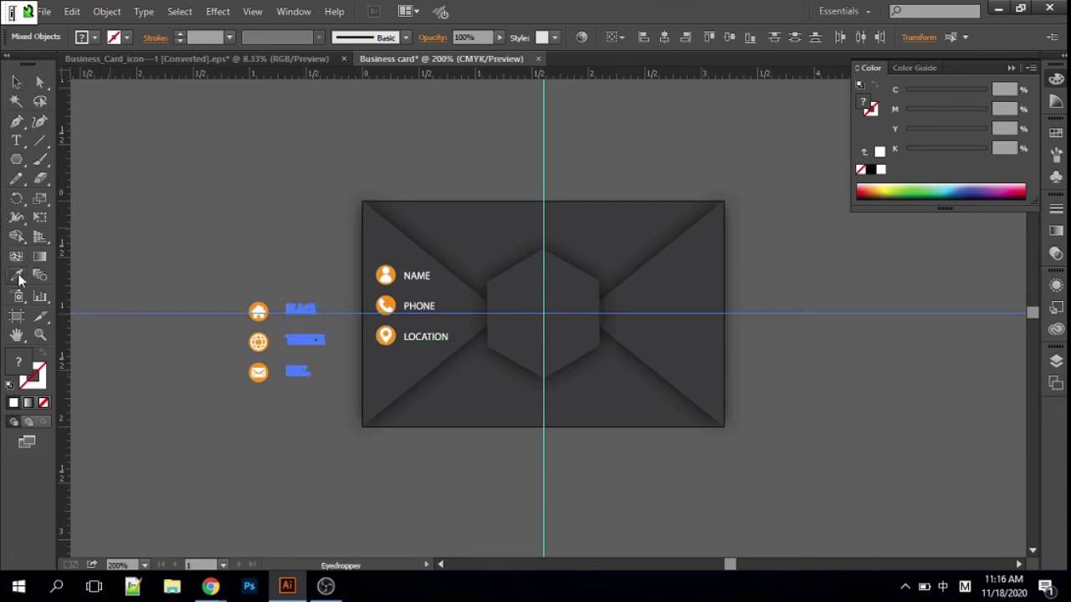
{"action": "left_click", "coordinate": [262, 309]}
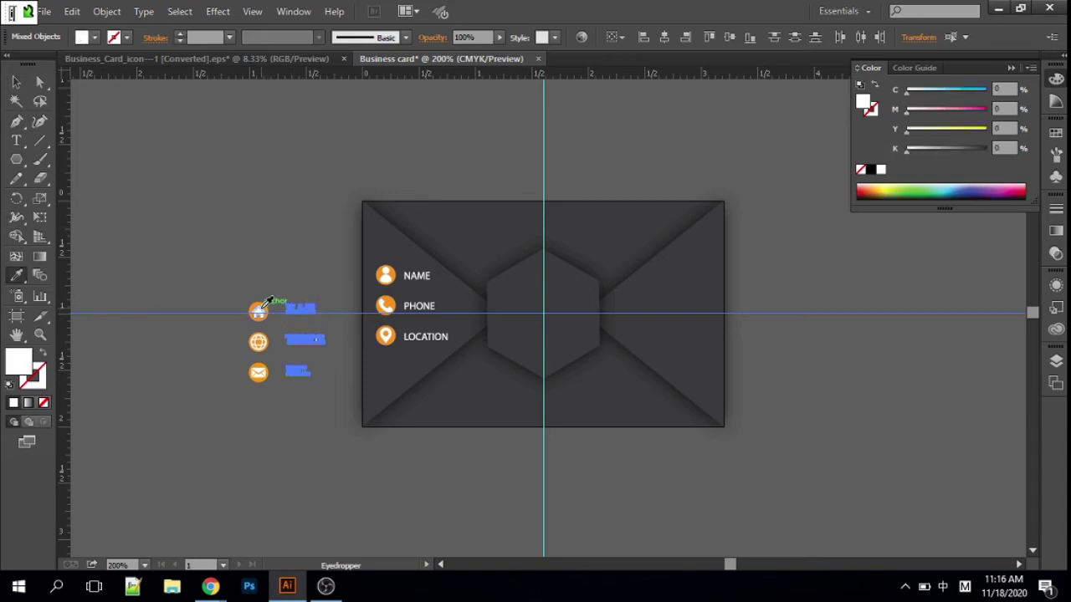
{"action": "key", "text": "v"}
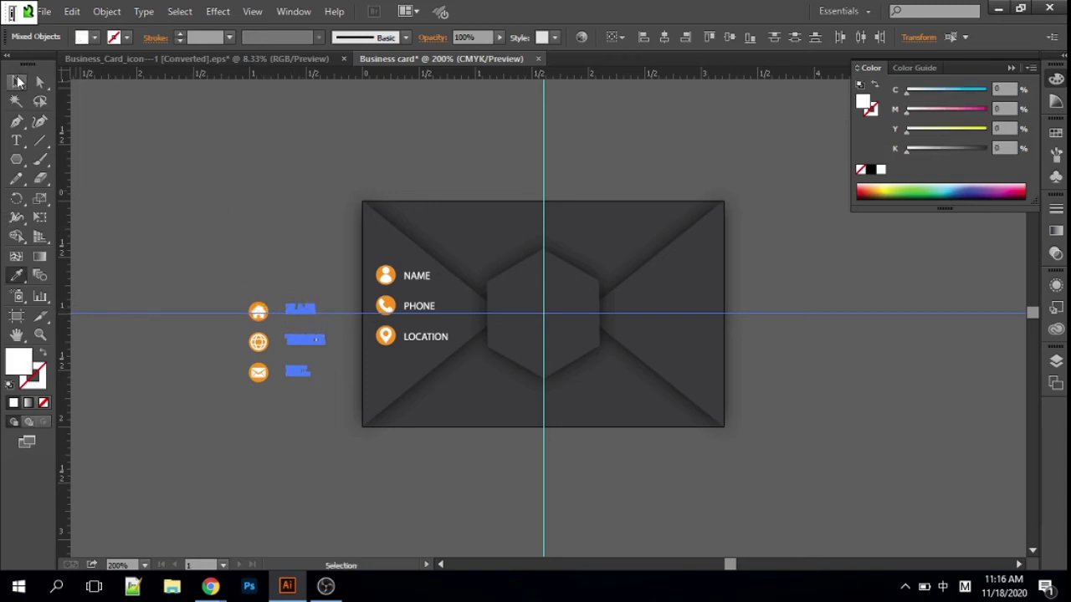
{"action": "left_click", "coordinate": [18, 82]}
- Move the PLACE, WEBSITE and MAIL icons and labels onto the card's right side
{"action": "left_click_drag", "start_coordinate": [225, 266], "coordinate": [318, 401]}
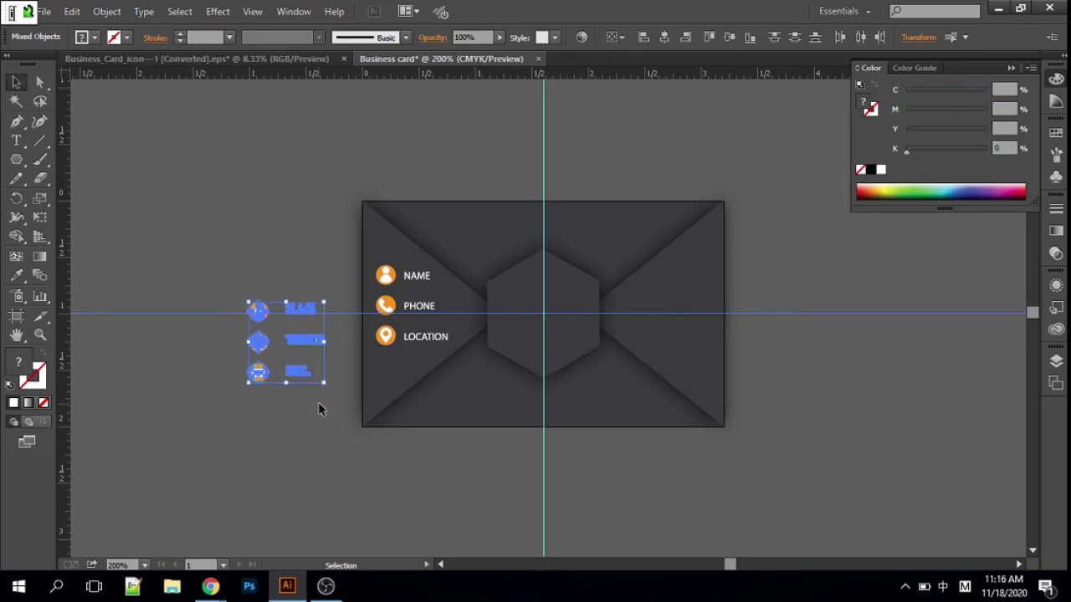
{"action": "left_click", "coordinate": [209, 314], "text": "shift"}
{"action": "key", "text": "i"}
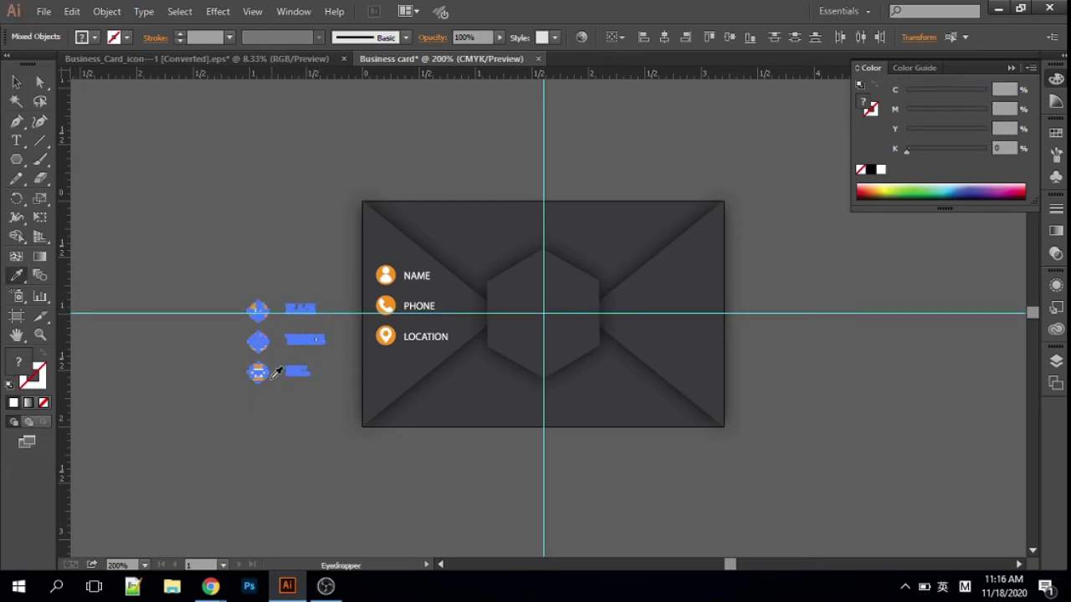
{"action": "left_click", "coordinate": [16, 82]}
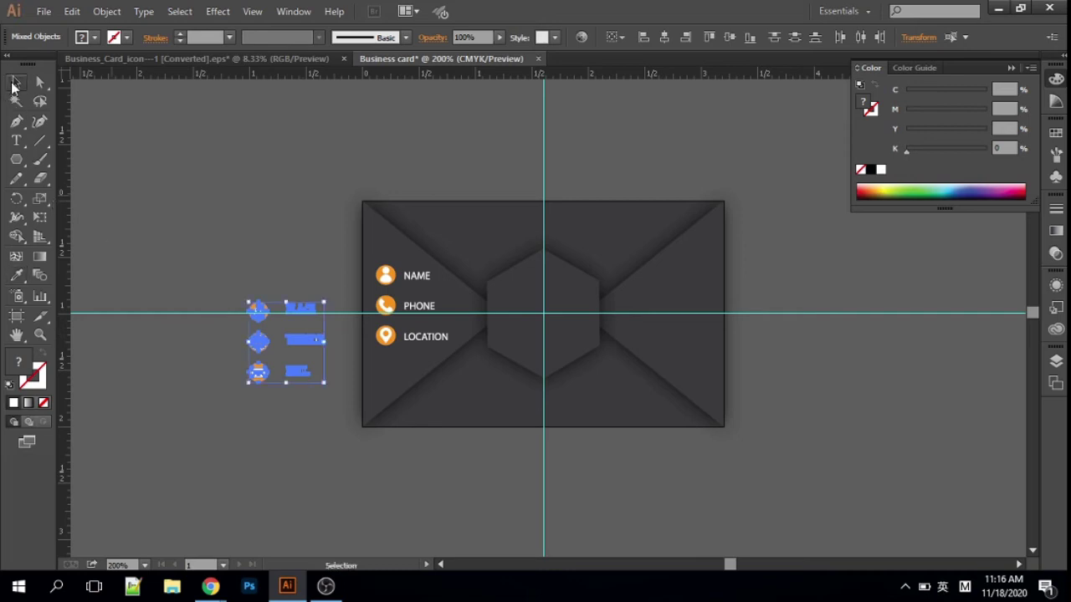
{"action": "left_click_drag", "start_coordinate": [261, 373], "coordinate": [658, 340]}
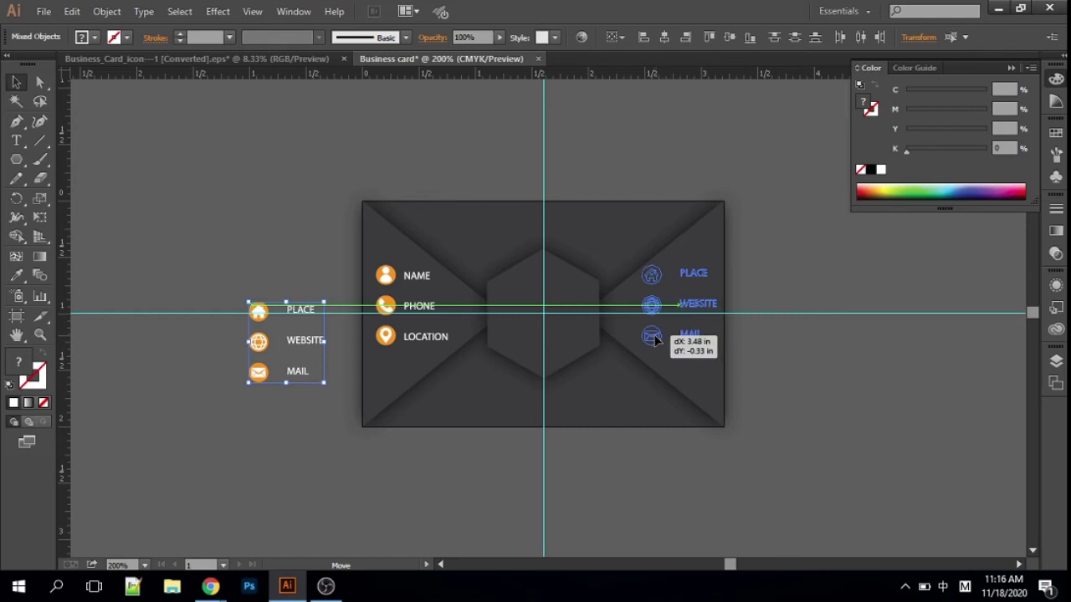
{"action": "left_click_drag", "start_coordinate": [659, 337], "coordinate": [658, 343]}
{"action": "left_click", "coordinate": [831, 445]}
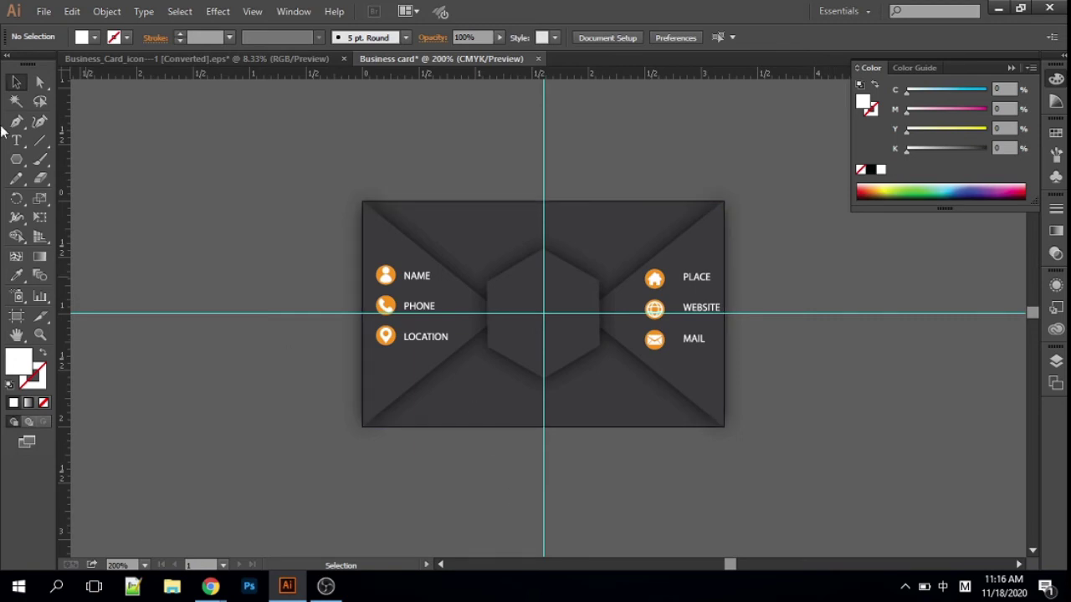
- Draw an empty area-type text frame above the card with the Type tool
{"action": "left_click", "coordinate": [421, 282]}
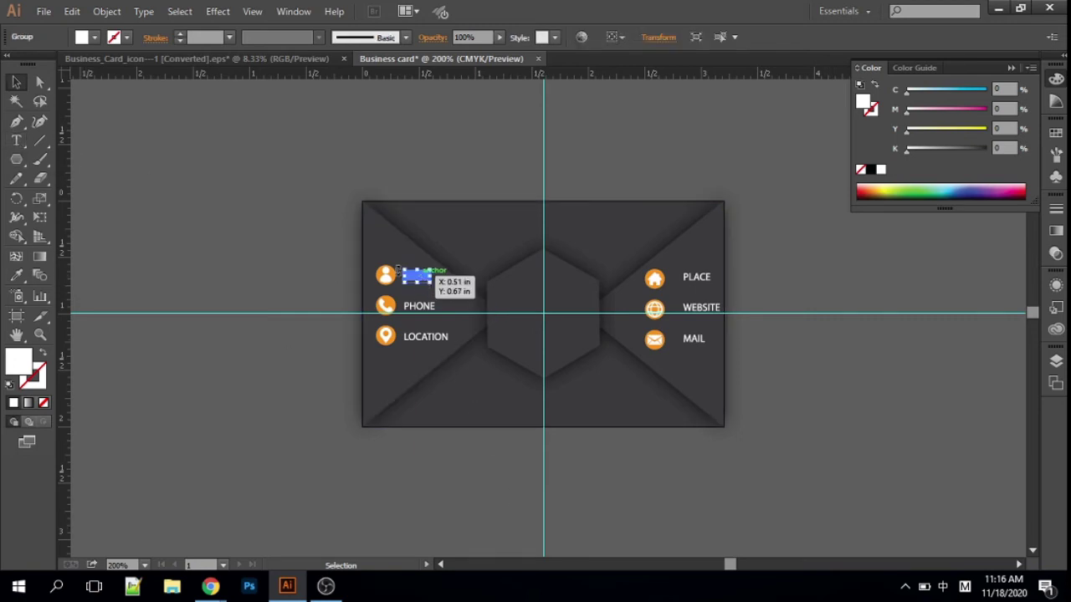
{"action": "left_click", "coordinate": [266, 231]}
{"action": "left_click", "coordinate": [16, 140]}
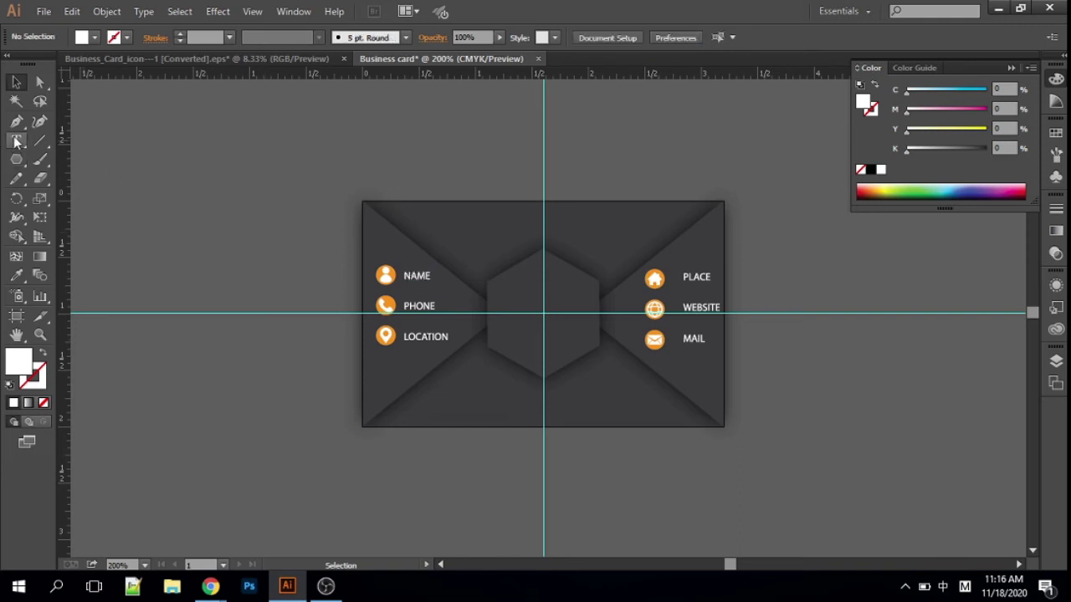
{"action": "mouse_move", "coordinate": [235, 126]}
{"action": "left_mouse_down"}
{"action": "mouse_move", "coordinate": [350, 143]}
{"action": "mouse_move", "coordinate": [444, 188]}
{"action": "left_mouse_up"}
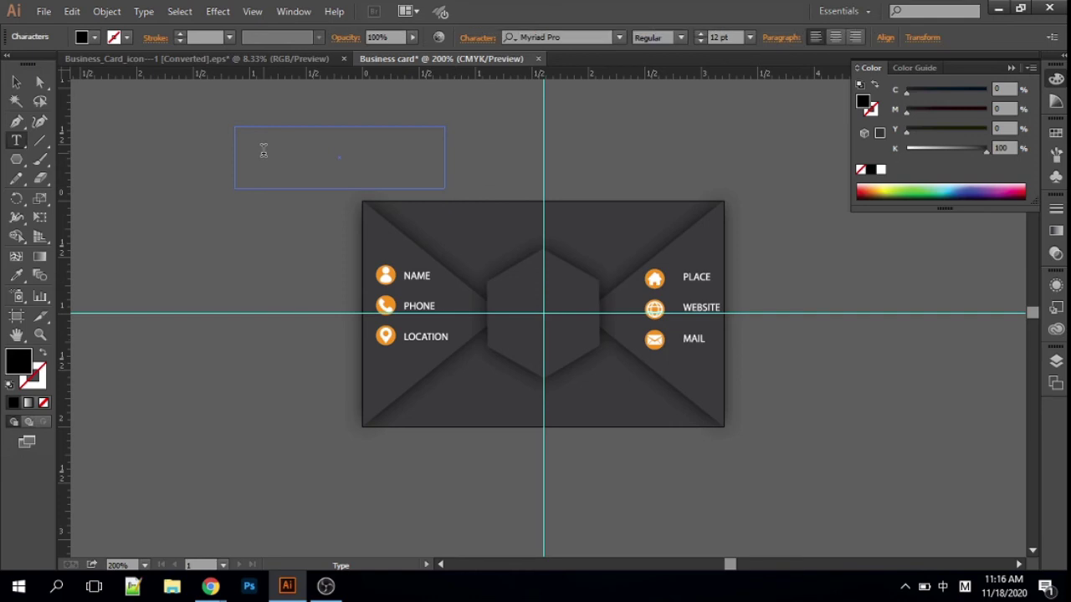
- Type 'SA' in the frame and enlarge it to 26 pt
{"action": "type", "text": "S"}
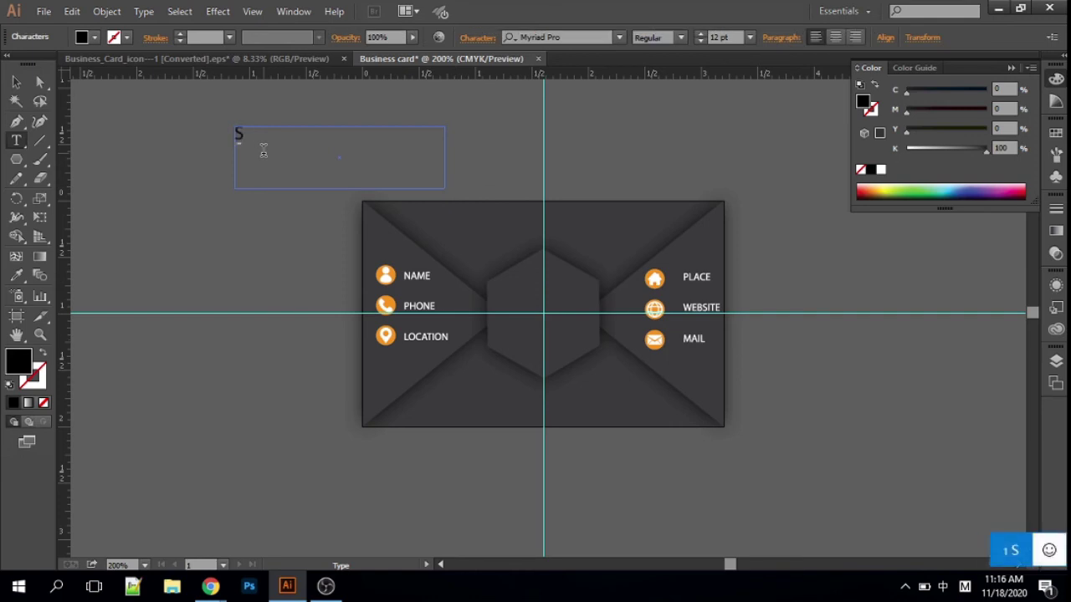
{"action": "type", "text": "A"}
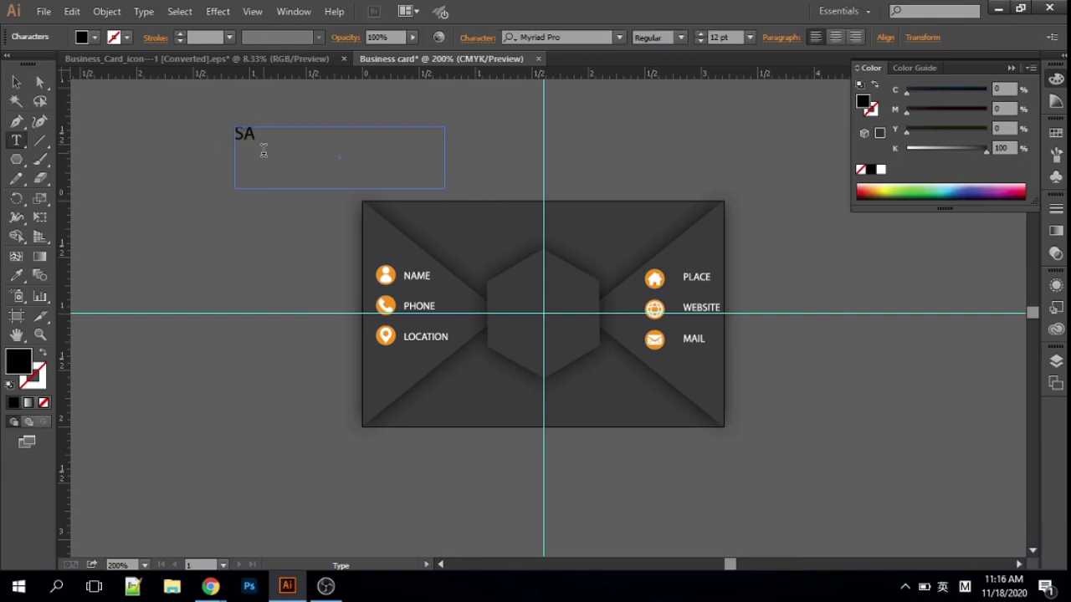
{"action": "left_click", "coordinate": [16, 81]}
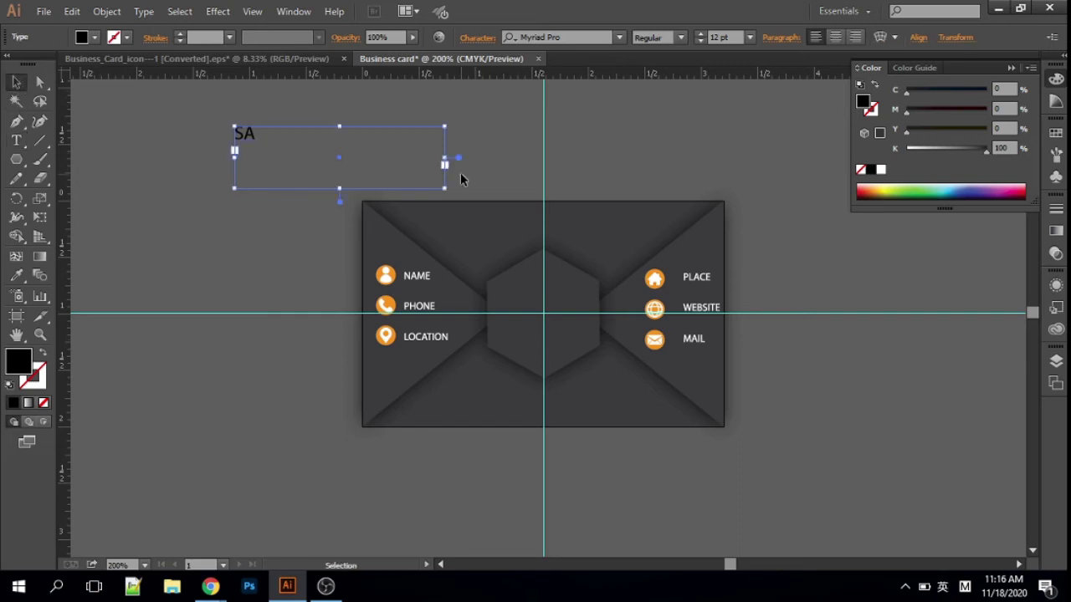
{"action": "left_click", "coordinate": [700, 33]}
{"action": "left_click", "coordinate": [700, 33]}
{"action": "left_click", "coordinate": [700, 34]}
{"action": "left_click", "coordinate": [700, 34]}
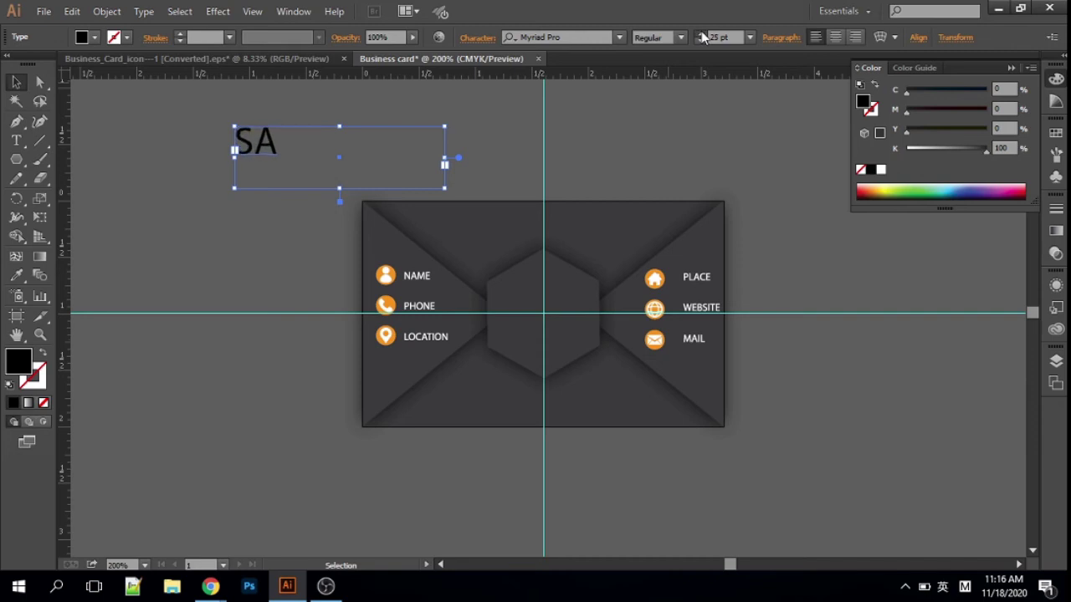
- Set the SA text in the Ethnocentric font
{"action": "left_click", "coordinate": [622, 38]}
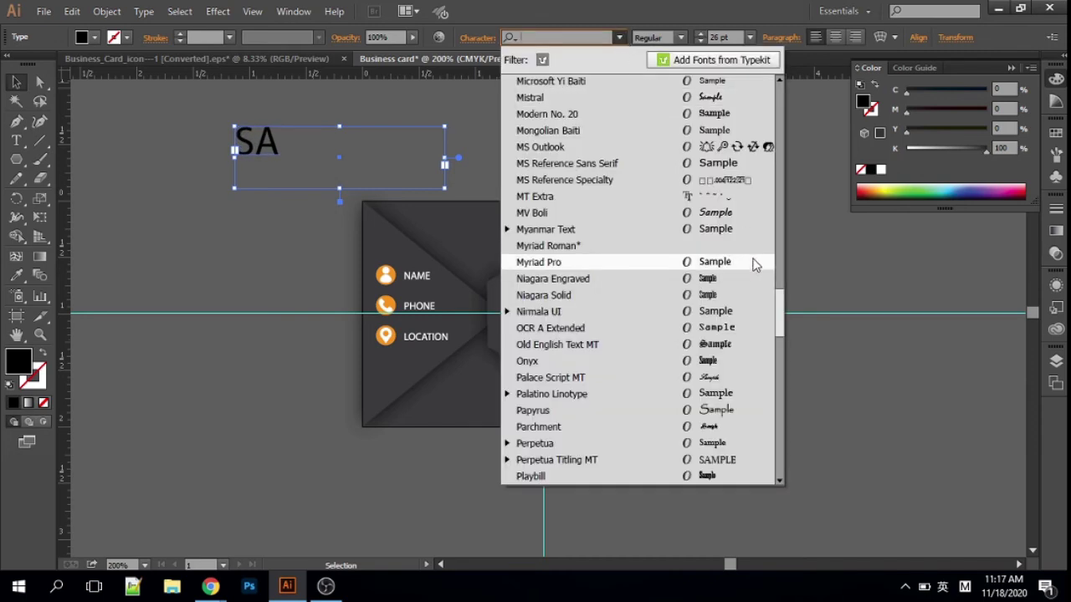
{"action": "scroll", "coordinate": [757, 243], "scroll_direction": "up", "scroll_amount": 10}
{"action": "scroll", "coordinate": [753, 219], "scroll_direction": "up", "scroll_amount": 3}
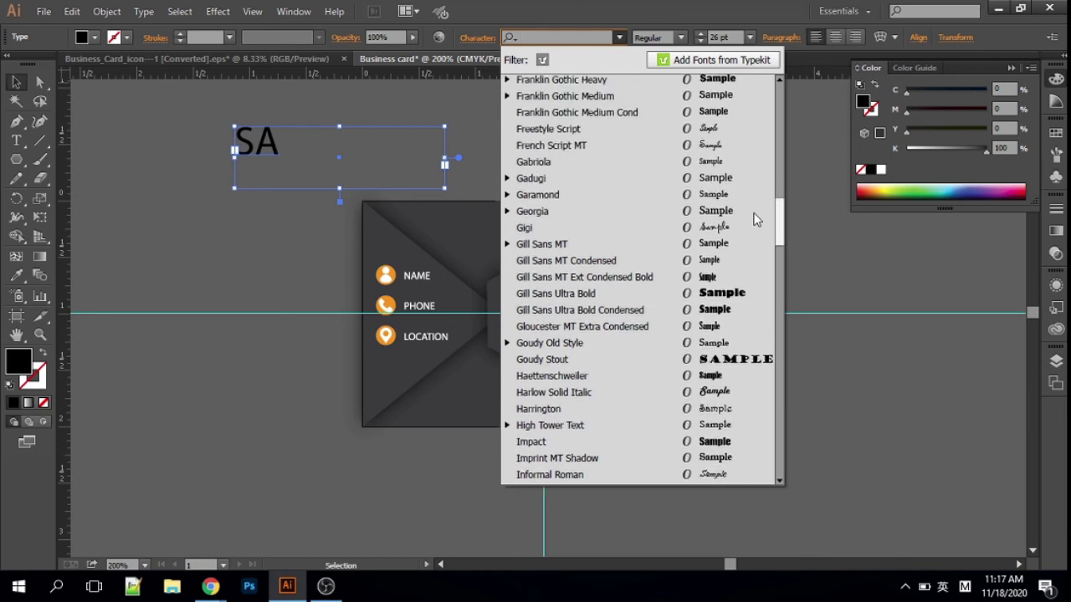
{"action": "scroll", "coordinate": [754, 201], "scroll_direction": "up", "scroll_amount": 5}
{"action": "scroll", "coordinate": [744, 194], "scroll_direction": "up", "scroll_amount": 1}
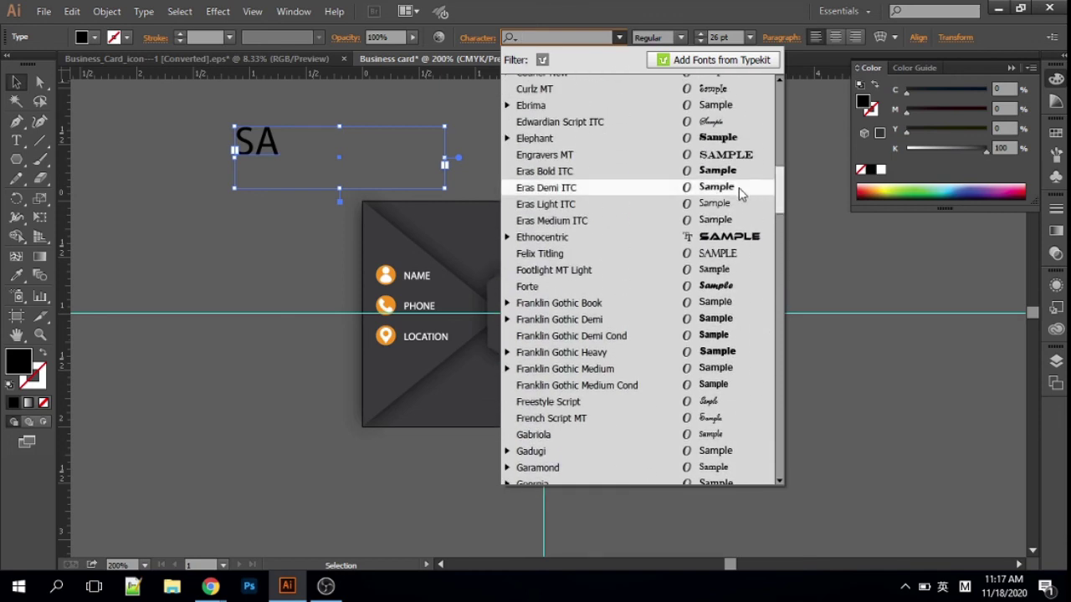
{"action": "left_click", "coordinate": [741, 238]}
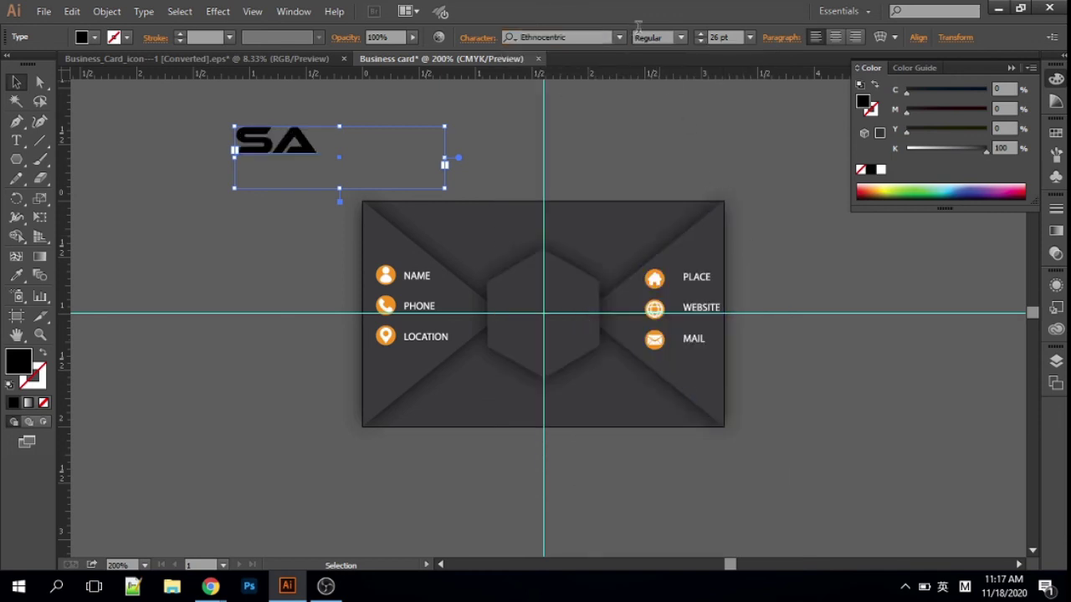
- Make the SA lettering white using the Eyedropper
{"action": "key", "text": "i"}
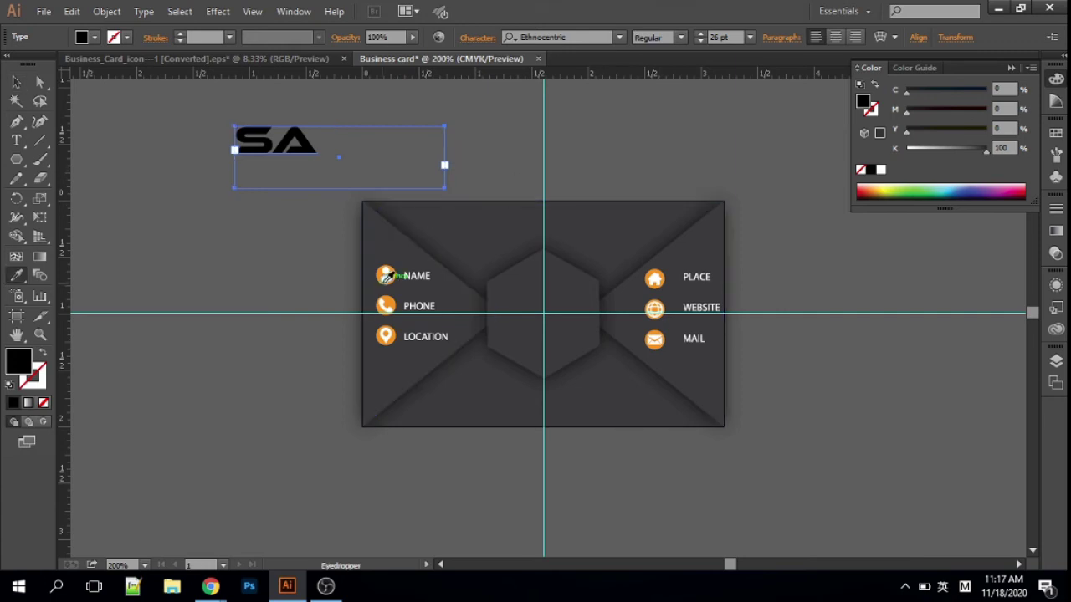
{"action": "left_click", "coordinate": [396, 272]}
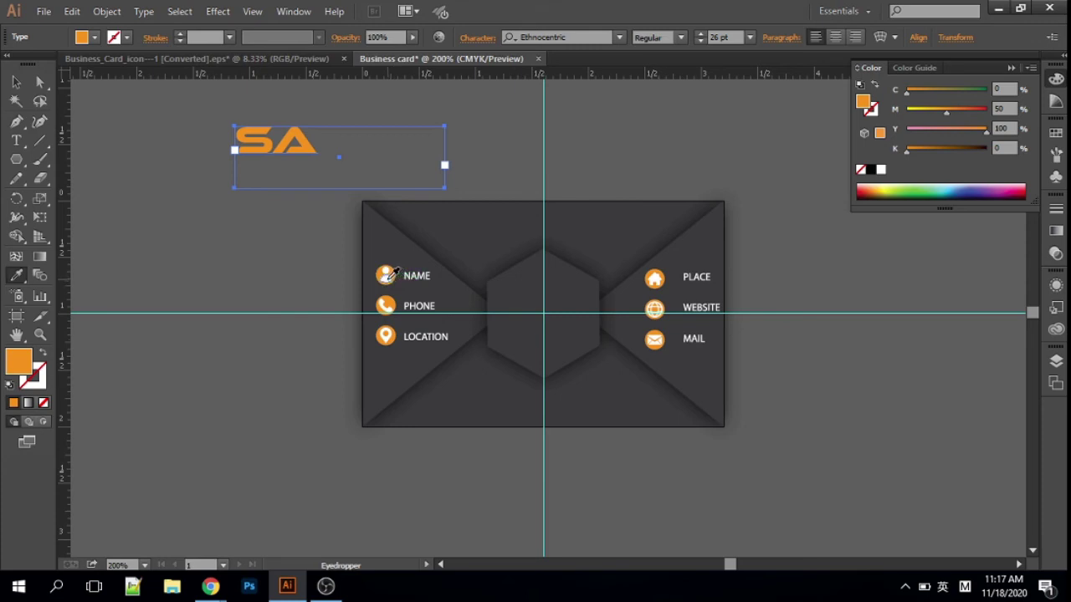
{"action": "left_click", "coordinate": [387, 276]}
{"action": "left_click", "coordinate": [15, 82]}
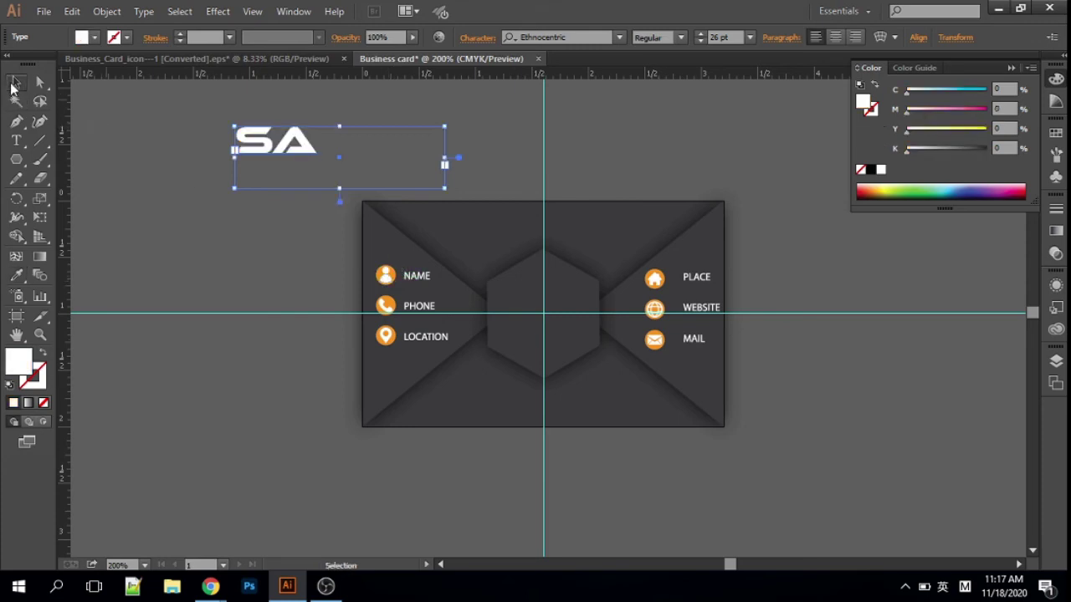
{"action": "left_click", "coordinate": [148, 210]}
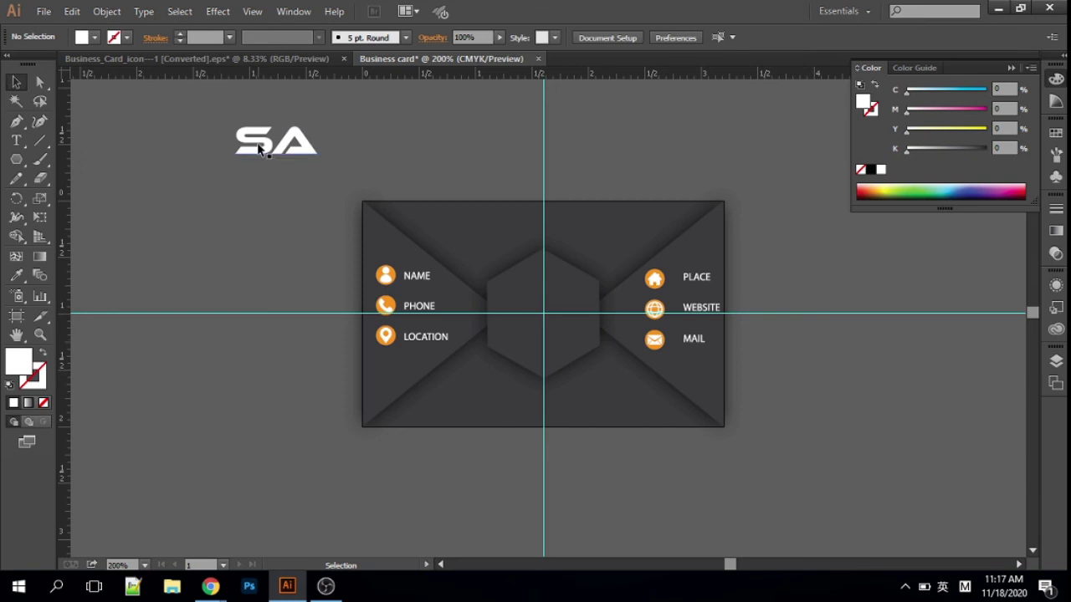
- Duplicate SA below itself, replace the copy with 'GRAPH', and widen its frame for GRAPHICS
{"action": "left_click_drag", "start_coordinate": [259, 149], "coordinate": [258, 198]}
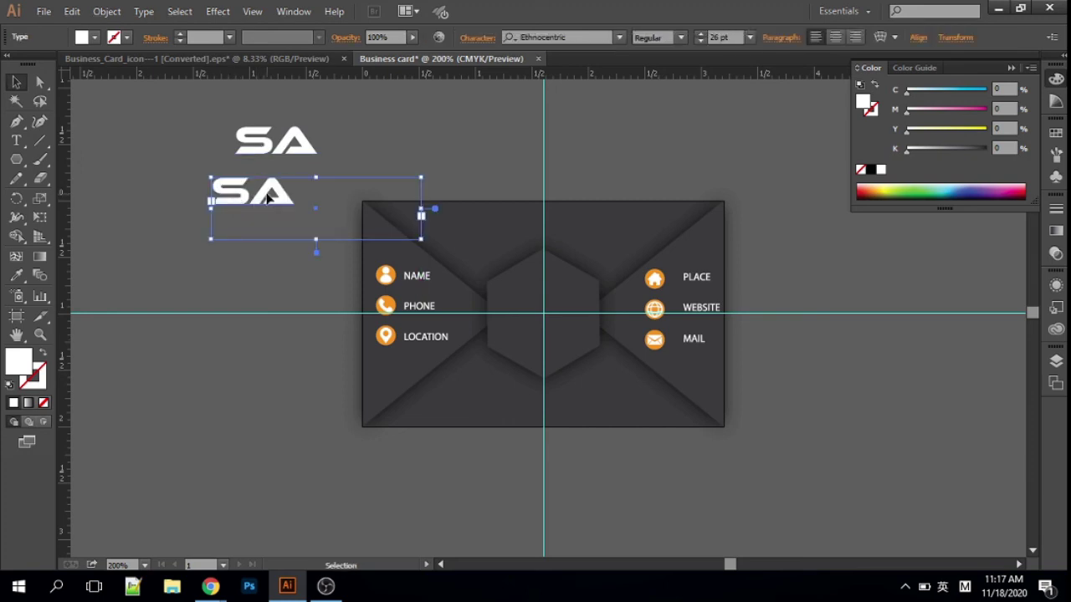
{"action": "double_click", "coordinate": [268, 197]}
{"action": "left_click_drag", "start_coordinate": [284, 191], "coordinate": [201, 170]}
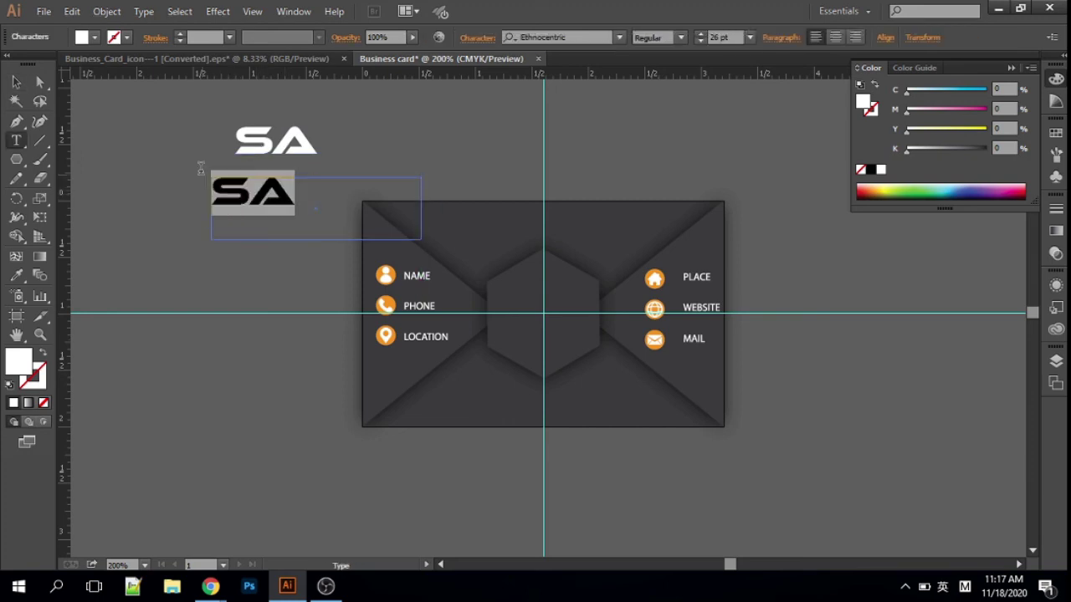
{"action": "type", "text": "GRA"}
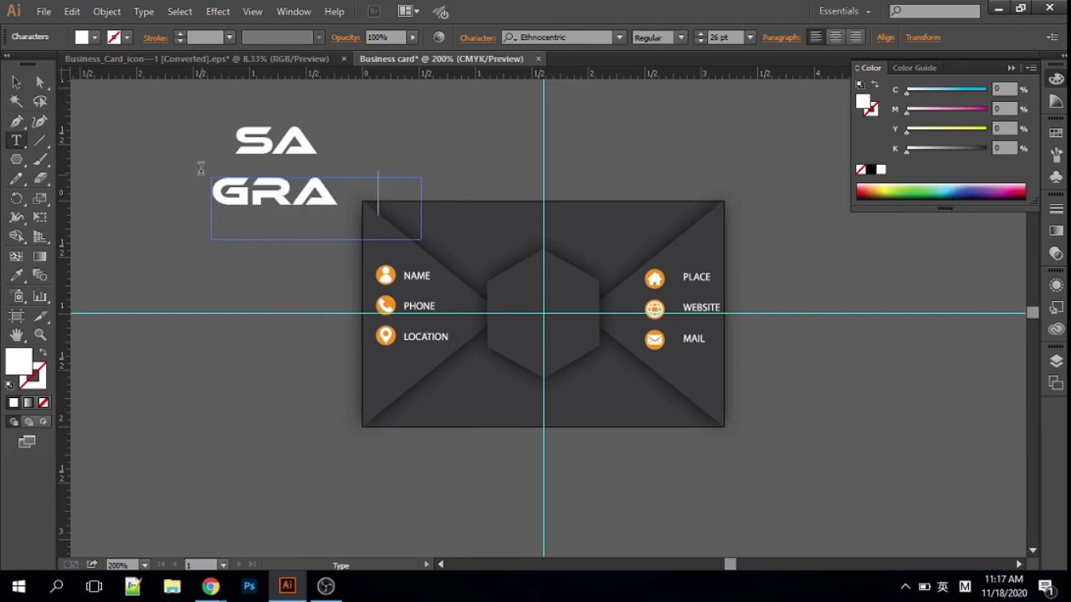
{"action": "type", "text": "PH"}
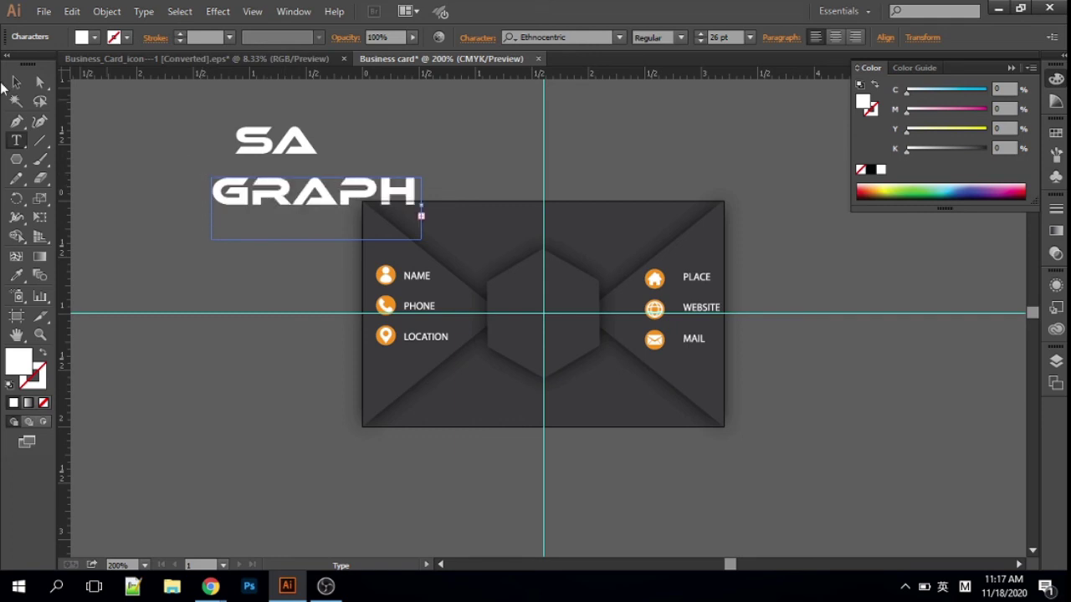
{"action": "left_click", "coordinate": [16, 81]}
{"action": "left_click_drag", "start_coordinate": [420, 240], "coordinate": [525, 233]}
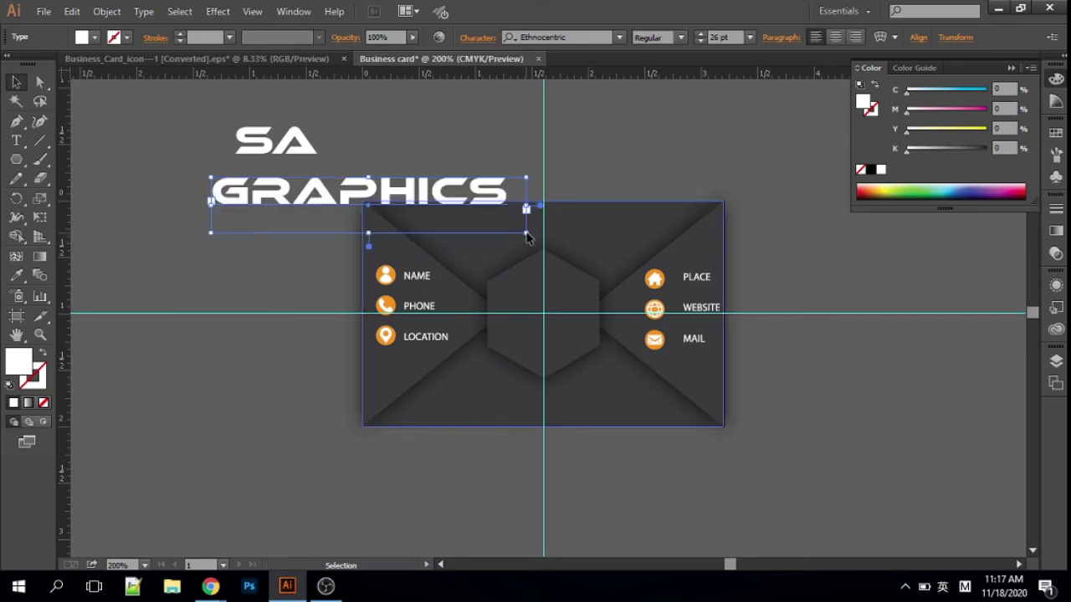
- Resize the GRAPHICS text to about 10 pt with the Font Size spinner
{"action": "left_click", "coordinate": [700, 41]}
{"action": "left_click", "coordinate": [700, 41]}
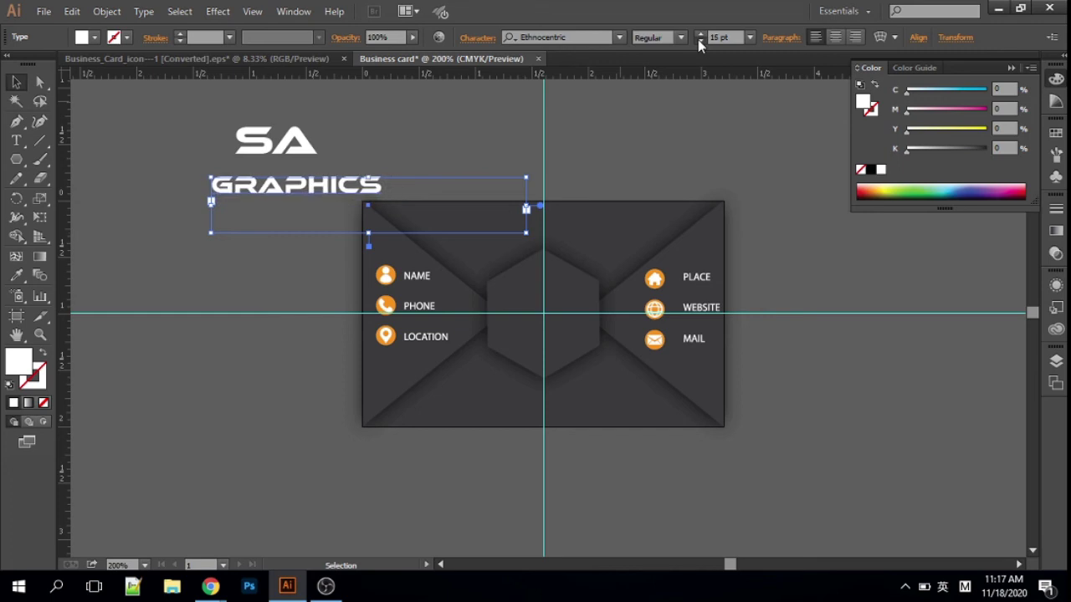
{"action": "left_click", "coordinate": [699, 41]}
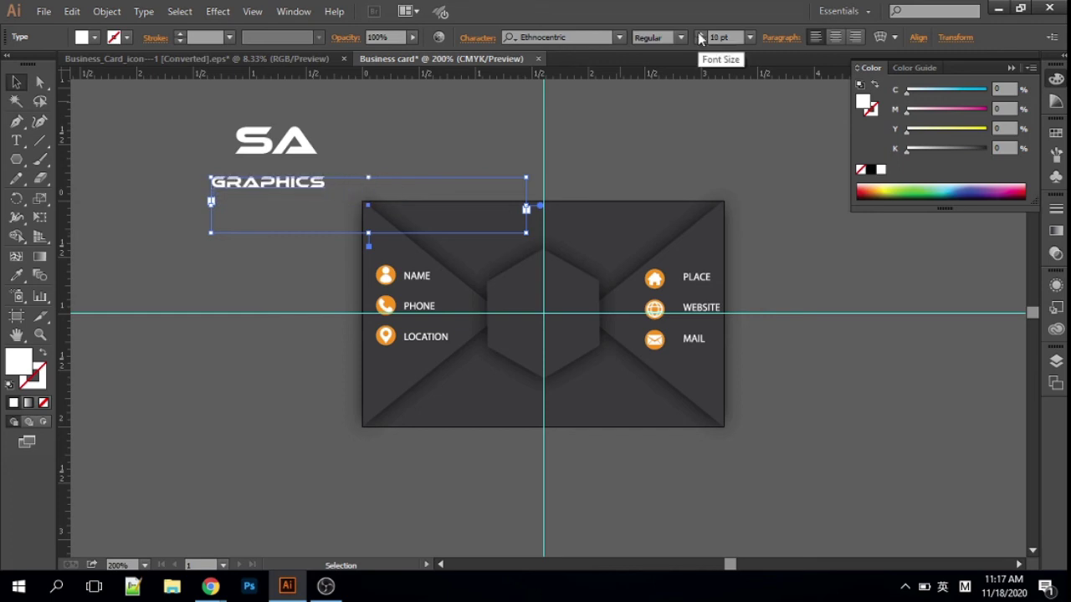
{"action": "left_click", "coordinate": [700, 34]}
{"action": "left_click", "coordinate": [404, 119]}
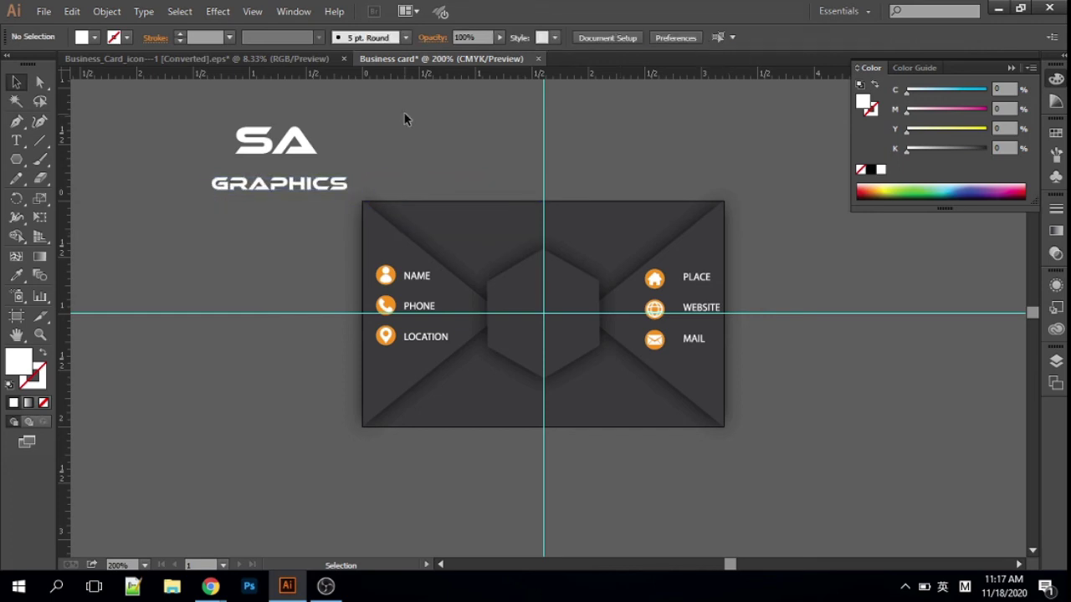
- Move SA closer to GRAPHICS and drag both onto the card's hexagon
{"action": "left_click_drag", "start_coordinate": [253, 135], "coordinate": [254, 155]}
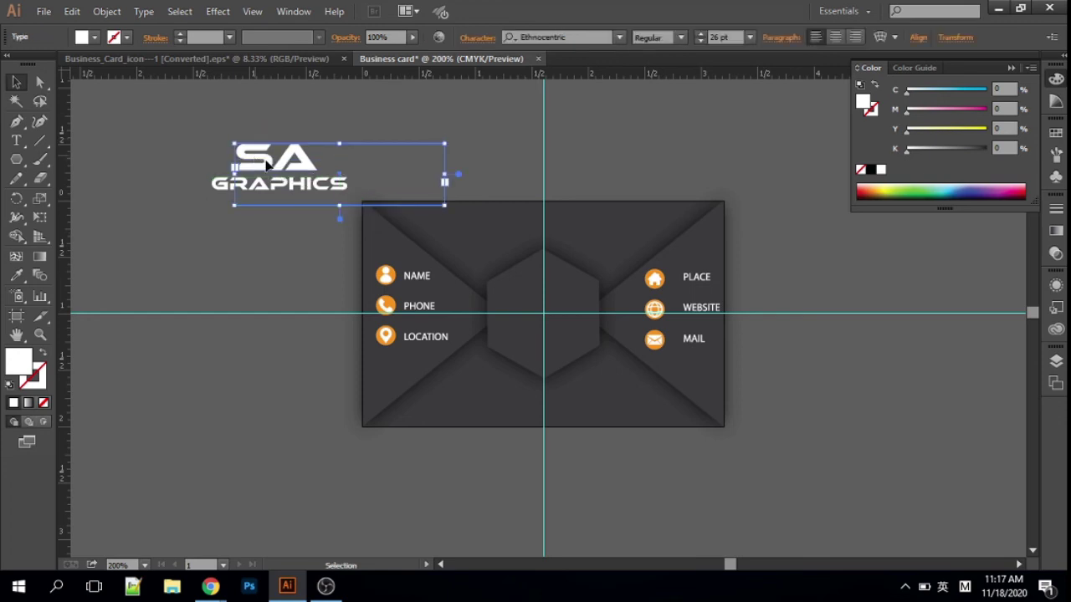
{"action": "left_click_drag", "start_coordinate": [241, 273], "coordinate": [256, 123]}
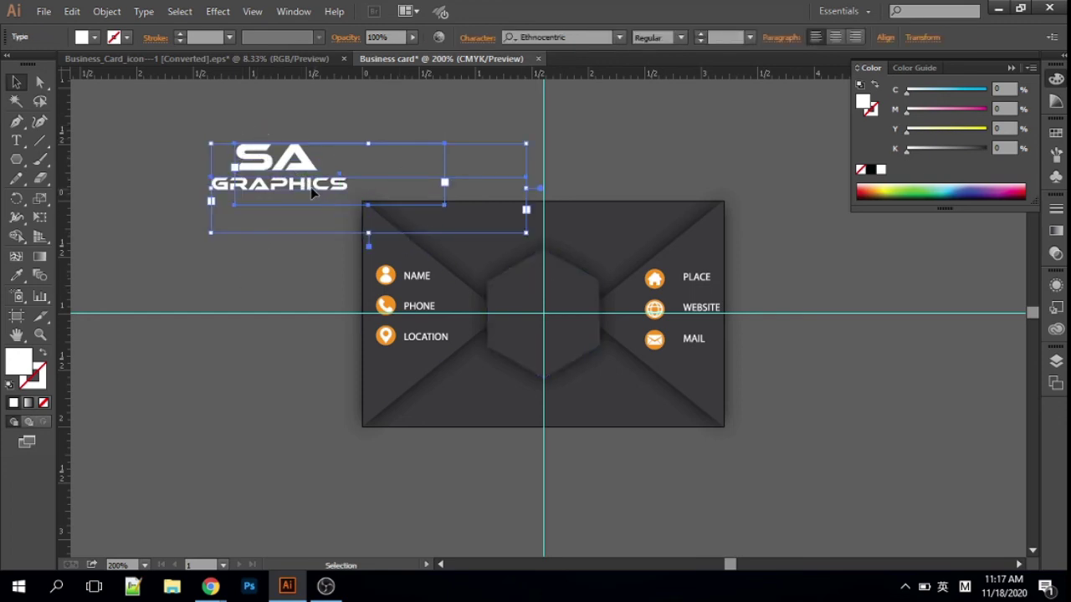
{"action": "left_click_drag", "start_coordinate": [302, 182], "coordinate": [569, 314]}
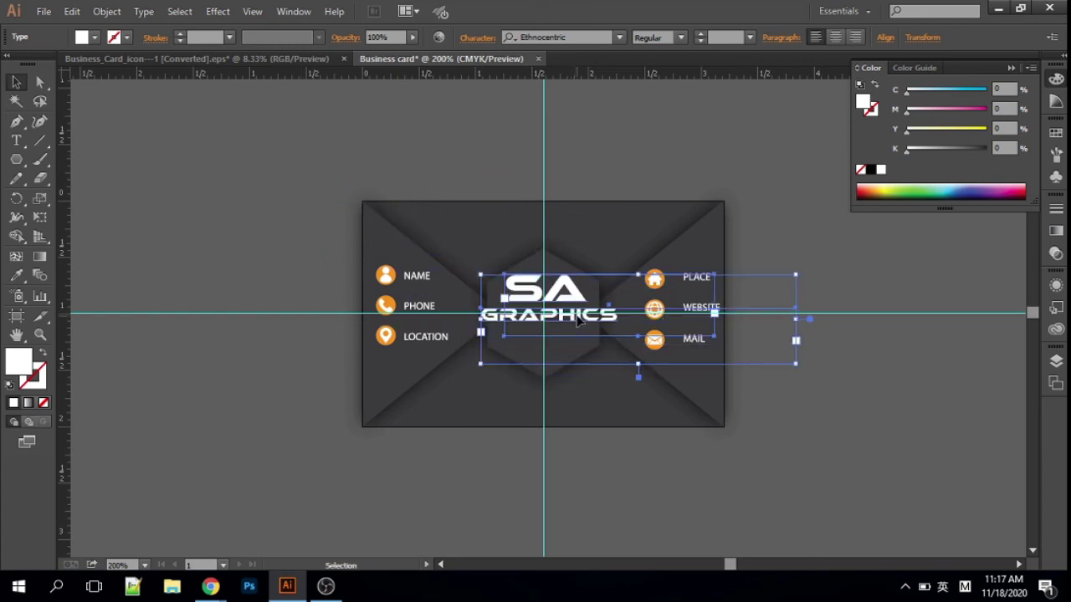
{"action": "left_click", "coordinate": [853, 402]}
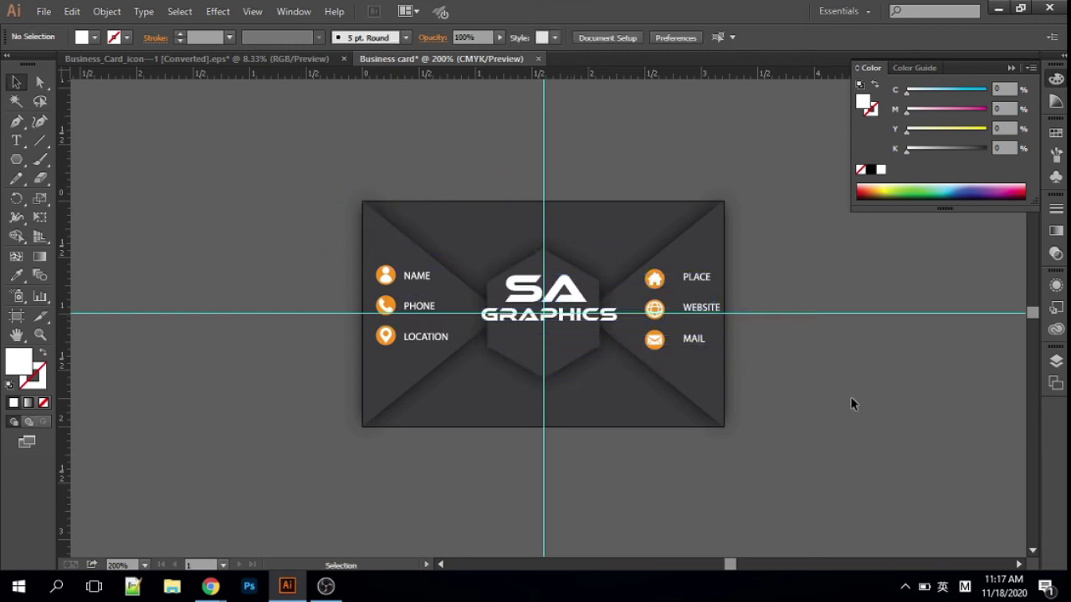
- Shrink GRAPHICS to 9 pt and nudge it into place beneath SA
{"action": "left_click", "coordinate": [569, 316]}
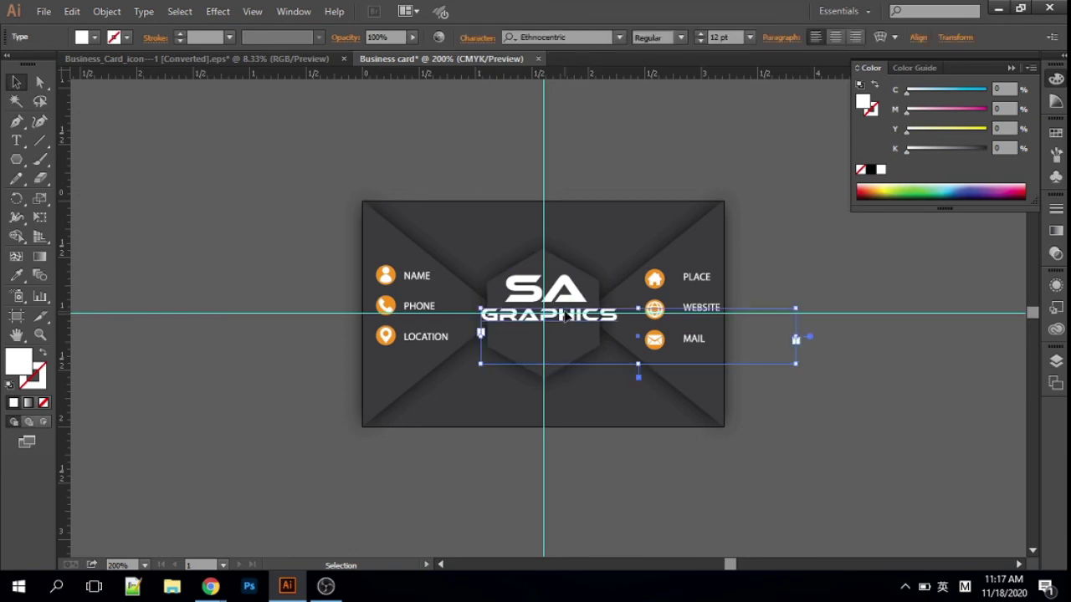
{"action": "left_click", "coordinate": [701, 41]}
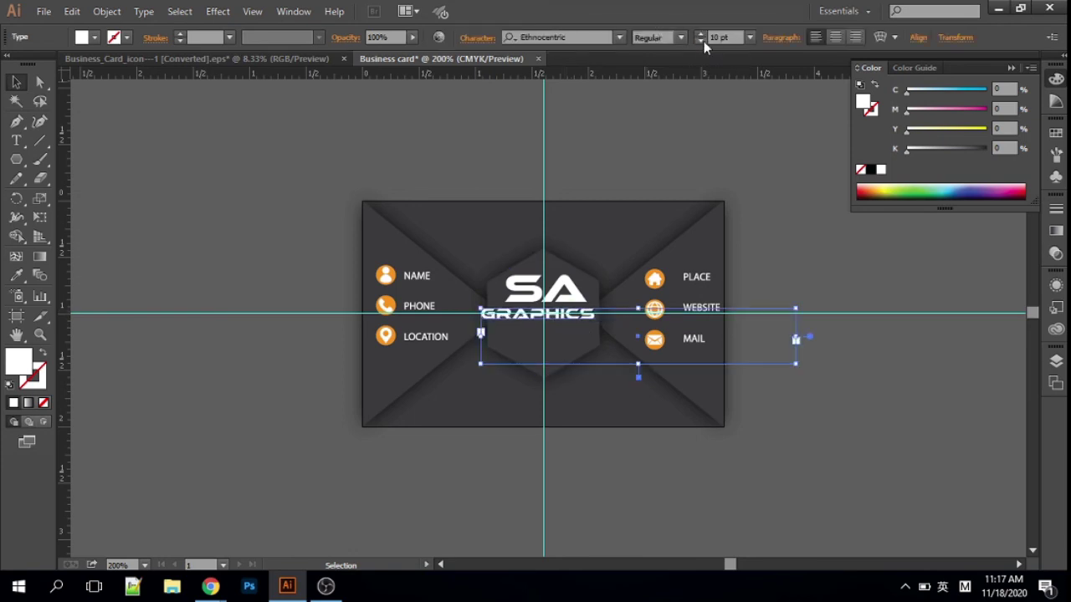
{"action": "left_click", "coordinate": [704, 41]}
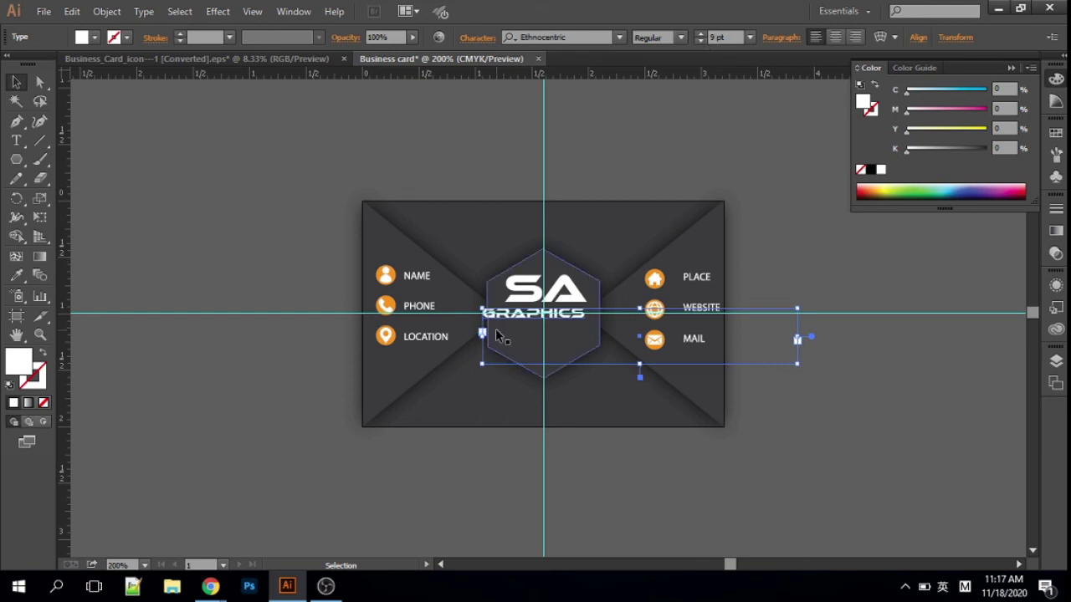
{"action": "left_click_drag", "start_coordinate": [497, 335], "coordinate": [514, 335]}
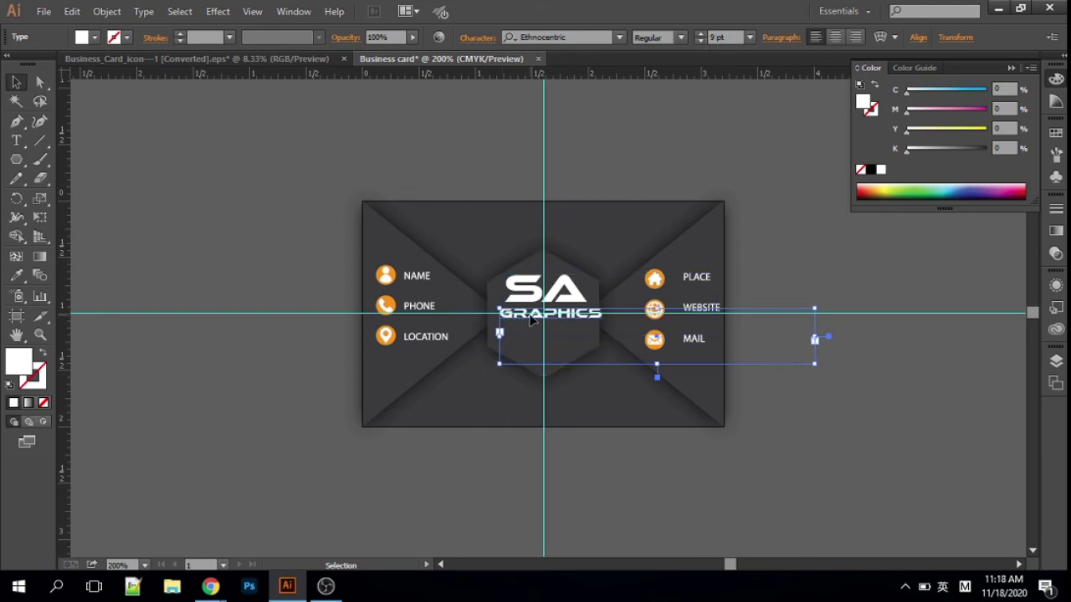
{"action": "key", "text": "Left"}
{"action": "key", "text": "Down"}
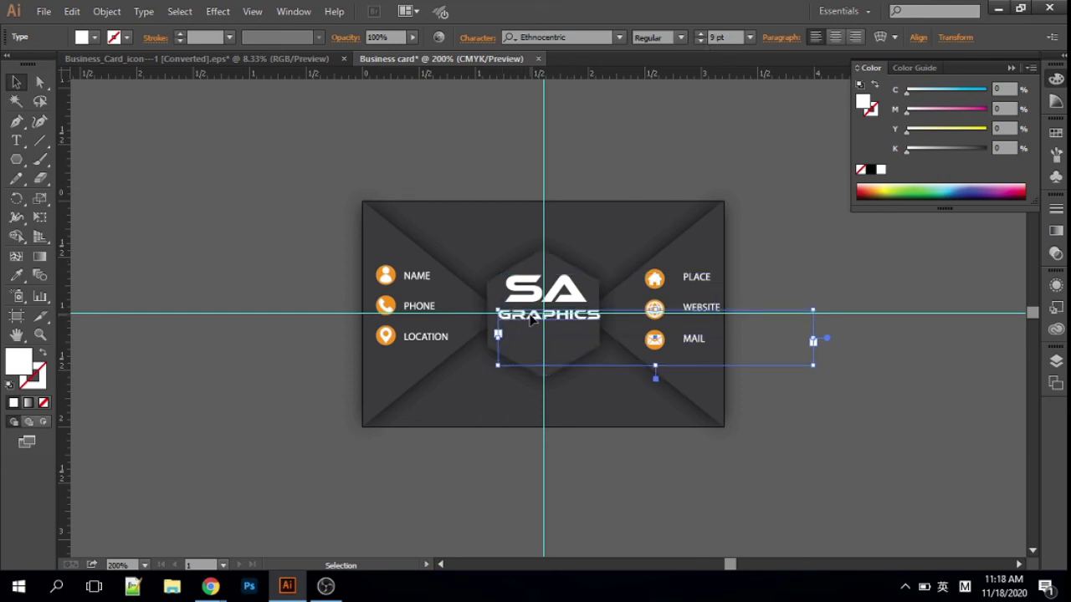
{"action": "key", "text": "Down"}
{"action": "key", "text": "Down"}
{"action": "key", "text": "Down"}
{"action": "key", "text": "Down"}
{"action": "key", "text": "Down"}
{"action": "key", "text": "Down"}
{"action": "key", "text": "Down"}
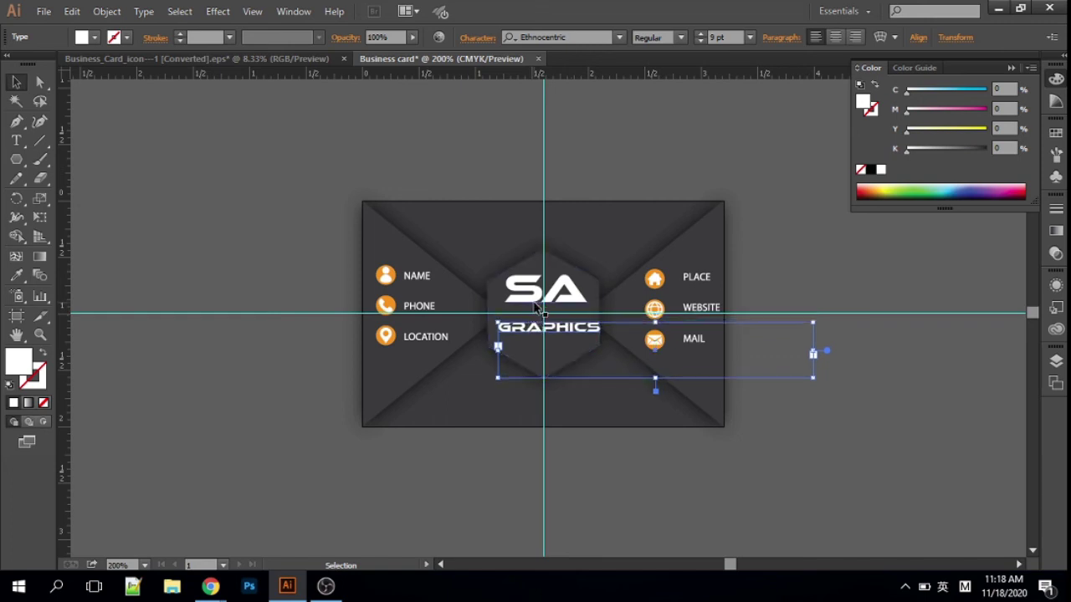
- Fine-tune GRAPHICS at 9 pt, centre it under SA, and nudge SA down
{"action": "left_click", "coordinate": [701, 34]}
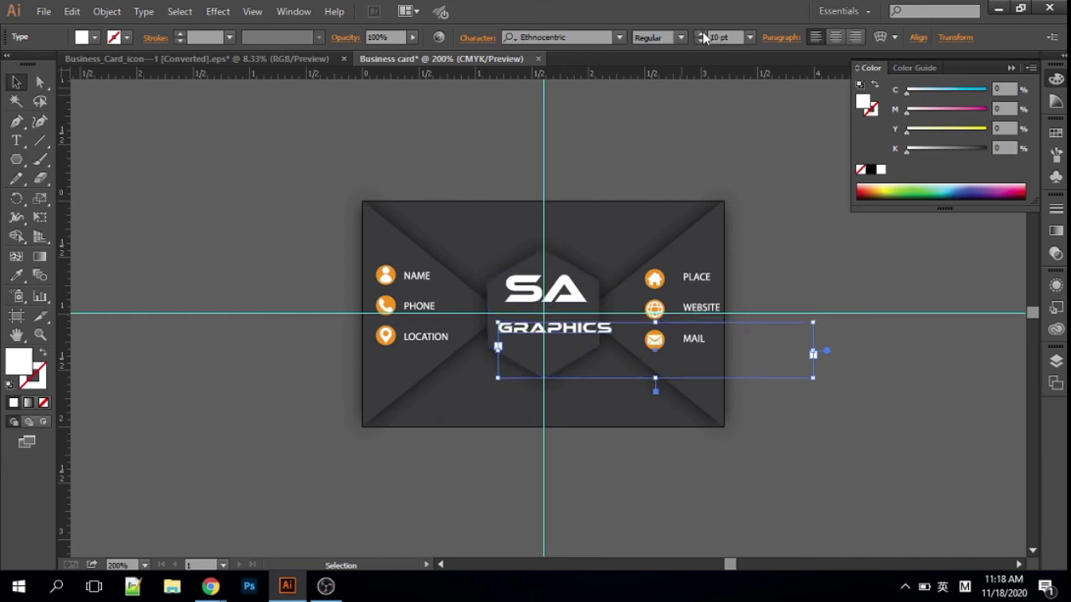
{"action": "key", "text": "Left"}
{"action": "key", "text": "Left"}
{"action": "key", "text": "Left"}
{"action": "key", "text": "Left"}
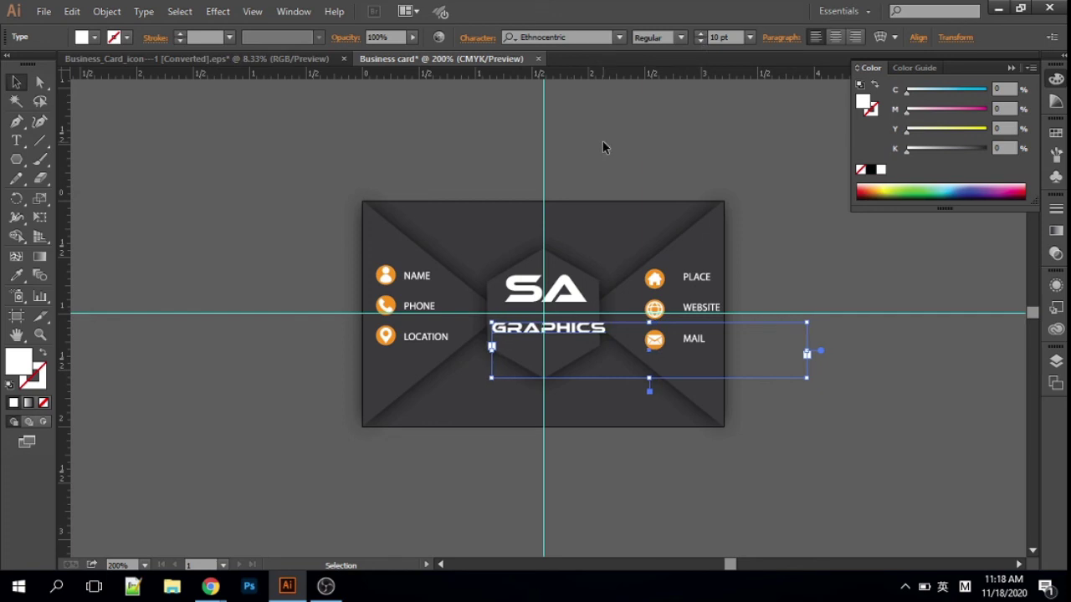
{"action": "key", "text": "Left"}
{"action": "key", "text": "Left"}
{"action": "key", "text": "Left"}
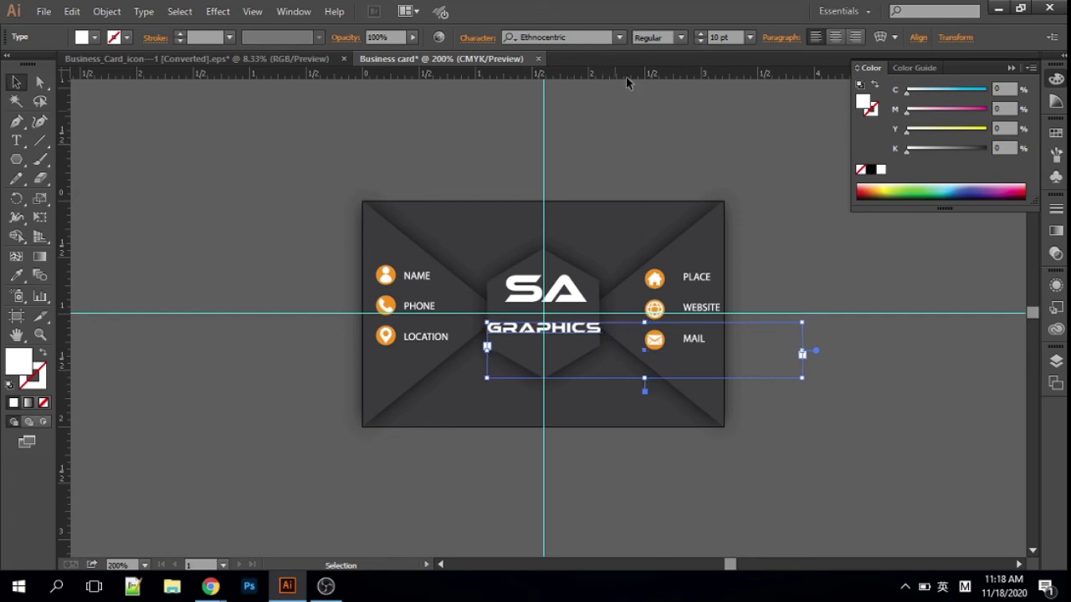
{"action": "left_click", "coordinate": [699, 41]}
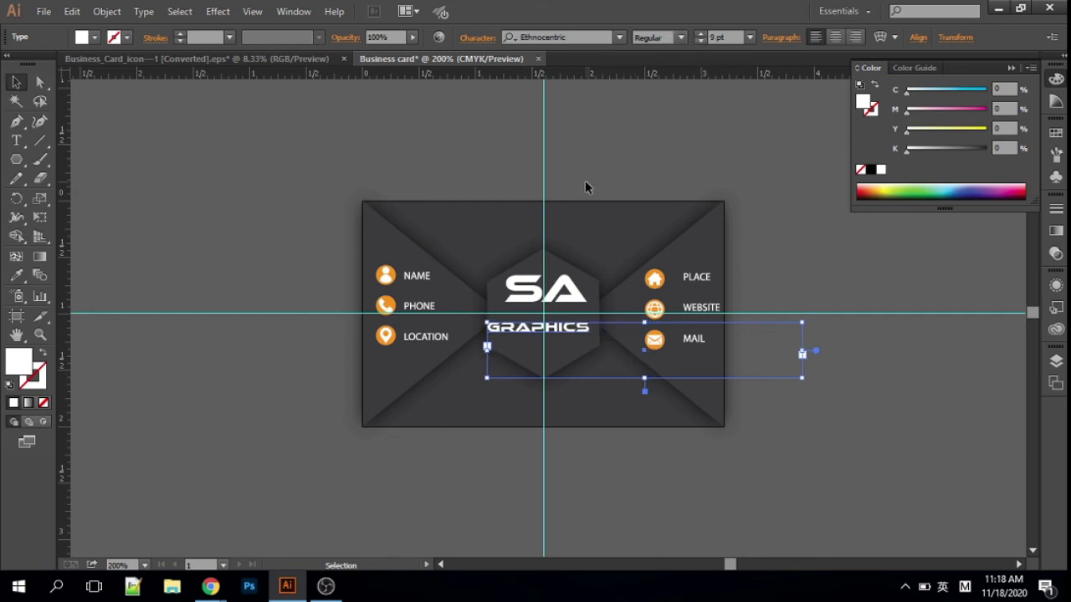
{"action": "key", "text": "Right"}
{"action": "key", "text": "Right"}
{"action": "key", "text": "Right"}
{"action": "key", "text": "Right"}
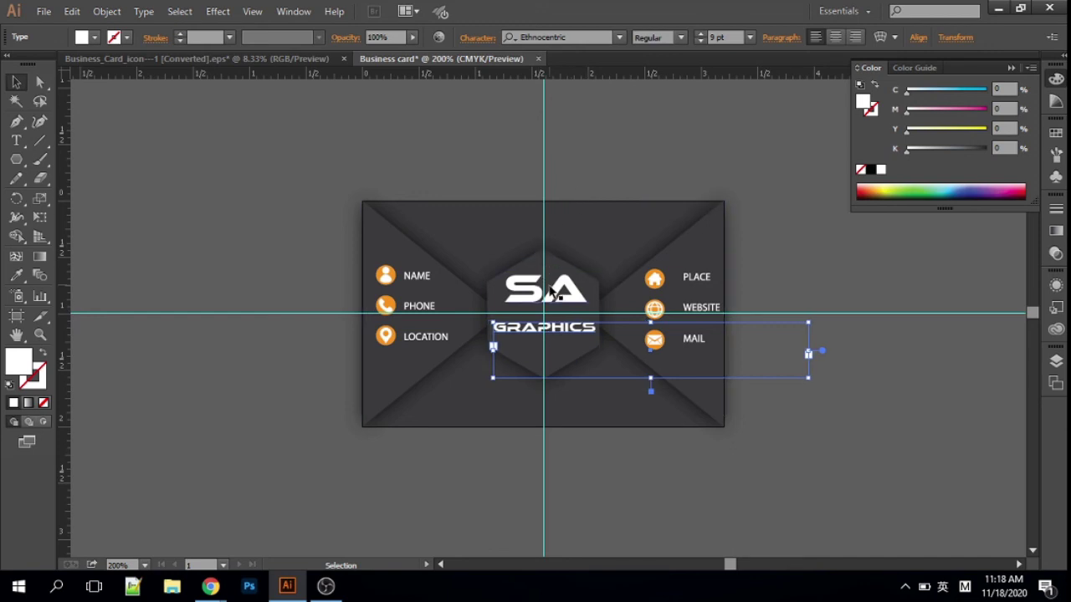
{"action": "left_click", "coordinate": [551, 291]}
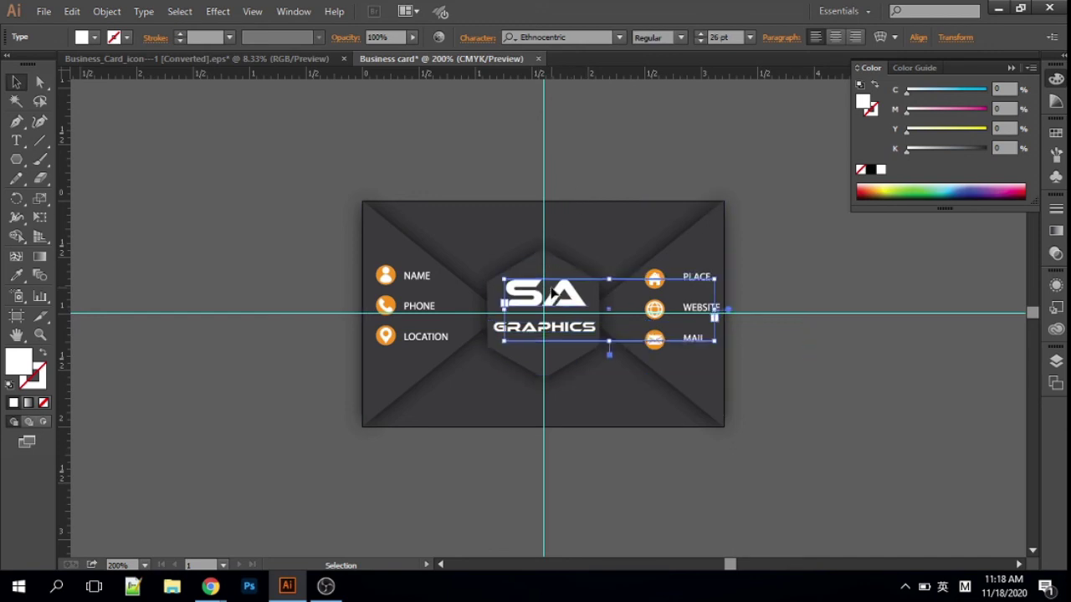
{"action": "key", "text": "Down"}
{"action": "key", "text": "Down"}
{"action": "key", "text": "Down"}
{"action": "key", "text": "Down"}
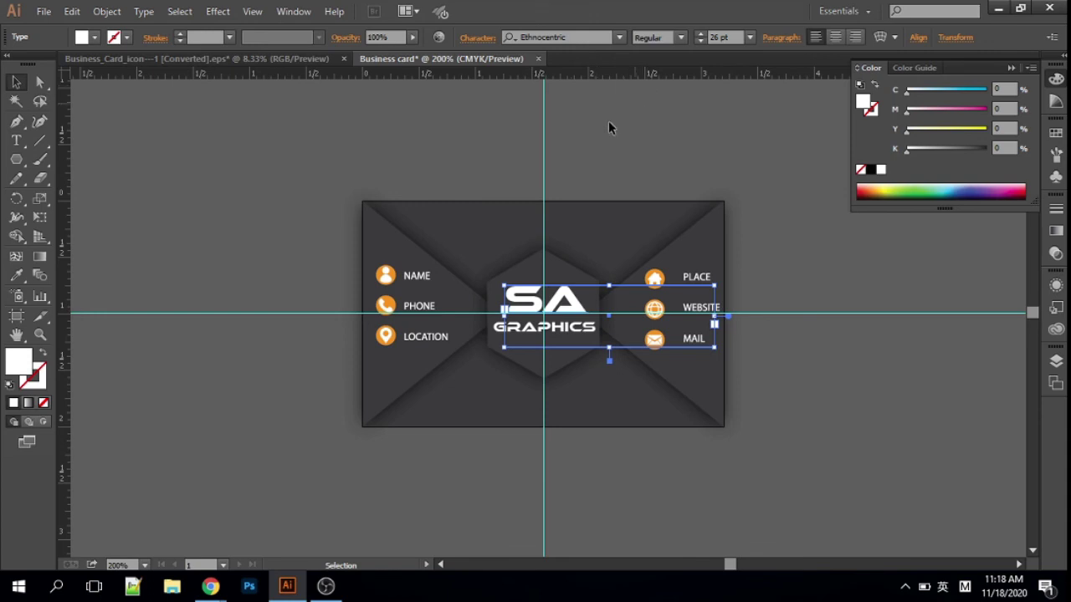
{"action": "left_click", "coordinate": [598, 157]}
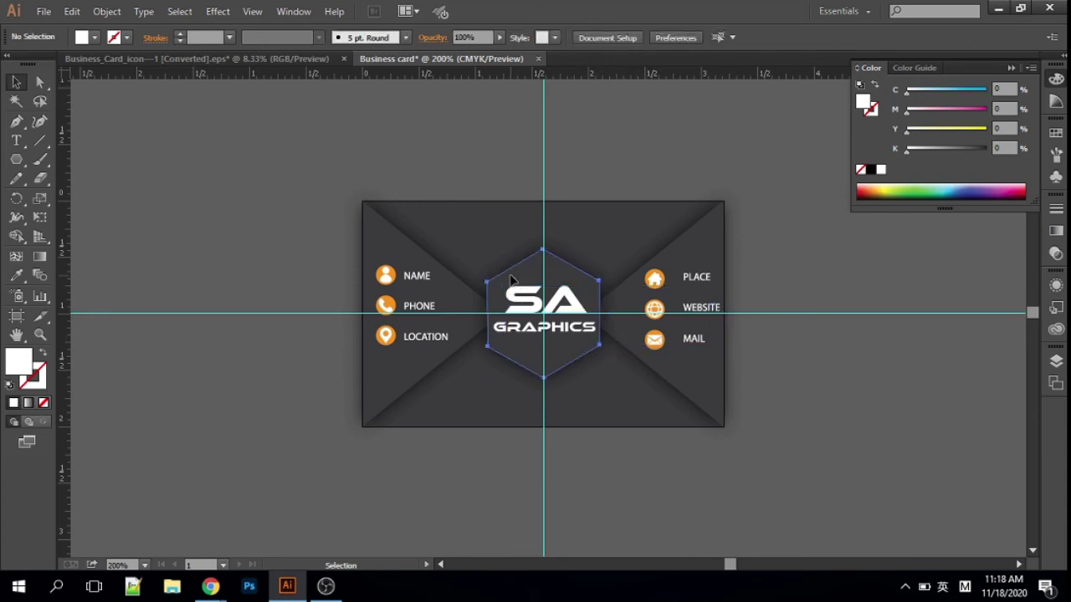
- Fill the hexagon with the icons' orange using the Eyedropper
{"action": "left_click", "coordinate": [513, 280]}
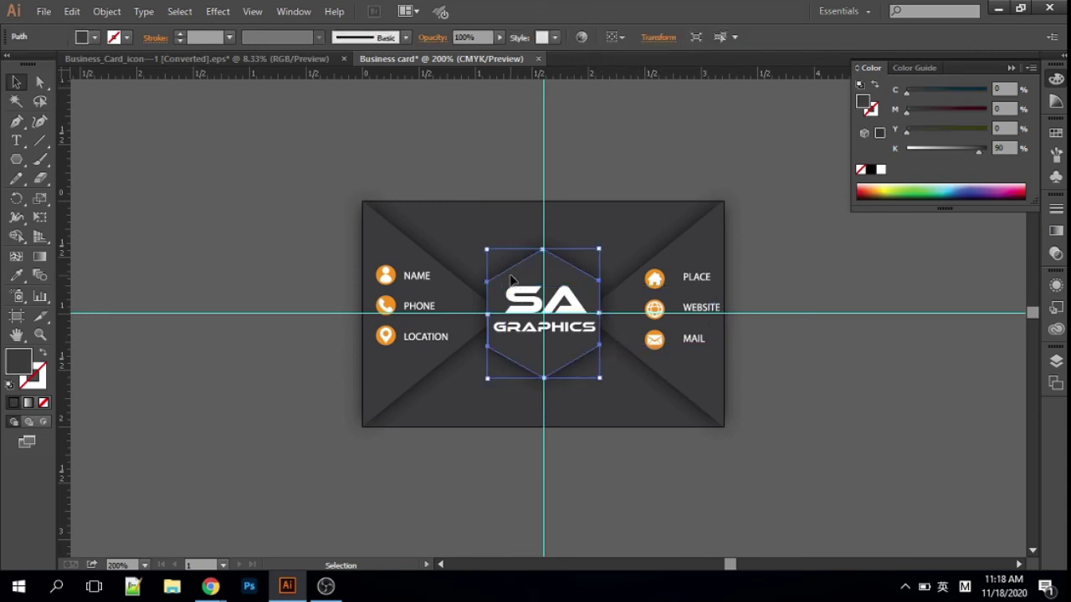
{"action": "left_click", "coordinate": [18, 278]}
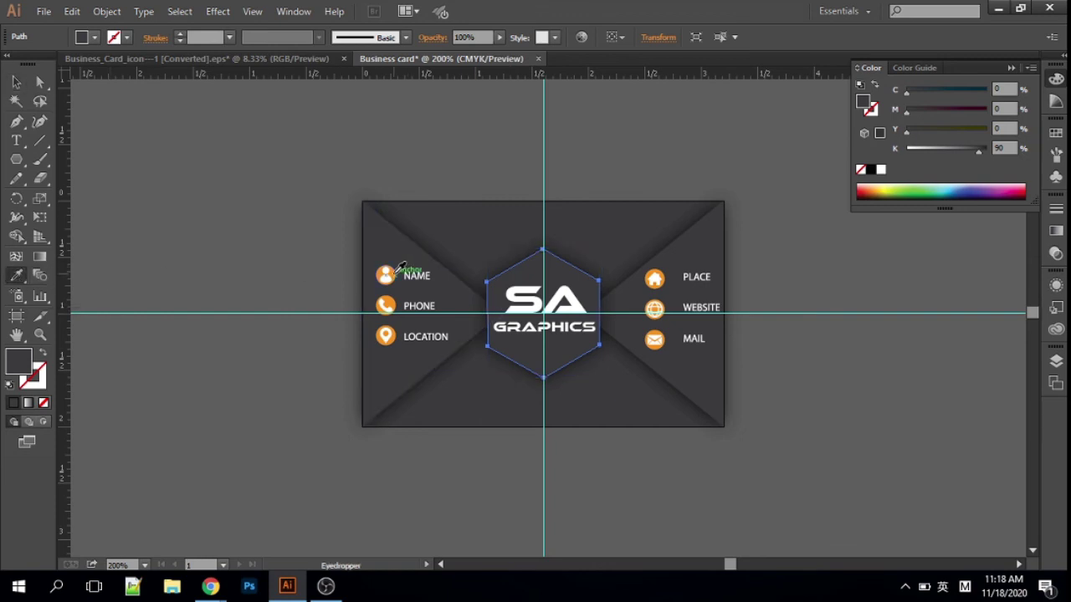
{"action": "left_click", "coordinate": [394, 273]}
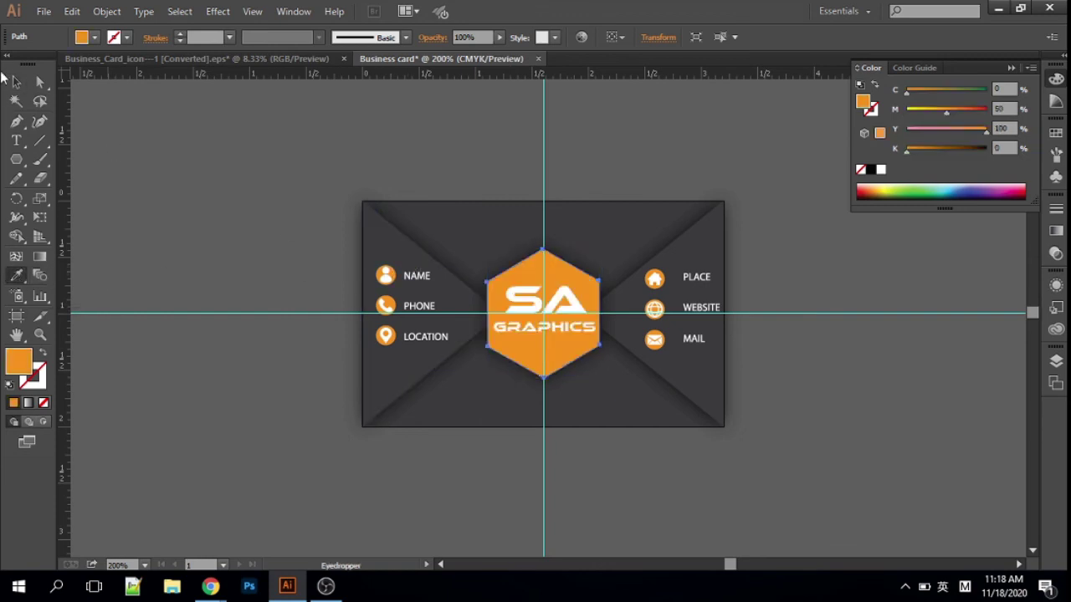
{"action": "left_click", "coordinate": [15, 82]}
{"action": "left_click", "coordinate": [144, 189]}
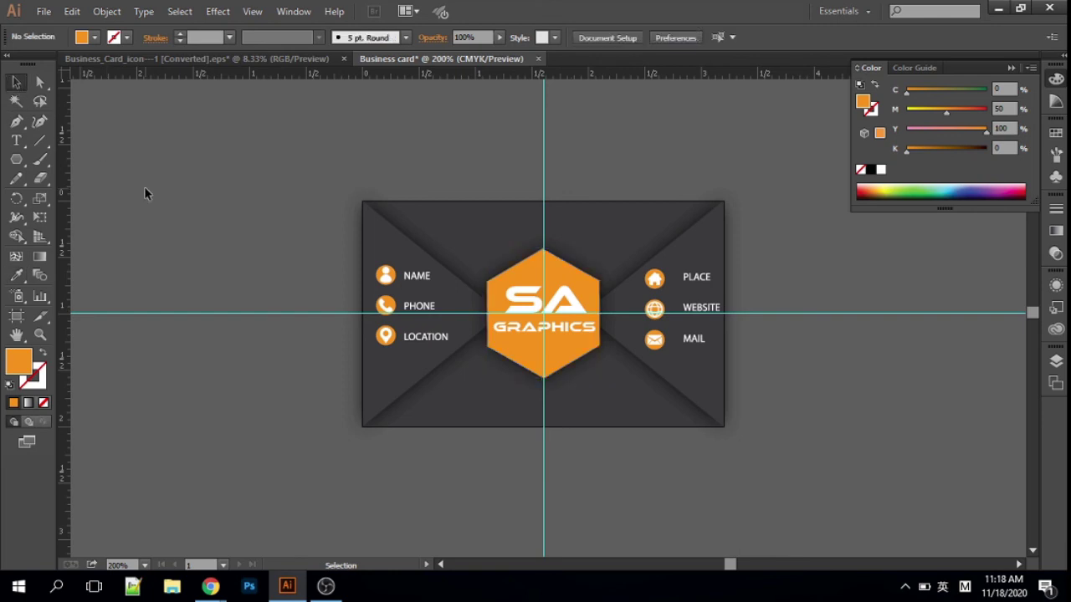
- Zoom out and back in to review the finished card
{"action": "key", "text": "a"}
{"action": "key", "text": "ctrl+minus"}
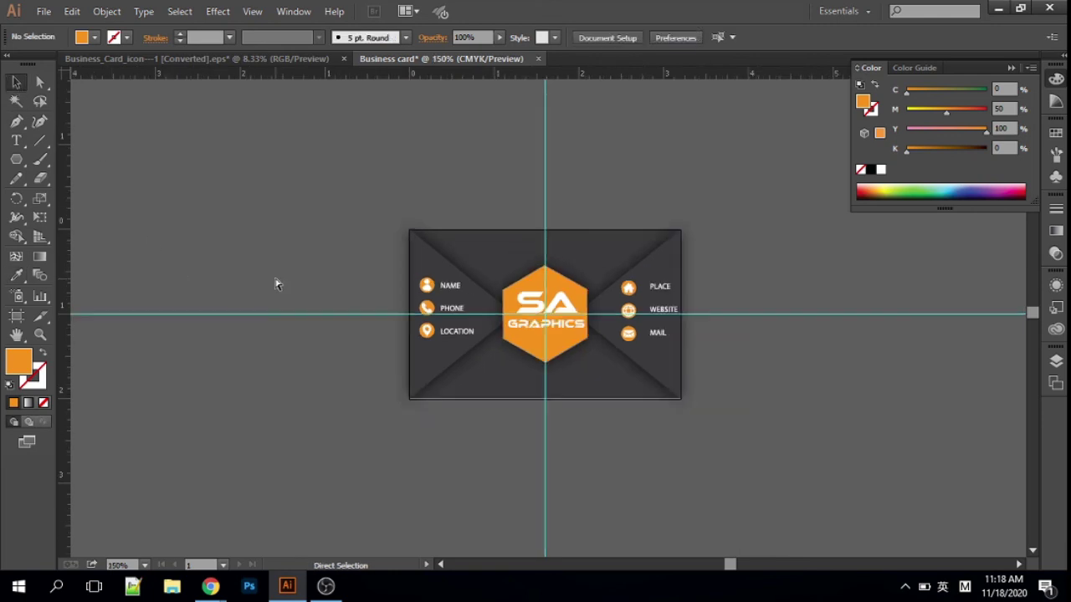
{"action": "key", "text": "ctrl+minus"}
{"action": "key", "text": "ctrl+plus"}
{"action": "key", "text": "ctrl+plus"}
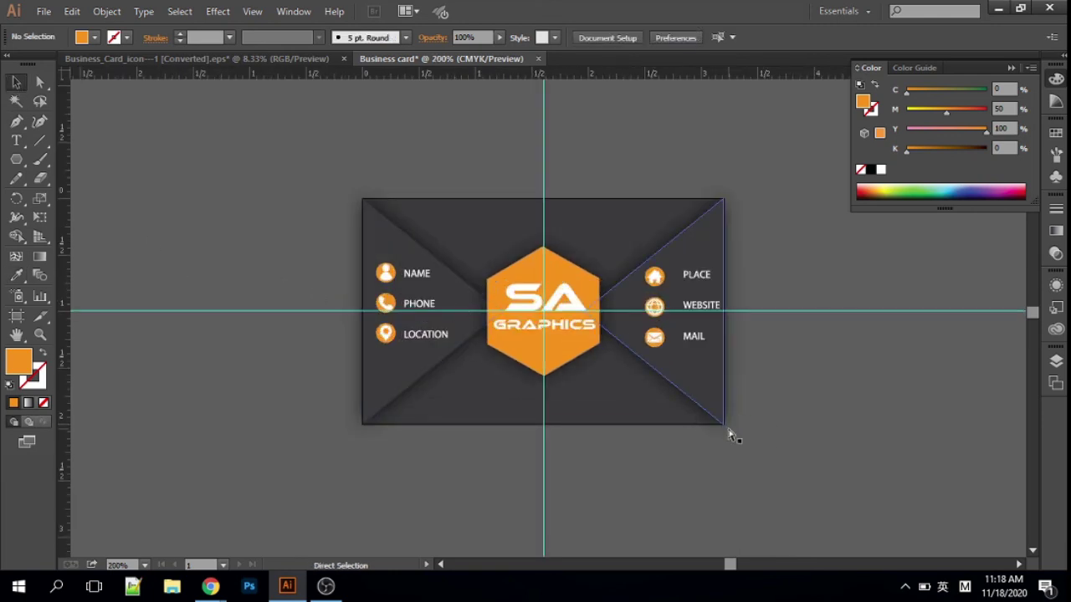
{"action": "key", "text": "ctrl+plus"}
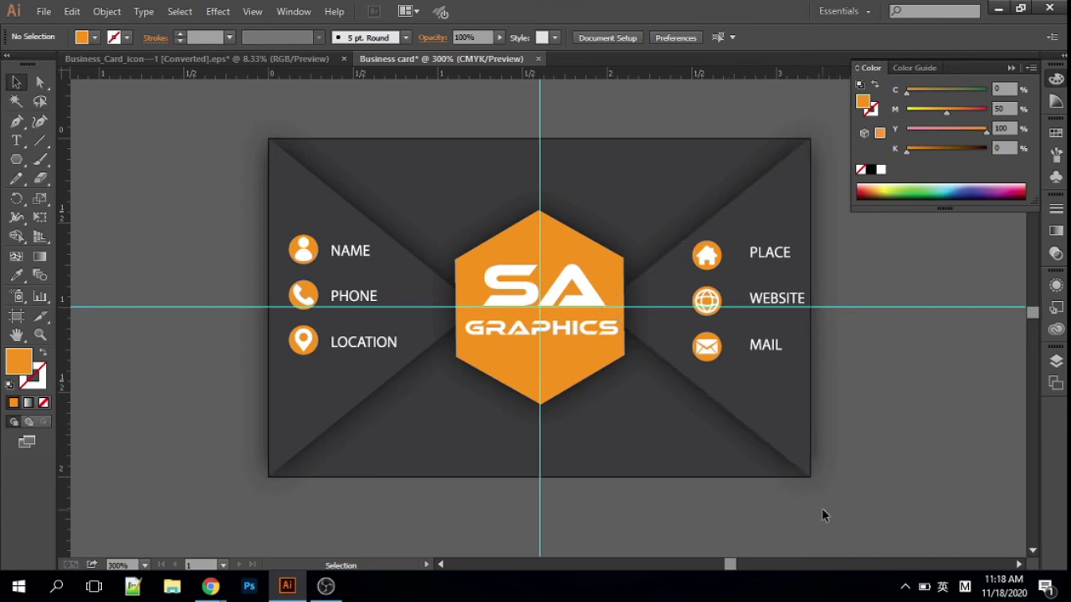